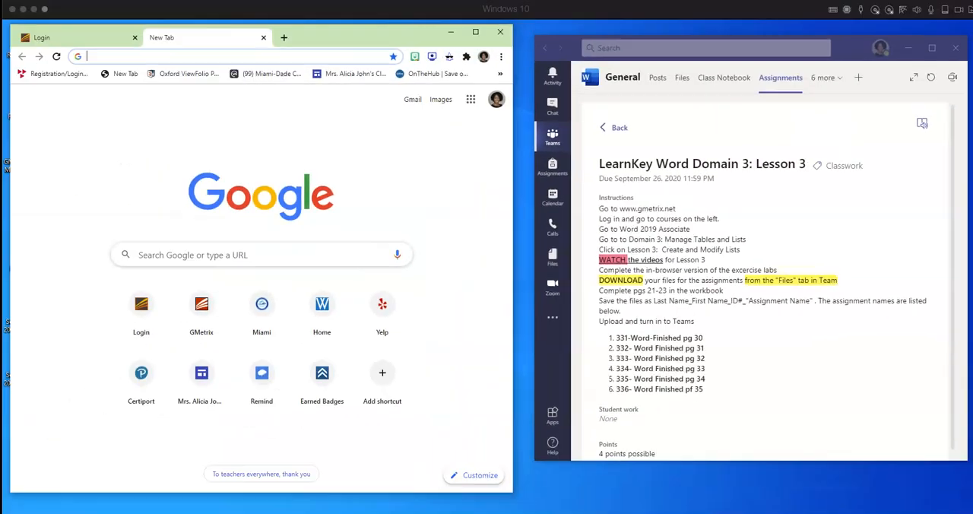
- Show the General channel's files in Teams, where the Lesson 3 Domain 3 folder is stored
click(682, 79)
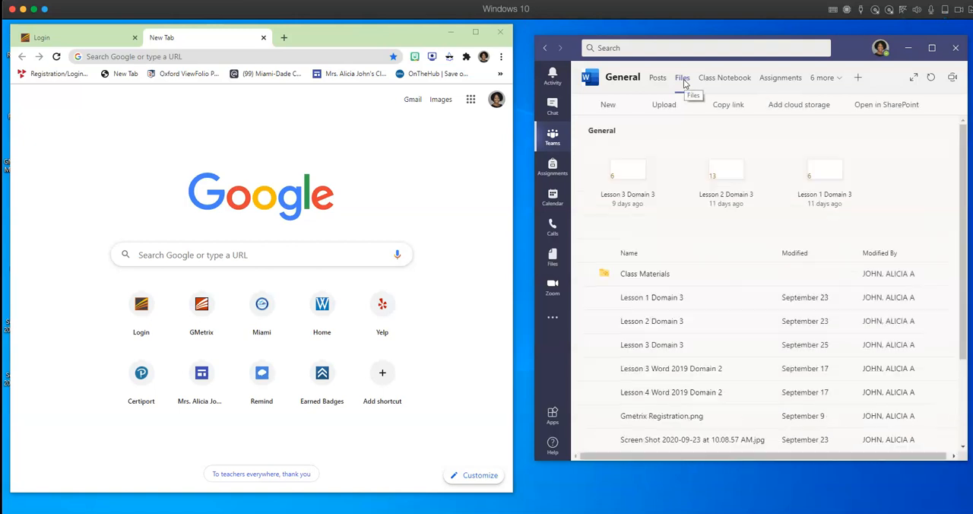
click(615, 200)
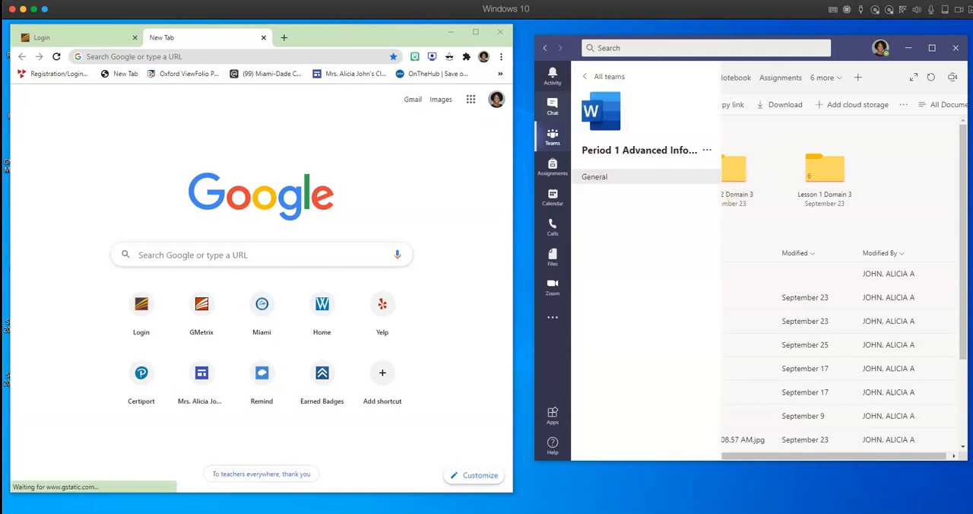
- Switch to the GMetrix login page in the browser and sign in with the prefilled credentials
click(91, 43)
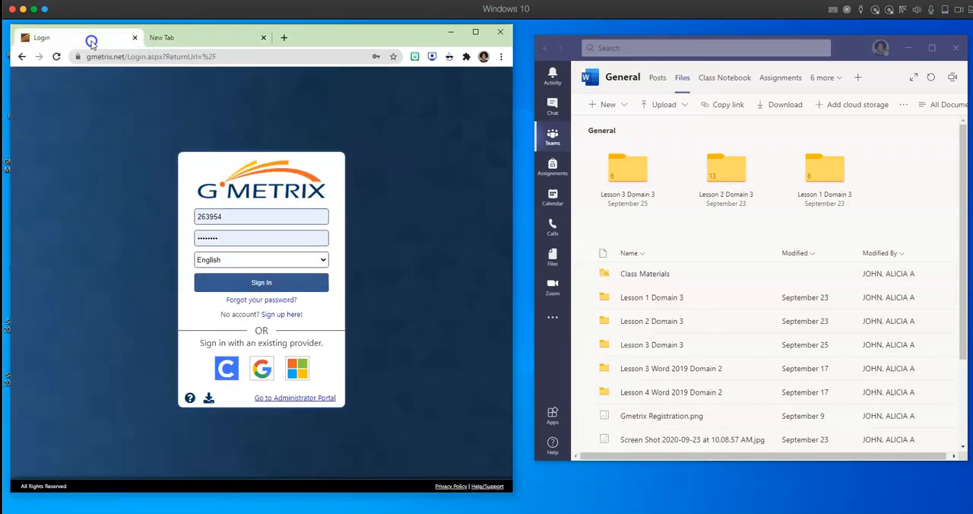
click(266, 288)
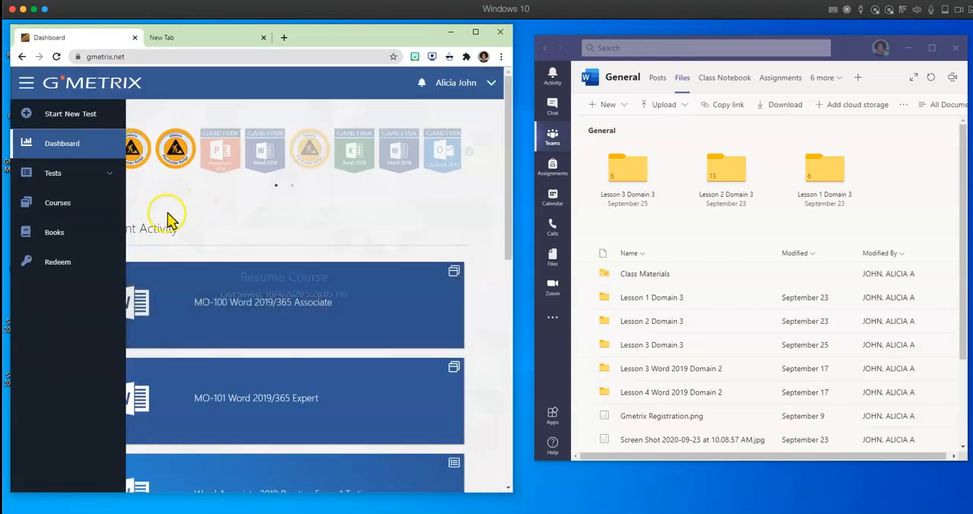
- Resume the MO-100 Word 2019/365 Associate course and select Session 2 Post-Assessment (In Browser) as the test
click(266, 312)
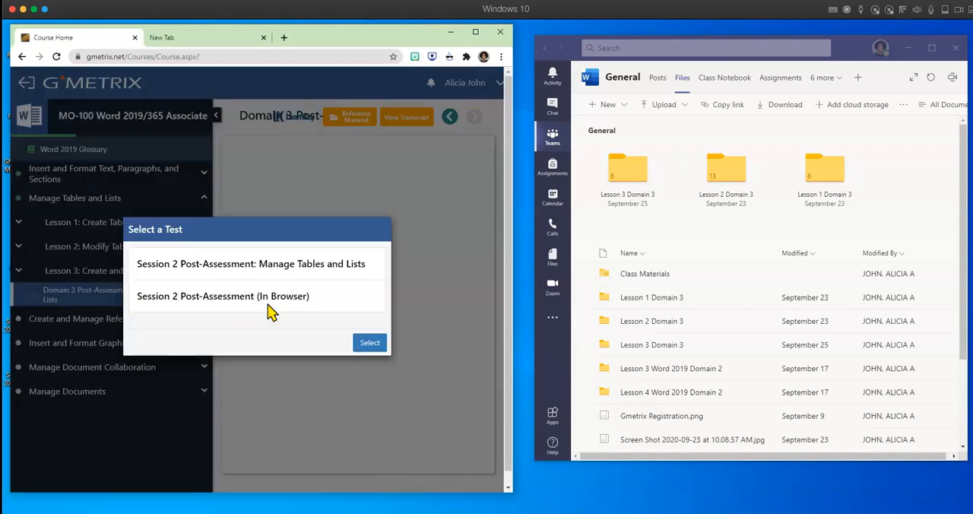
click(287, 300)
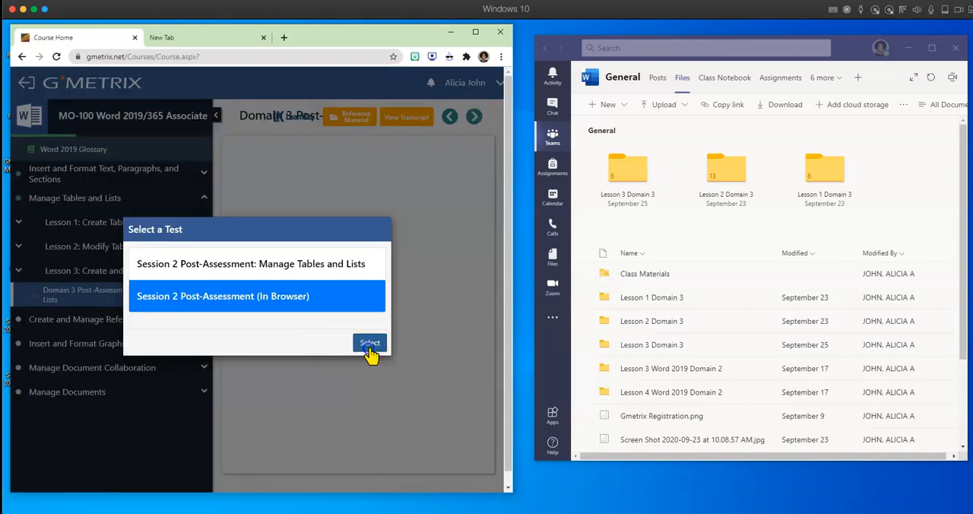
click(370, 344)
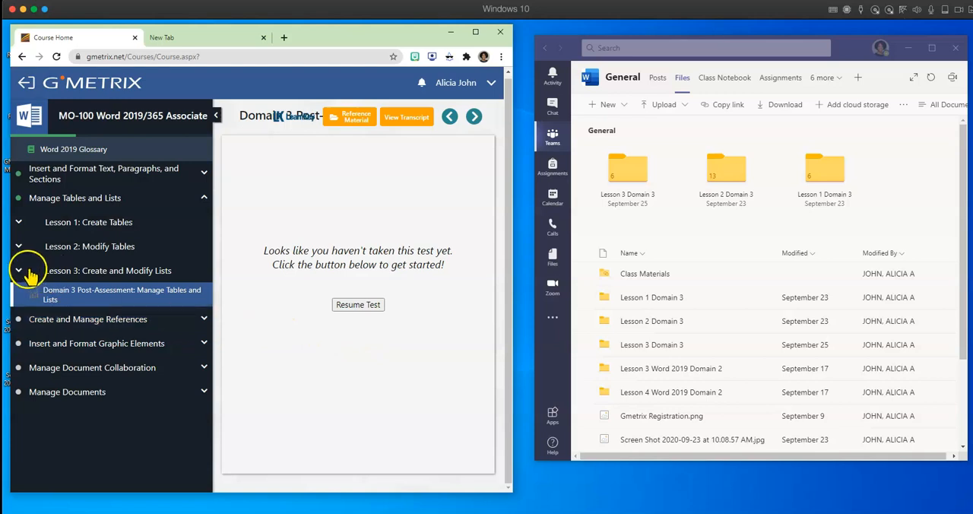
- Open the Student Workbook of Lesson 3: Create and Modify Lists under Manage Tables and Lists
click(203, 198)
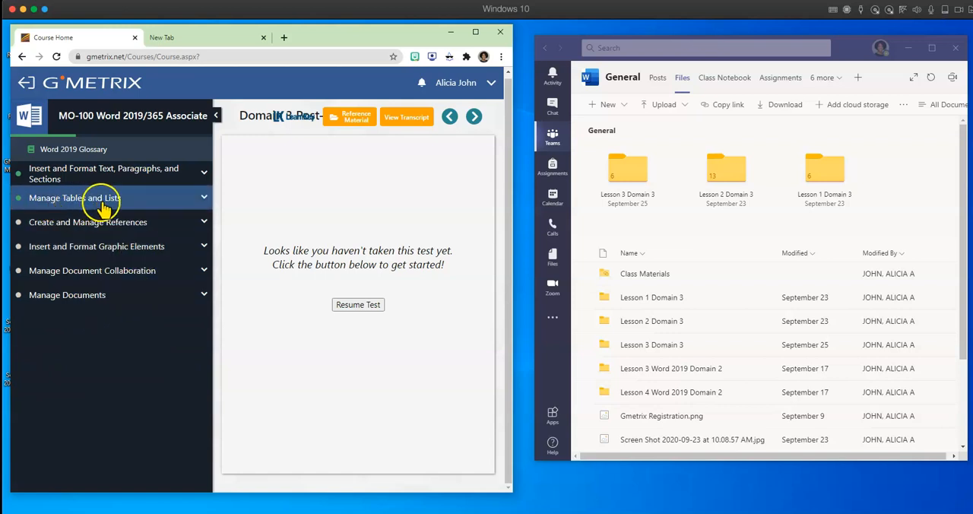
click(204, 198)
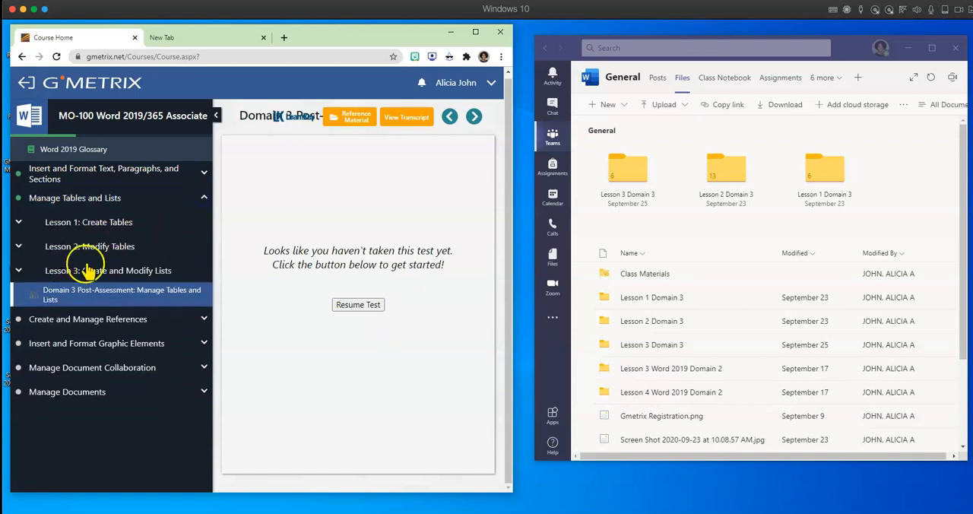
click(74, 276)
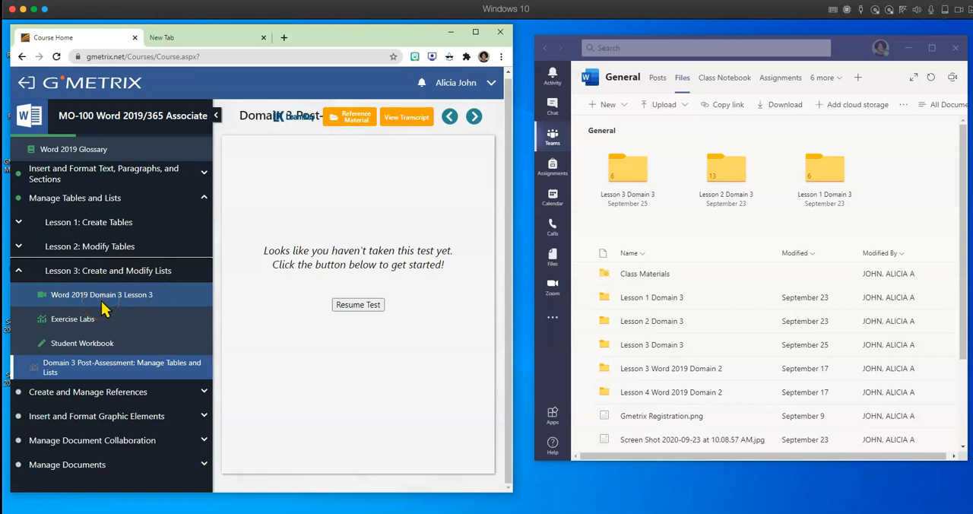
click(84, 346)
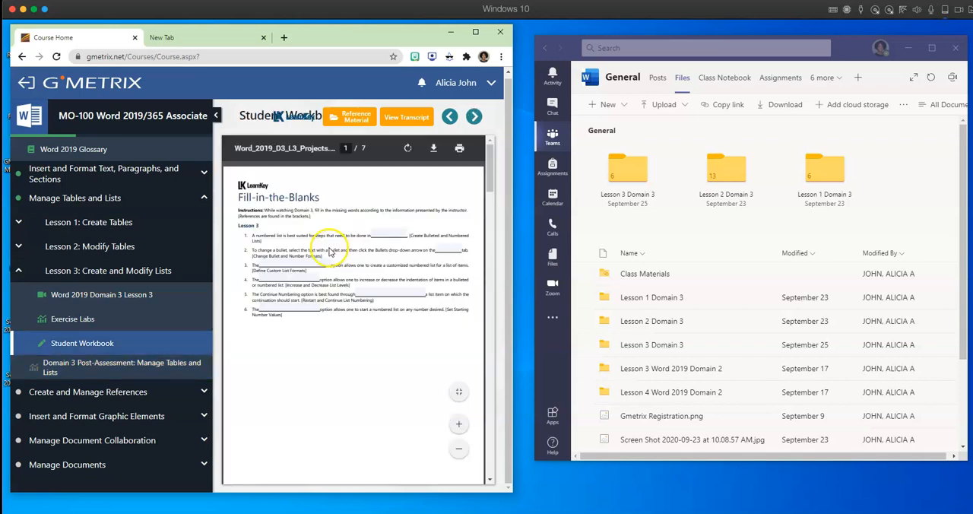
- Hide the course outline, enlarge the workbook PDF and bring up the Bulleted and Numbered Lists project on page 2
click(217, 118)
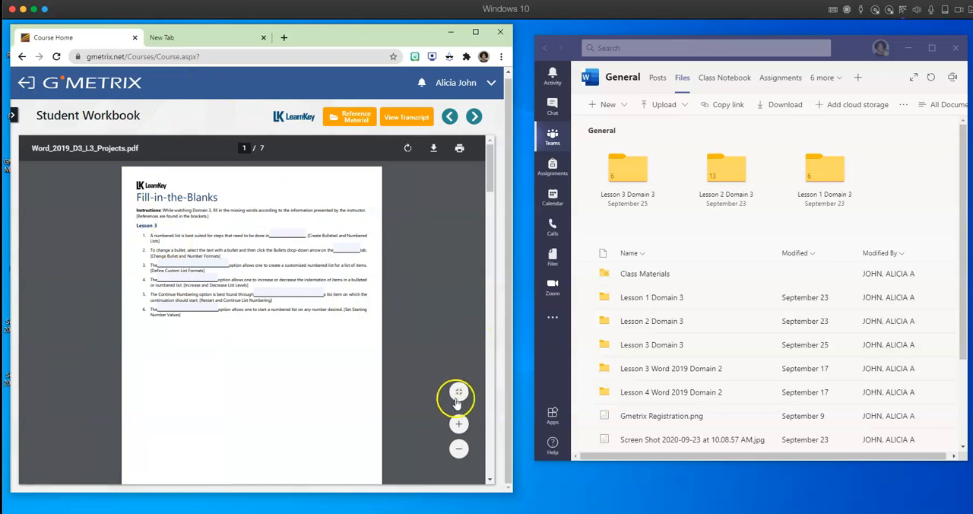
click(458, 392)
click(458, 392)
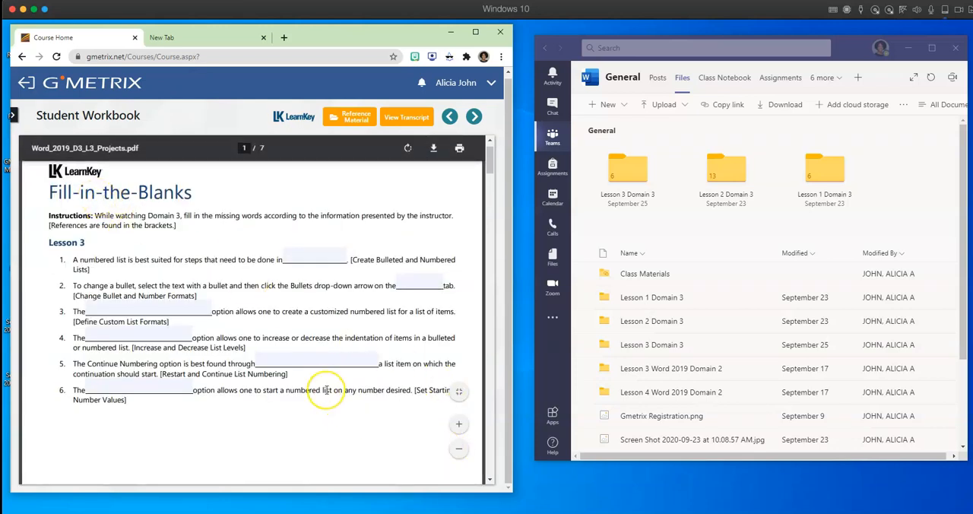
scroll(327, 390, down, 10)
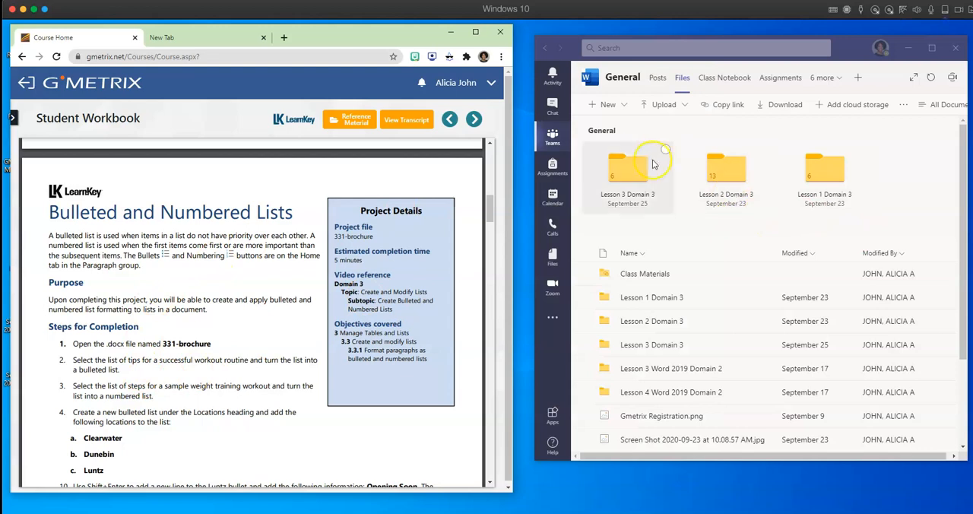
- Open the Lesson 3 Domain 3 folder in Teams and download 331-brochure.docx, 332-brochure.docx and 333-brochure.docx
click(630, 173)
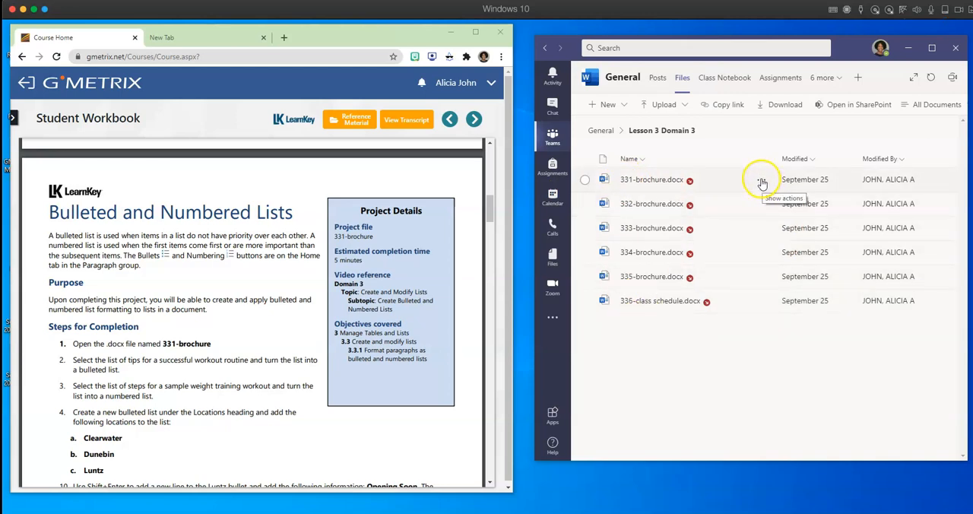
click(761, 182)
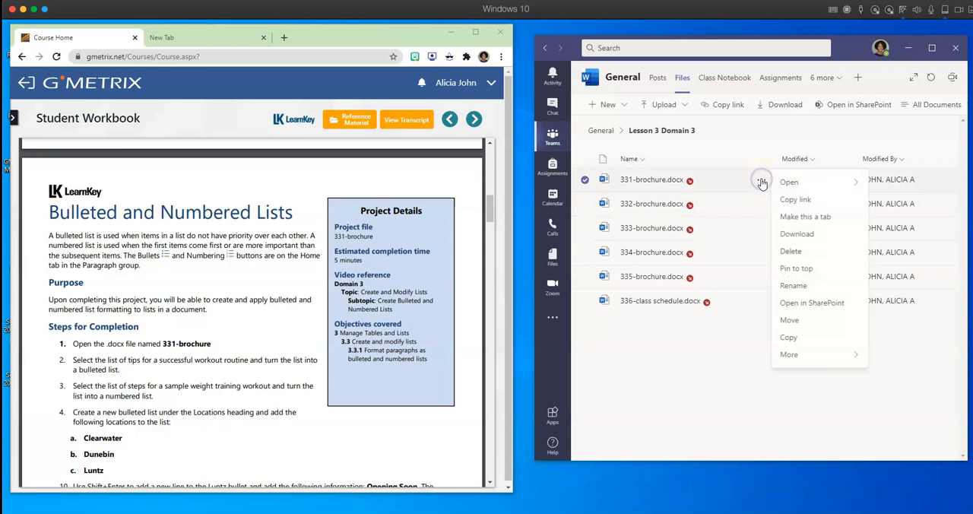
click(817, 234)
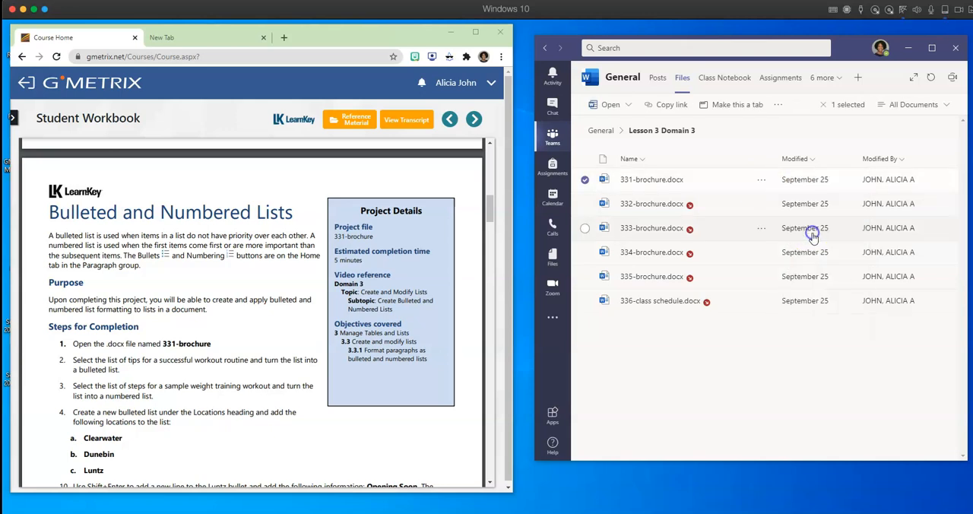
click(761, 203)
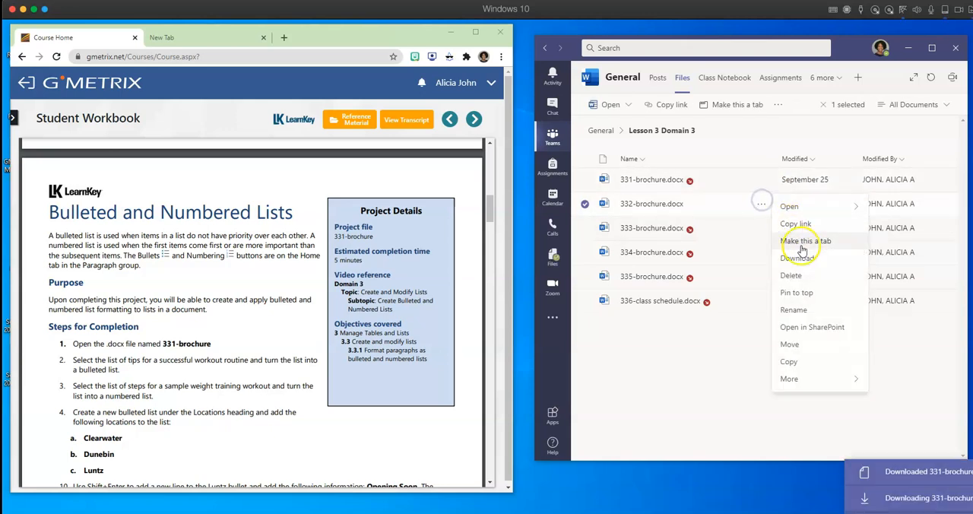
click(806, 262)
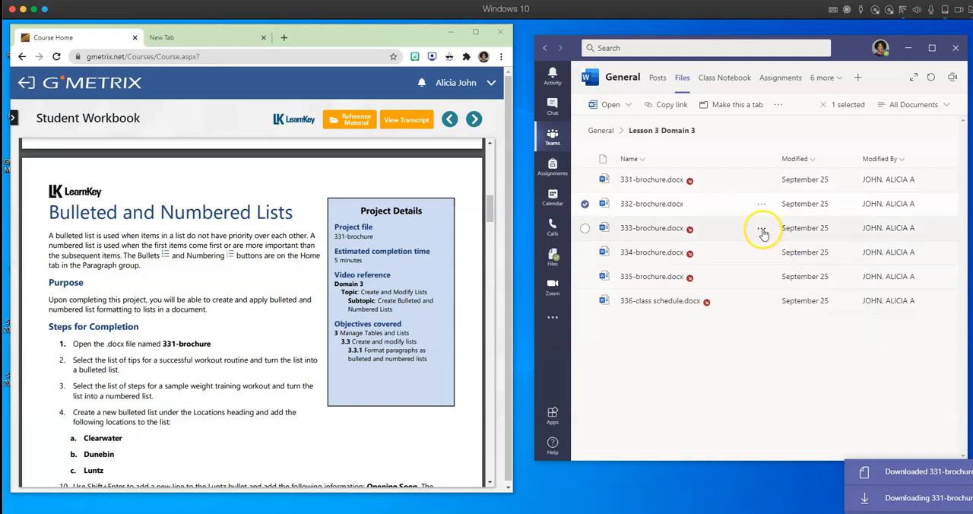
click(760, 228)
click(808, 286)
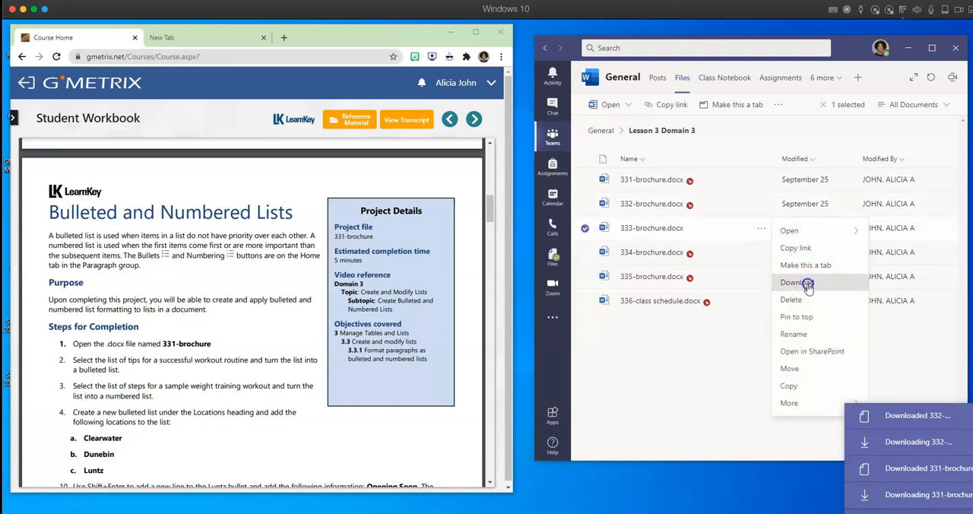
- Download 334-brochure.docx, 335-brochure.docx and 336-class schedule.docx from the Lesson 3 Domain 3 folder
click(757, 252)
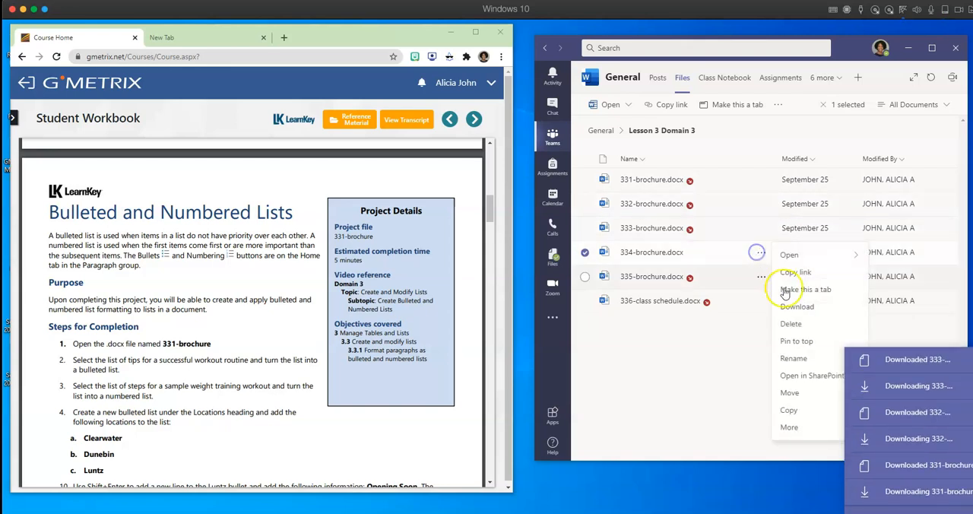
click(812, 307)
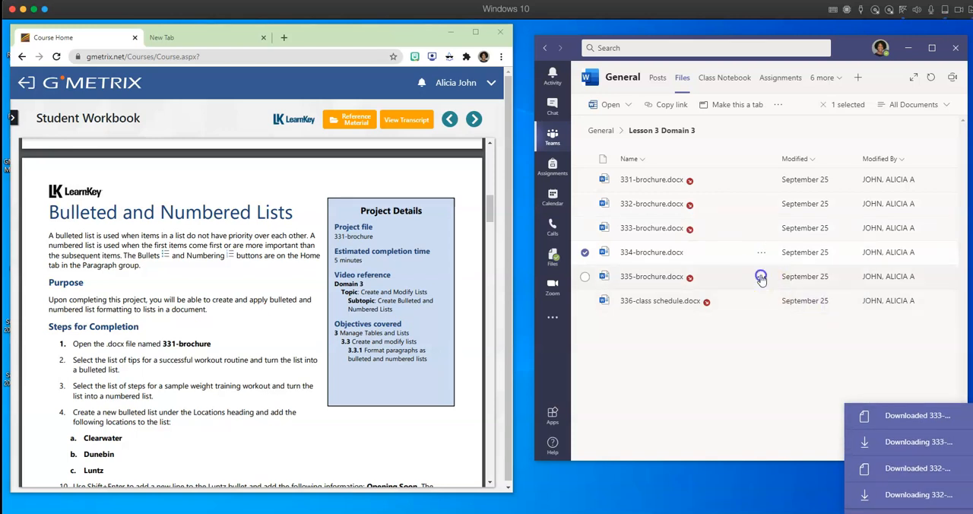
click(760, 276)
click(814, 330)
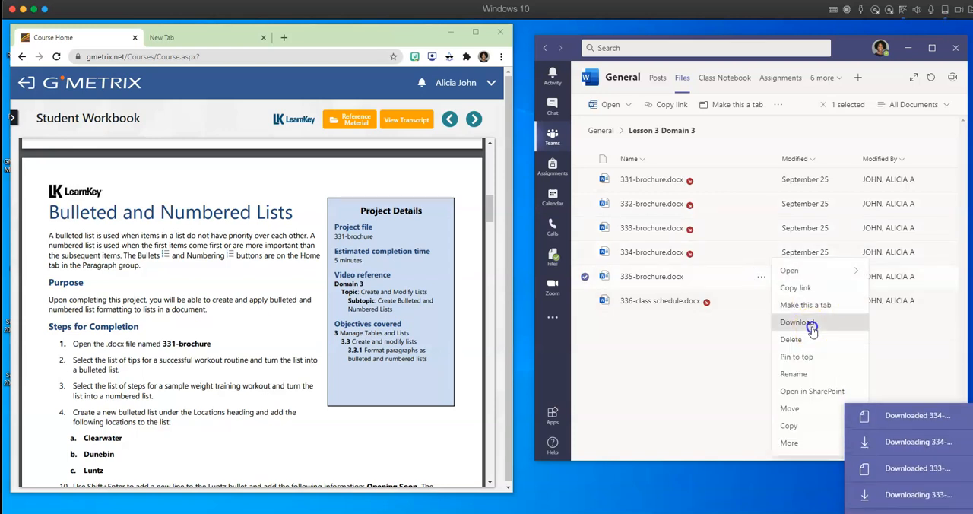
click(764, 301)
click(795, 325)
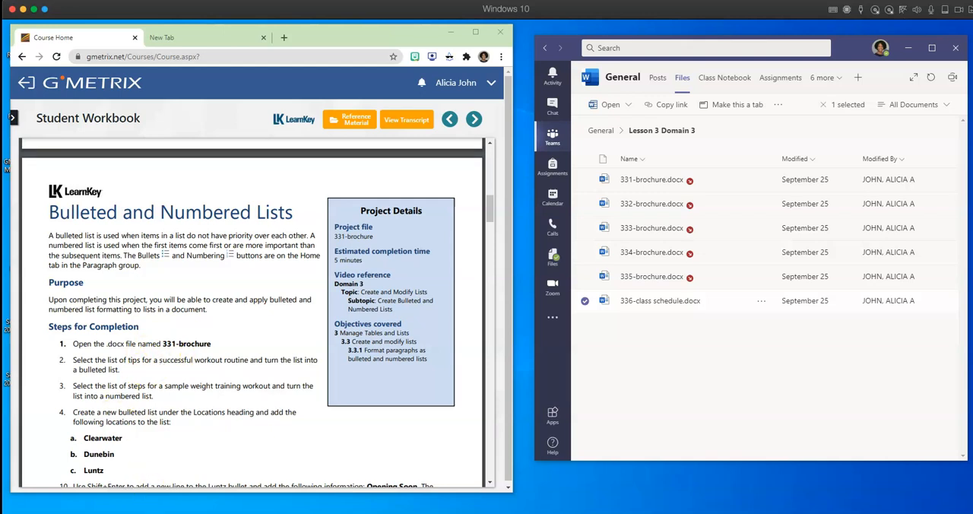
- Search Windows for "word" and start Microsoft Word
key(super)
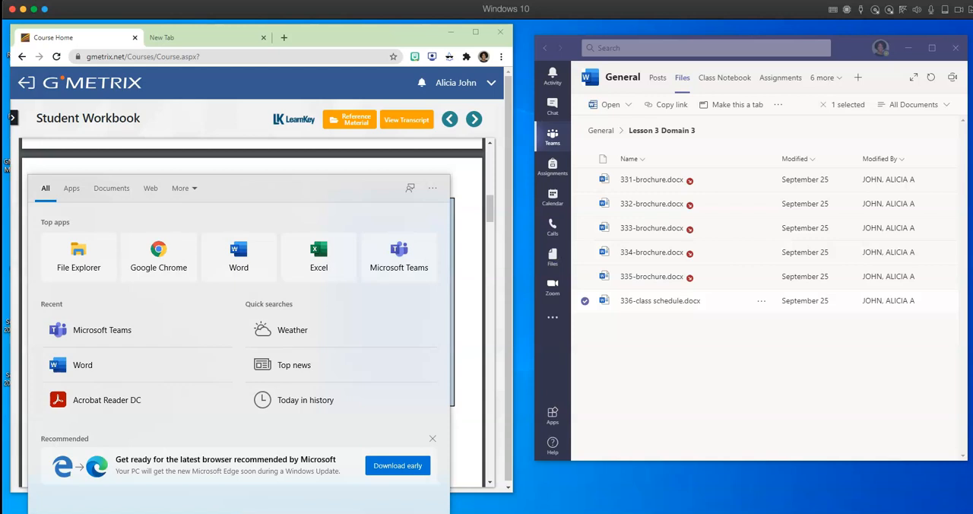
text(word)
click(68, 228)
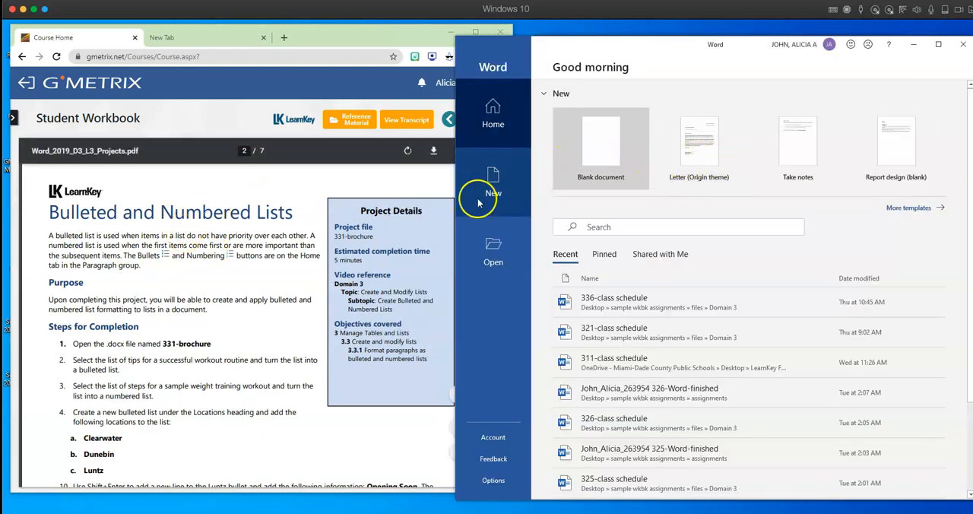
- Browse to the Downloads folder and open the 331-brochure document
click(495, 251)
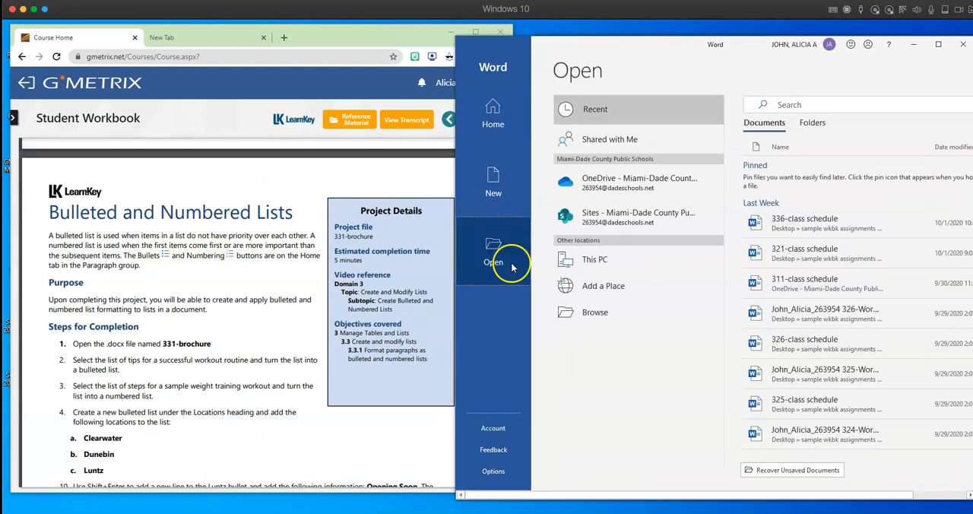
click(595, 312)
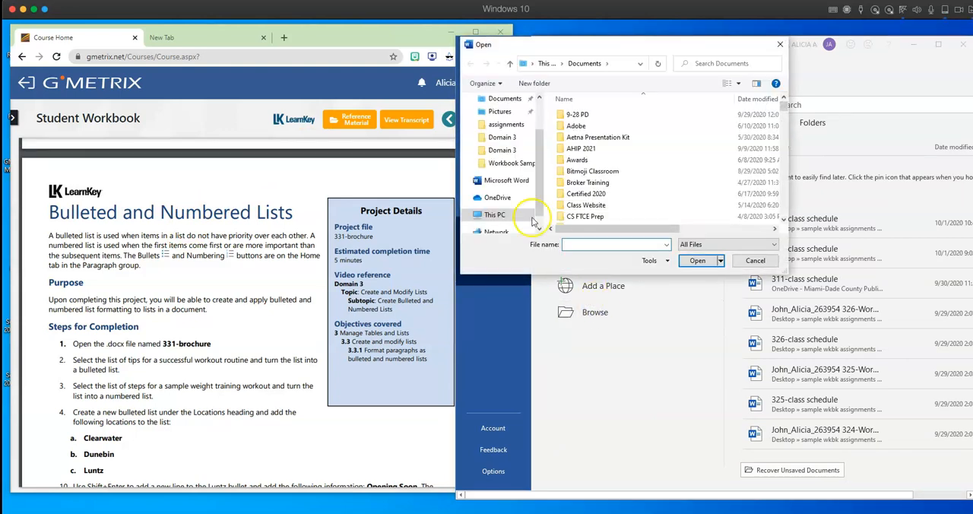
scroll(502, 145, up, 2)
click(512, 111)
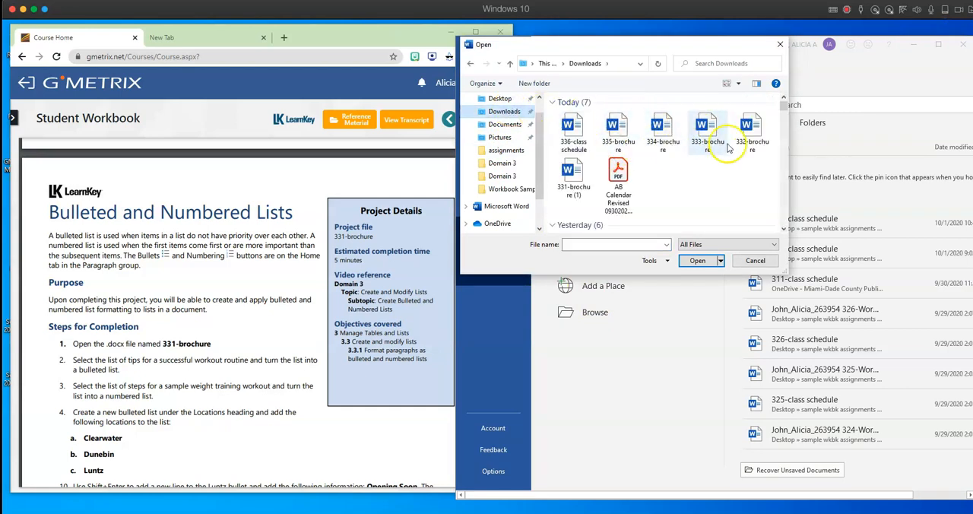
double_click(571, 173)
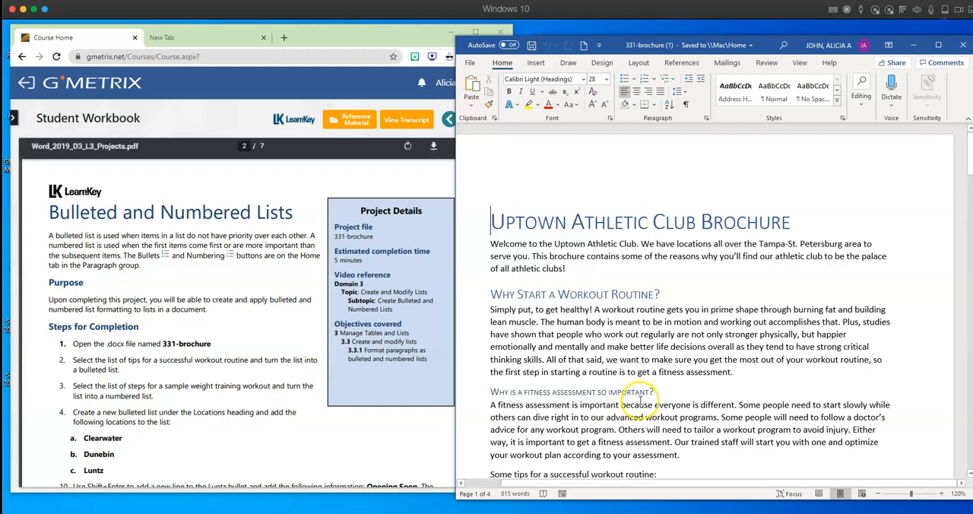
- Turn the tips for a successful workout routine, from "Pick the best time" to "Have a protein snack afterward", into a bulleted list
scroll(654, 391, down, 2)
scroll(655, 390, down, 3)
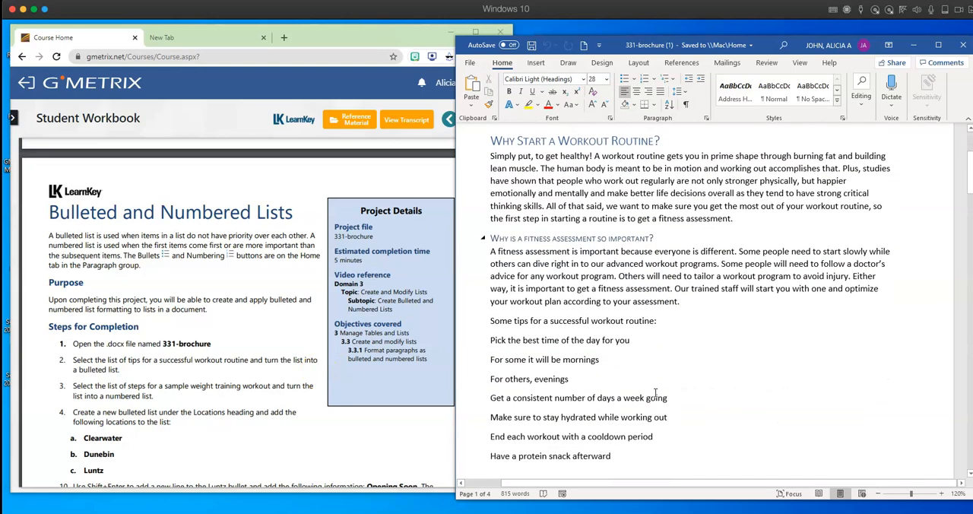
scroll(655, 392, down, 5)
scroll(655, 392, down, 1)
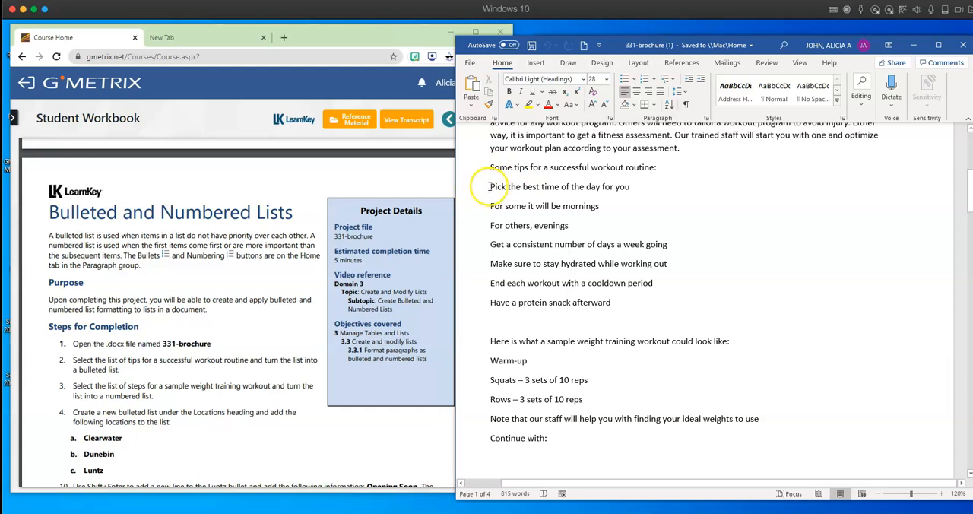
drag(489, 187, 608, 301)
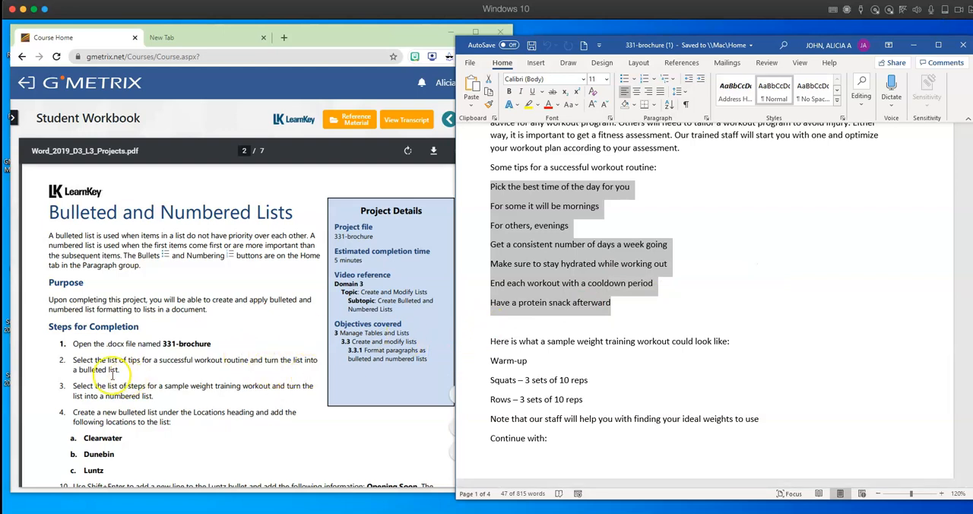
click(627, 82)
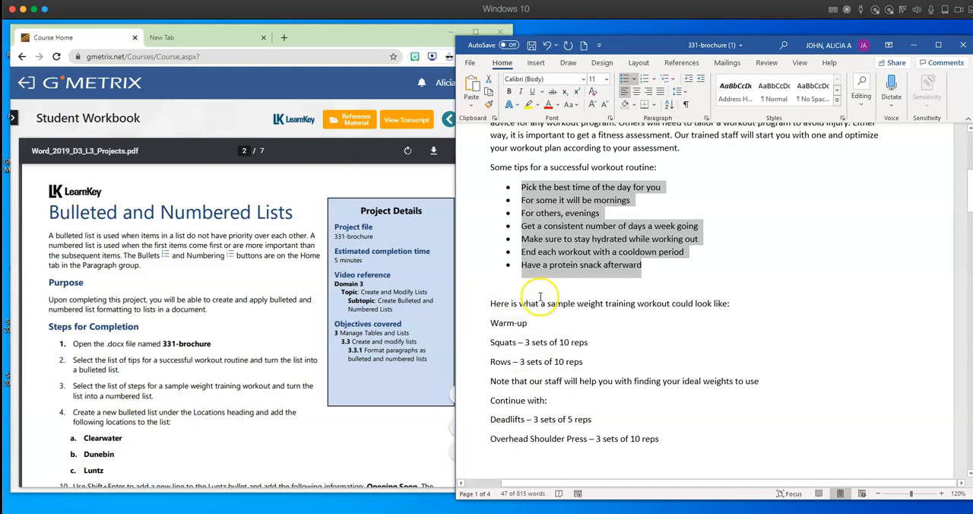
- Turn the sample weight training lines from "Warm-up" to "Rows – 3 sets of 10 reps" into a numbered list
drag(490, 322, 586, 363)
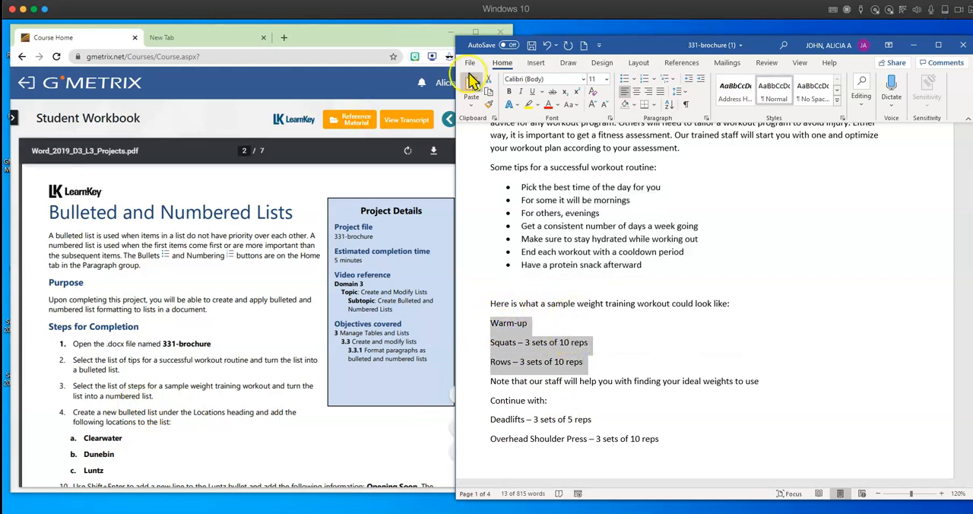
click(639, 79)
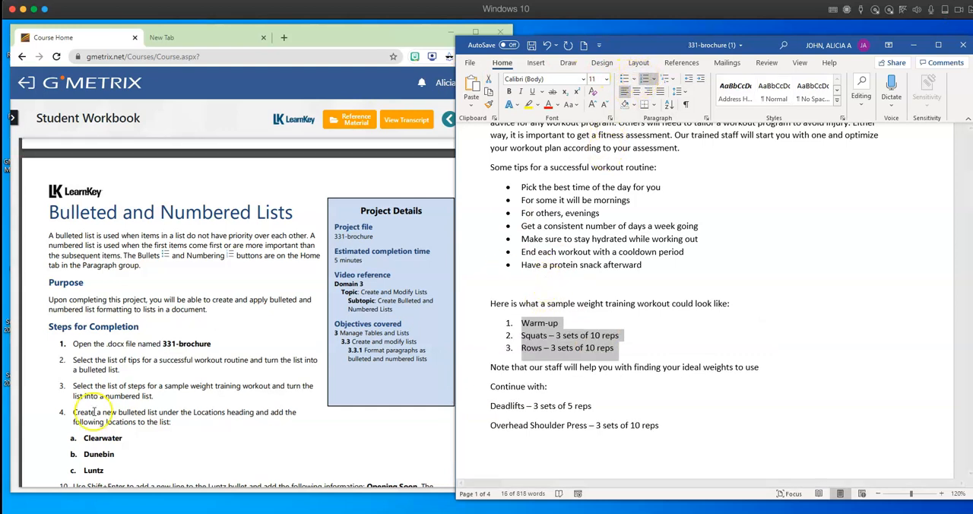
- Create a bulleted list under the Locations introduction with the entries Clearwater, Dunebin and Luntz
scroll(154, 426, down, 3)
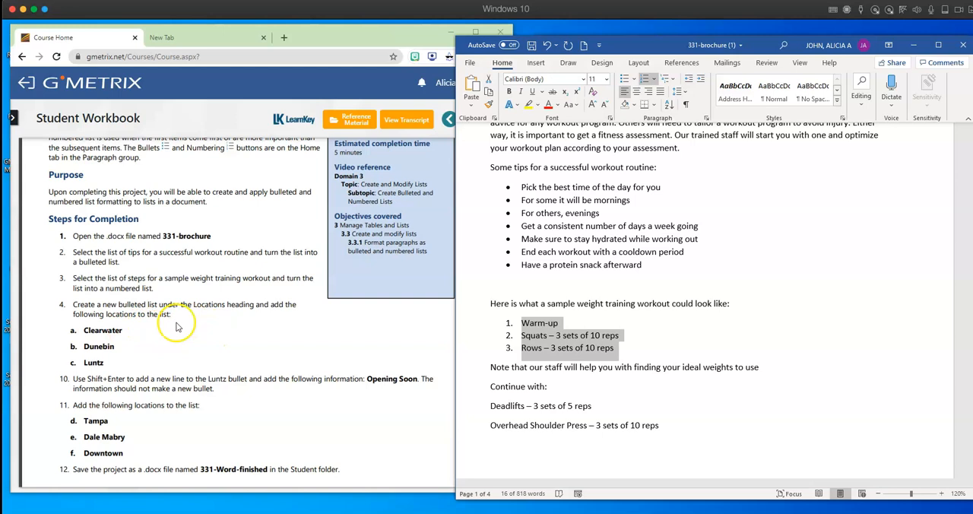
scroll(591, 378, down, 5)
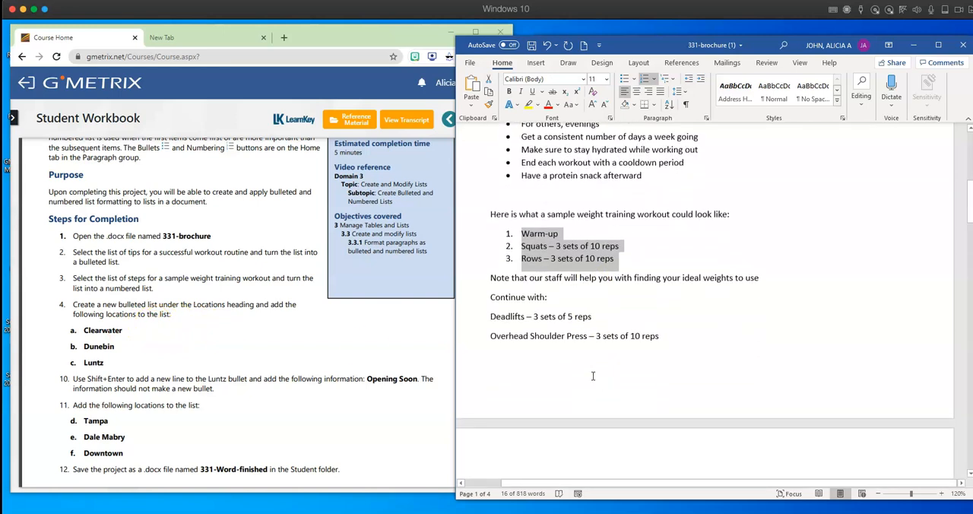
scroll(593, 375, down, 4)
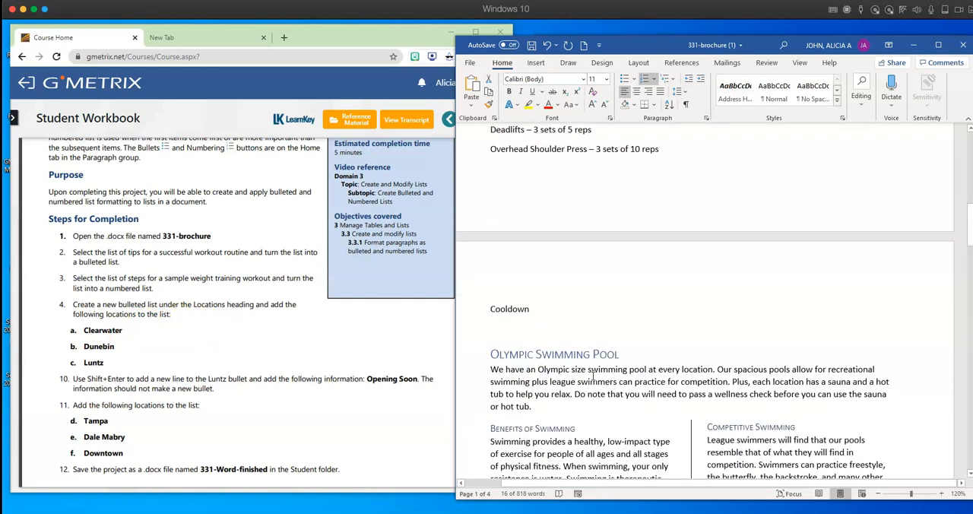
scroll(593, 375, down, 15)
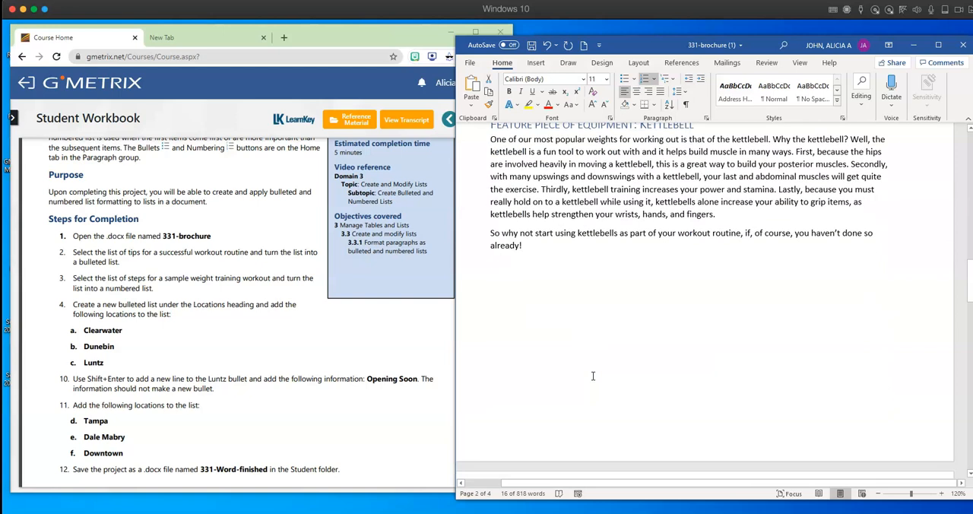
scroll(592, 375, down, 10)
scroll(592, 376, down, 5)
click(497, 332)
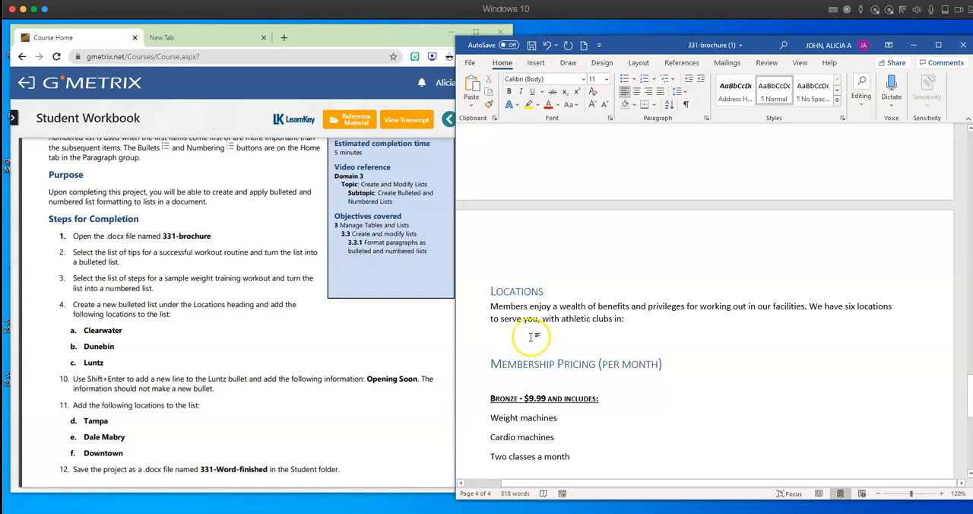
click(624, 81)
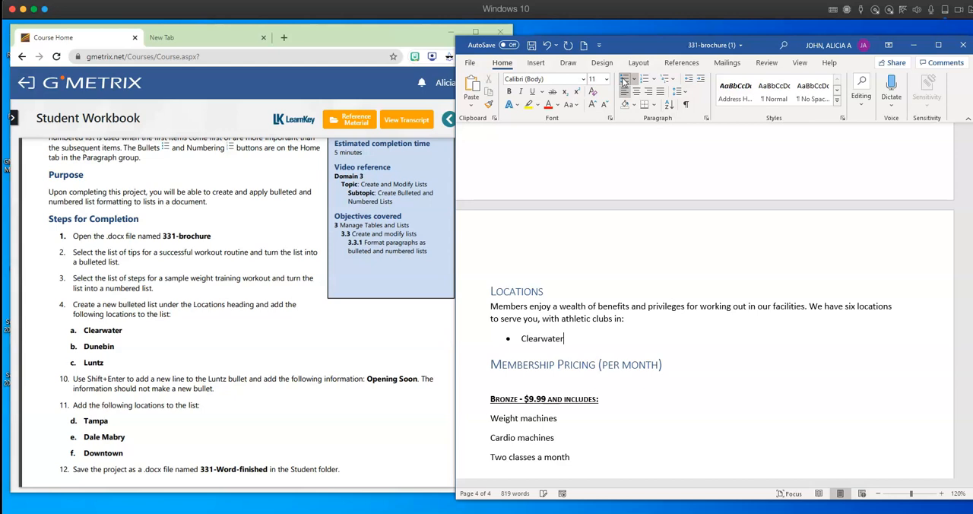
text(Clearwater)
key(Return)
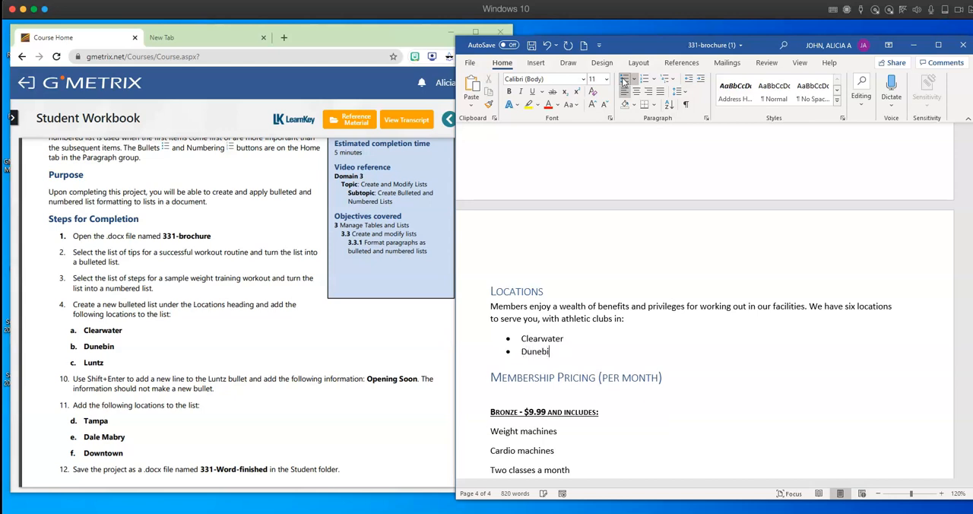
text(Dunebin)
key(Return)
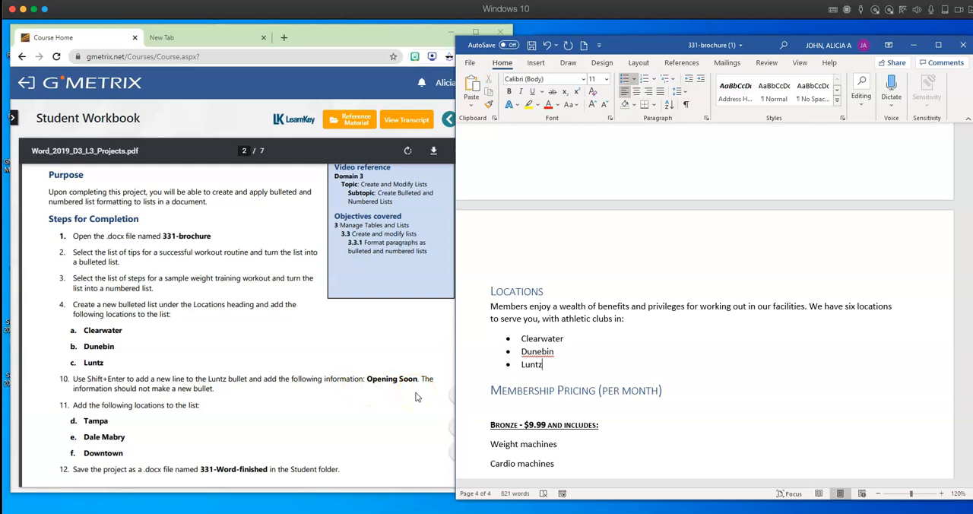
- Add "Opening Soon" on an unbulleted line within the Luntz item, followed by bullets for Tampa, Dale Mabry and Downtown
key(shift+Return)
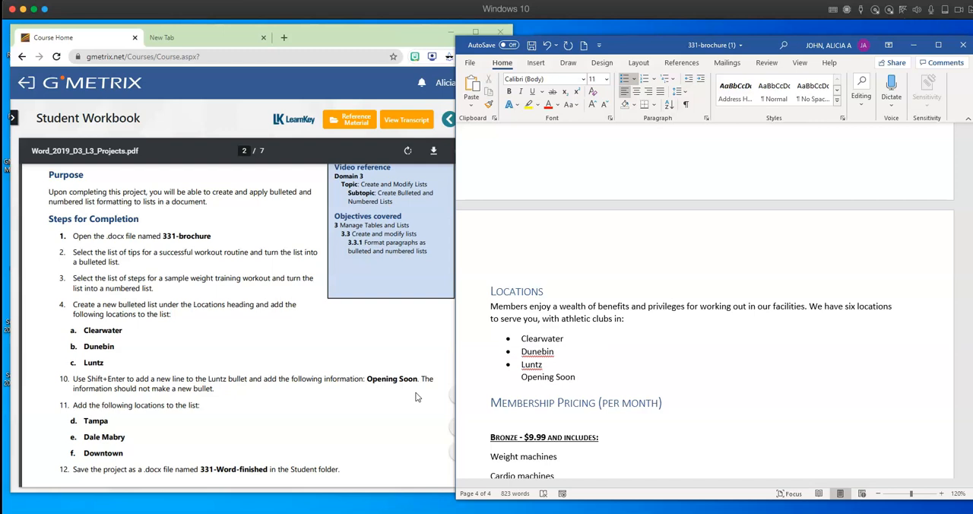
key(Return)
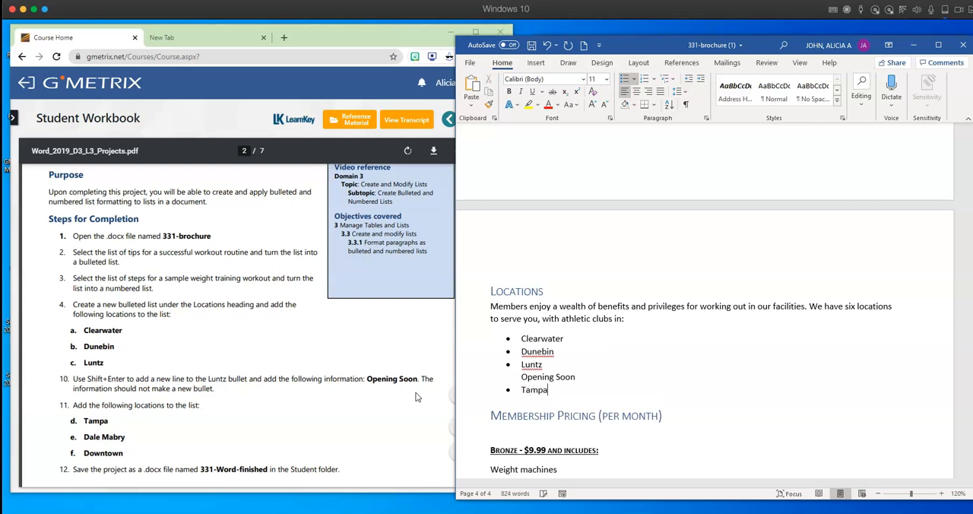
key(Return)
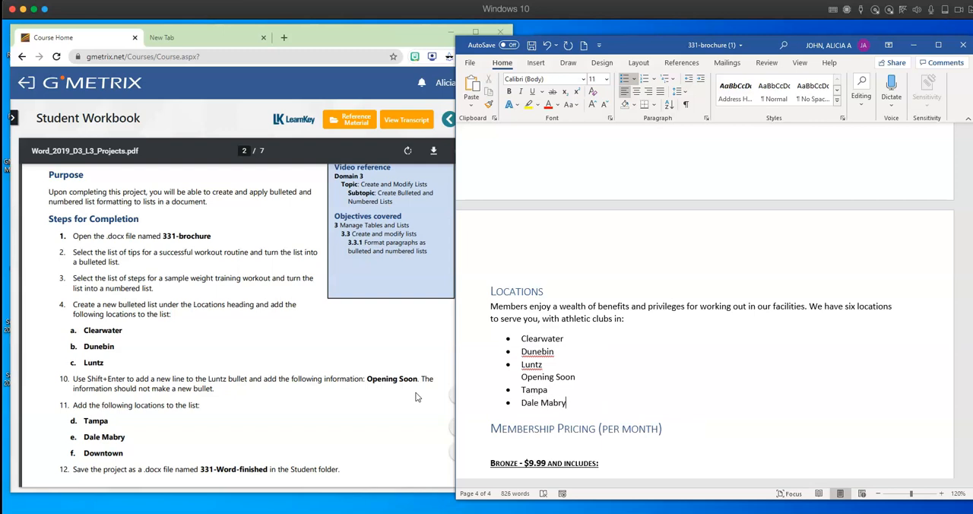
key(Return)
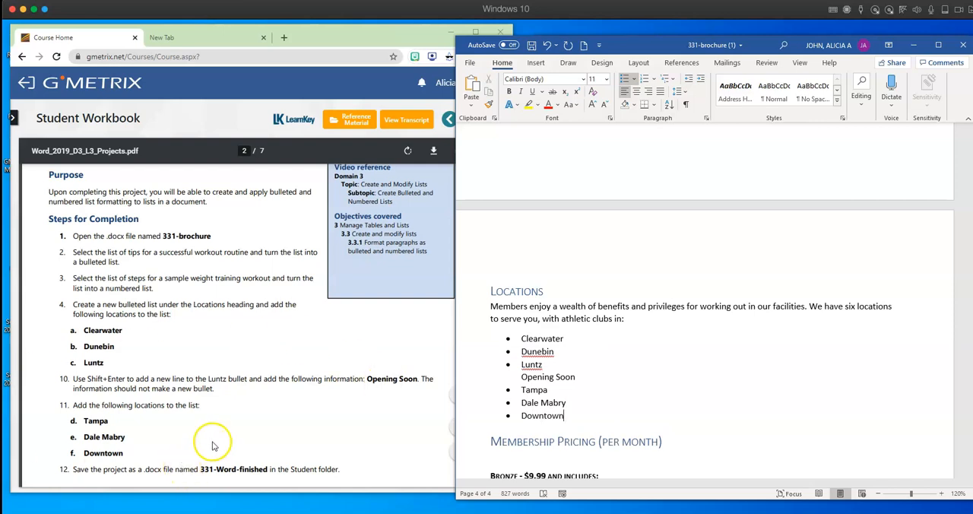
- Copy the file name "331-Word-finished" from step 12 of the workbook project
scroll(214, 445, down, 1)
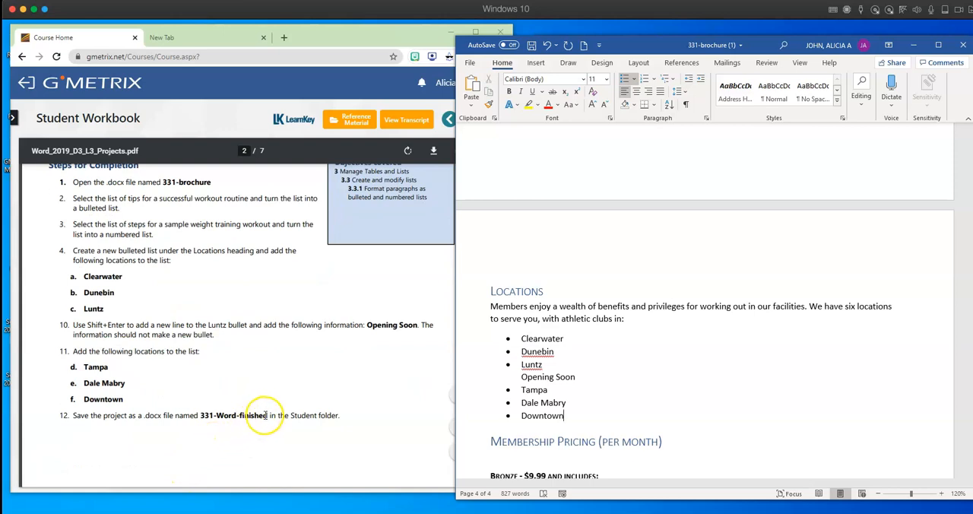
drag(267, 415, 215, 415)
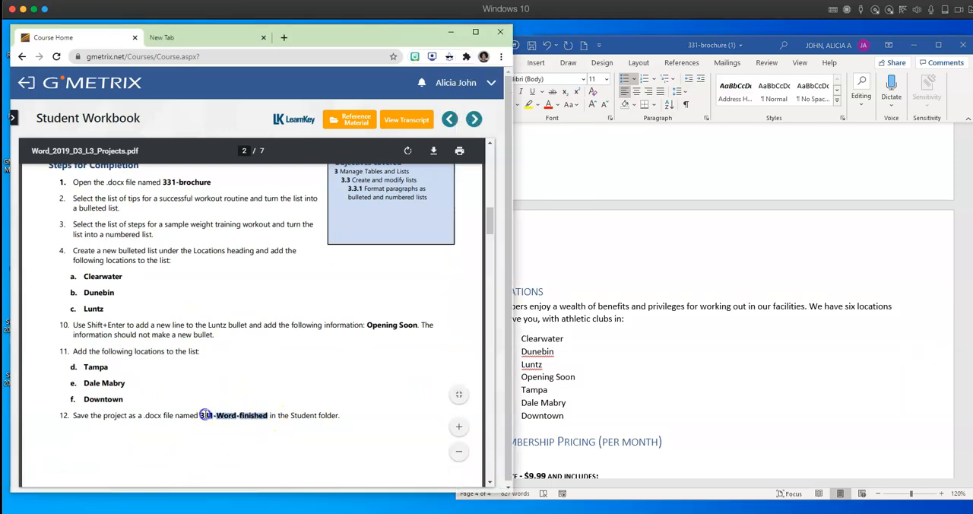
right_click(252, 417)
click(277, 445)
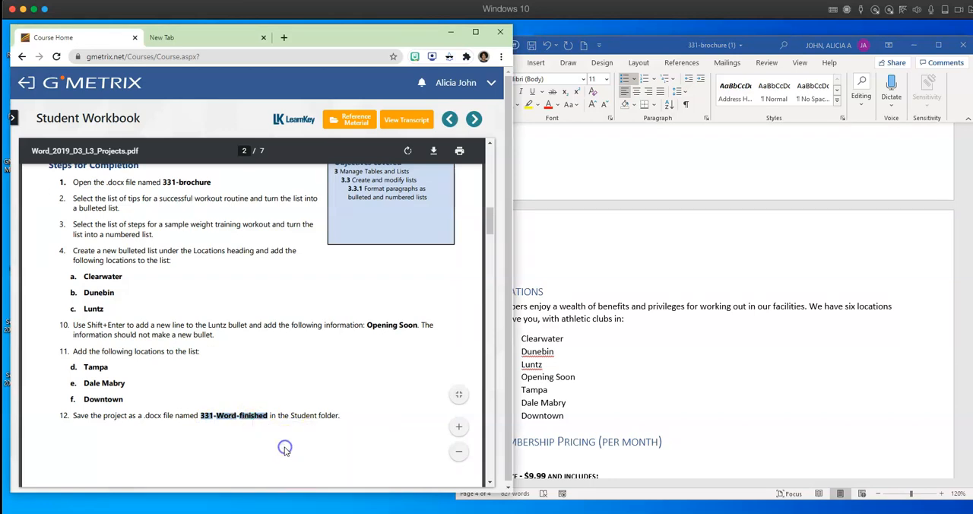
- Start saving the brochure as a new file in the Desktop folder sample wkbk assignments > assignments
click(638, 250)
click(468, 64)
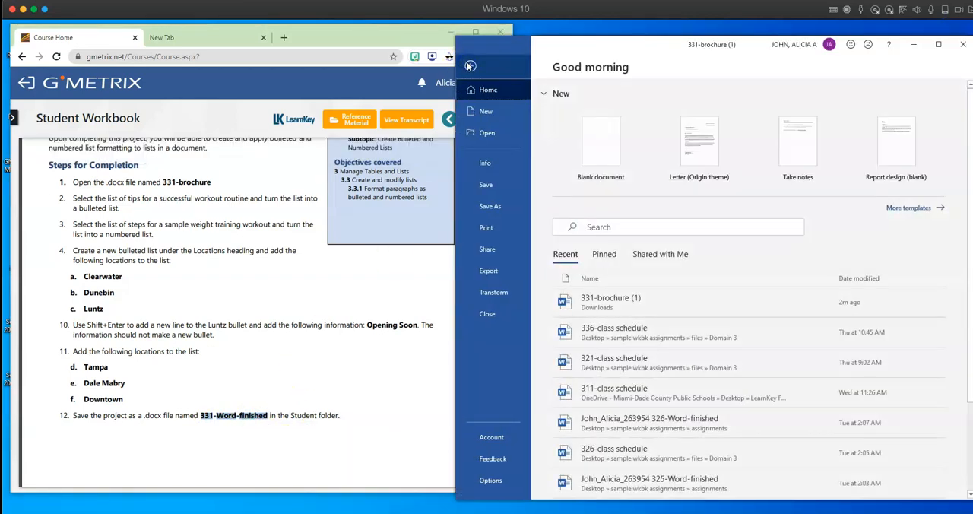
click(490, 206)
click(607, 290)
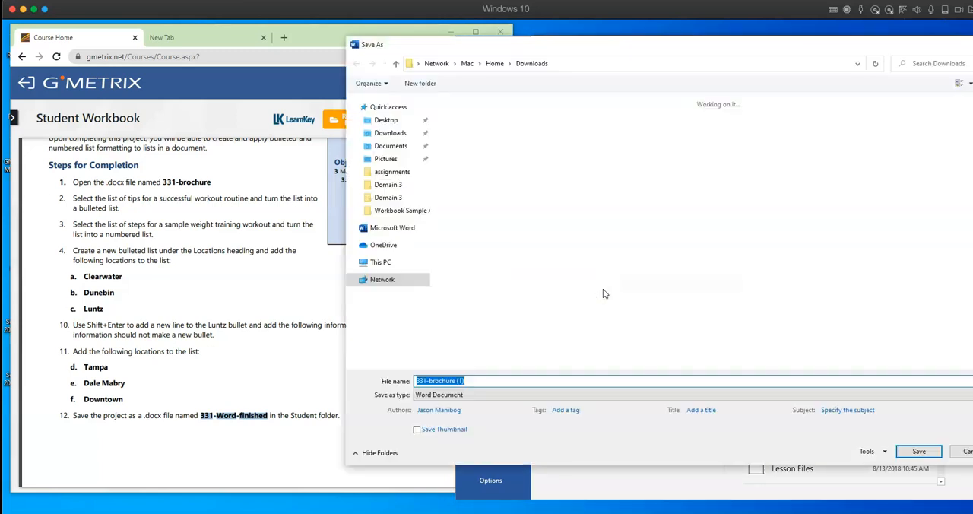
click(386, 120)
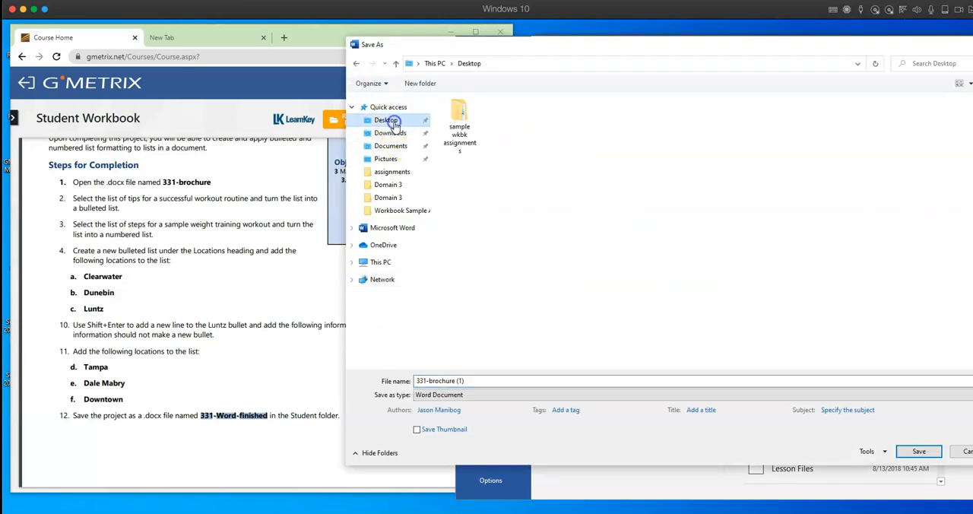
double_click(469, 111)
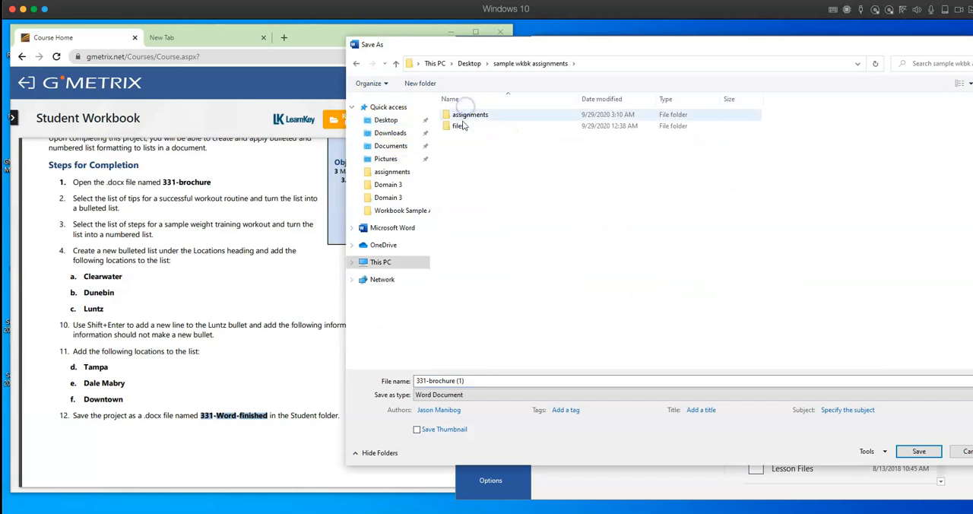
click(484, 115)
double_click(484, 115)
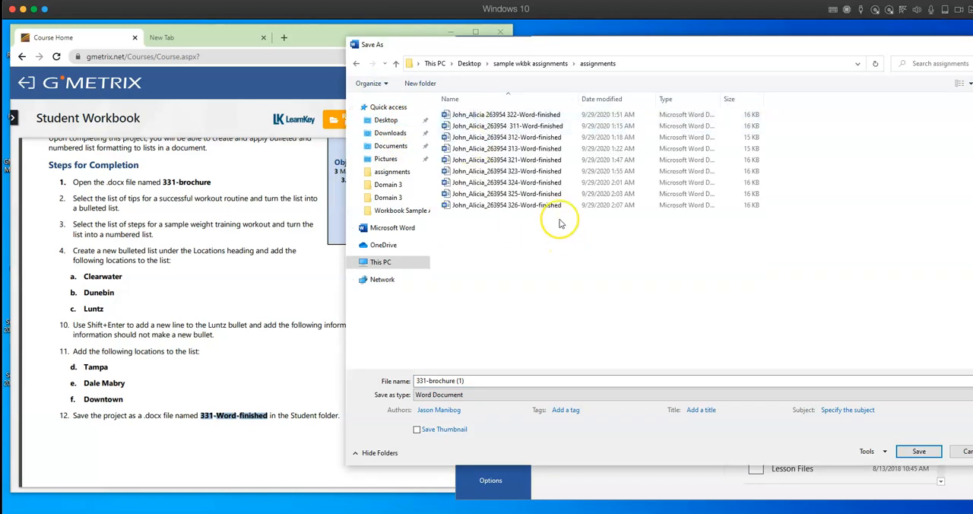
- Name the file with the person's last name, first name and ID number followed by the copied "331-Word-finished", and save it
click(476, 380)
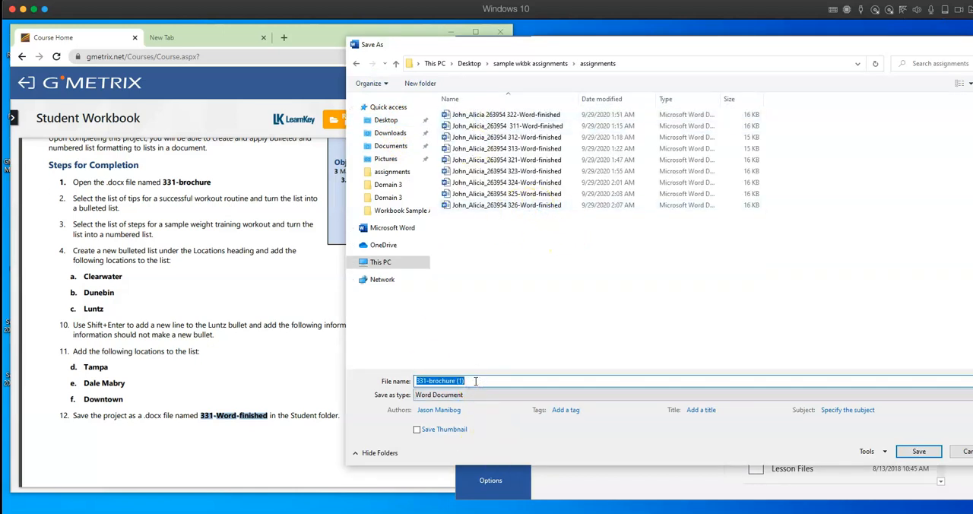
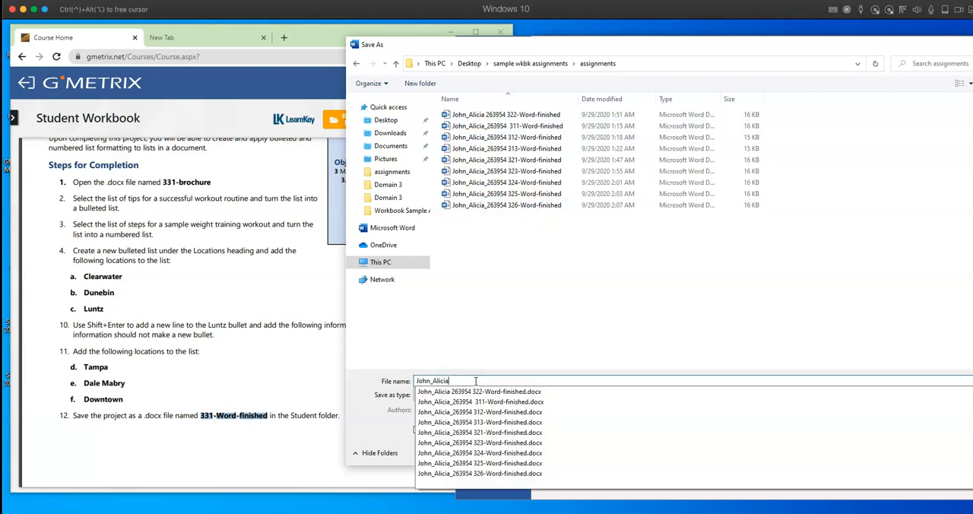
text(_)
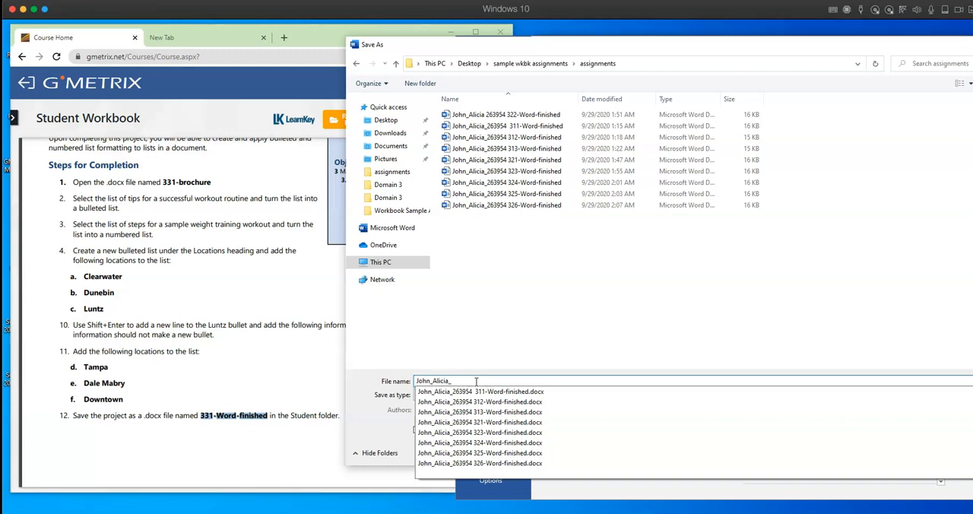
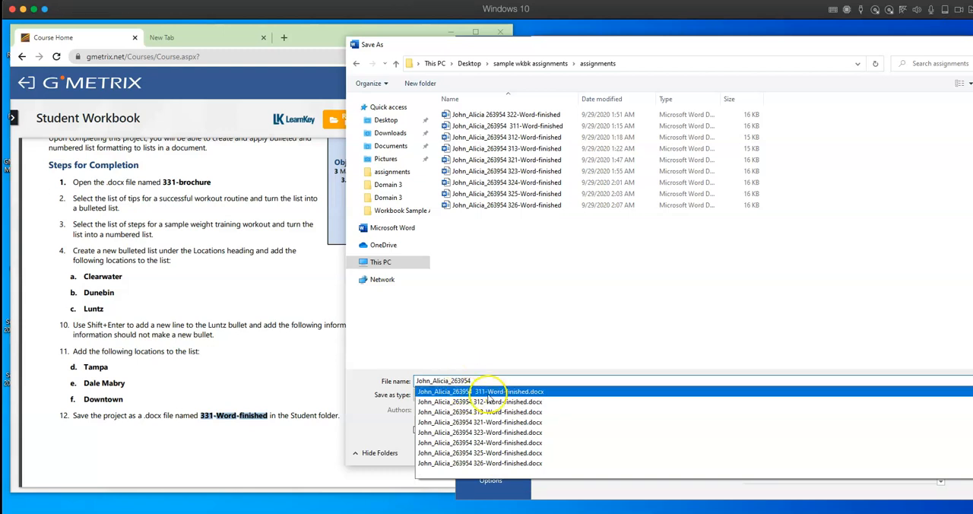
right_click(487, 380)
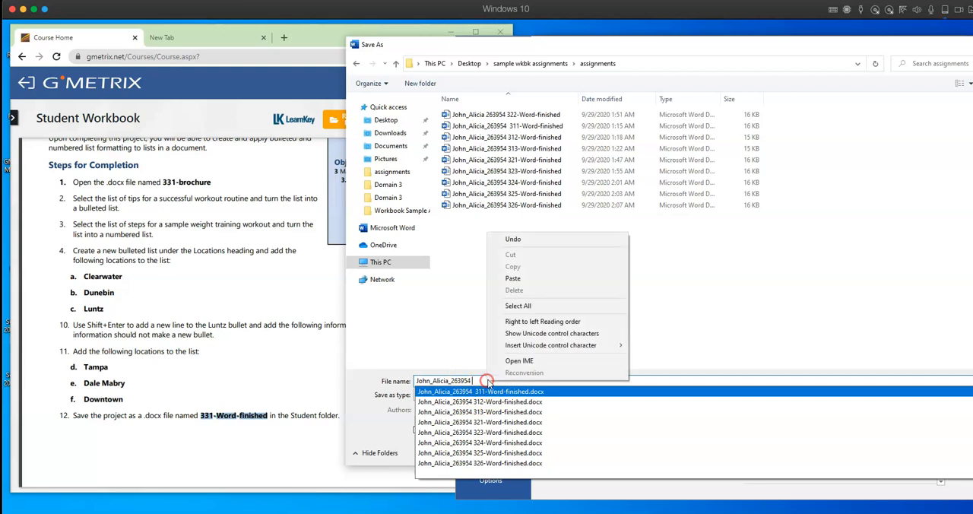
click(512, 279)
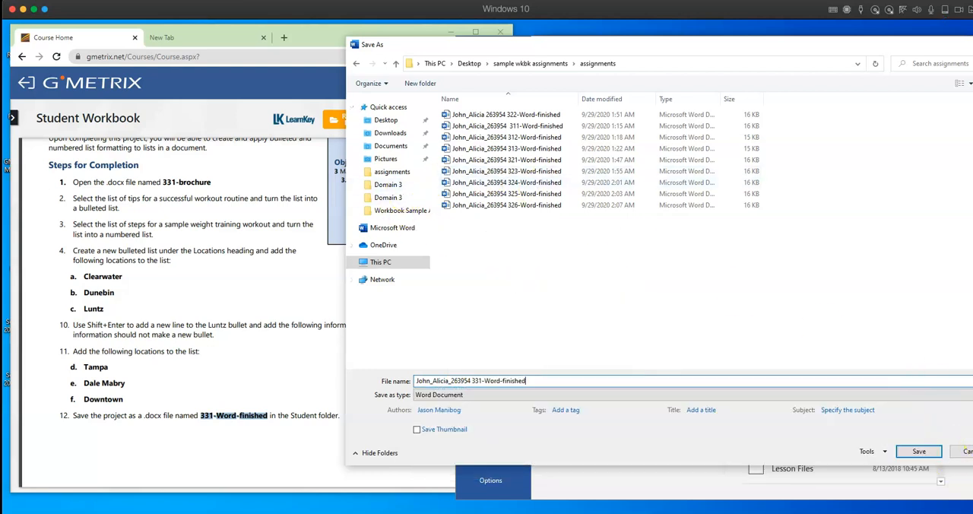
click(926, 456)
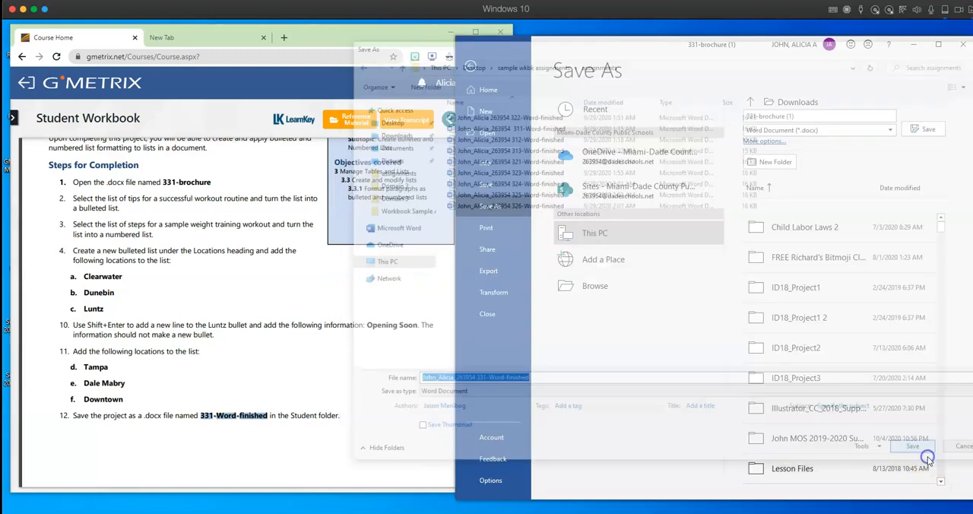
- Go to the workbook project Change Bulleted Characters and Number Formats and open its 332-brochure file from the Downloads folder
scroll(370, 372, down, 3)
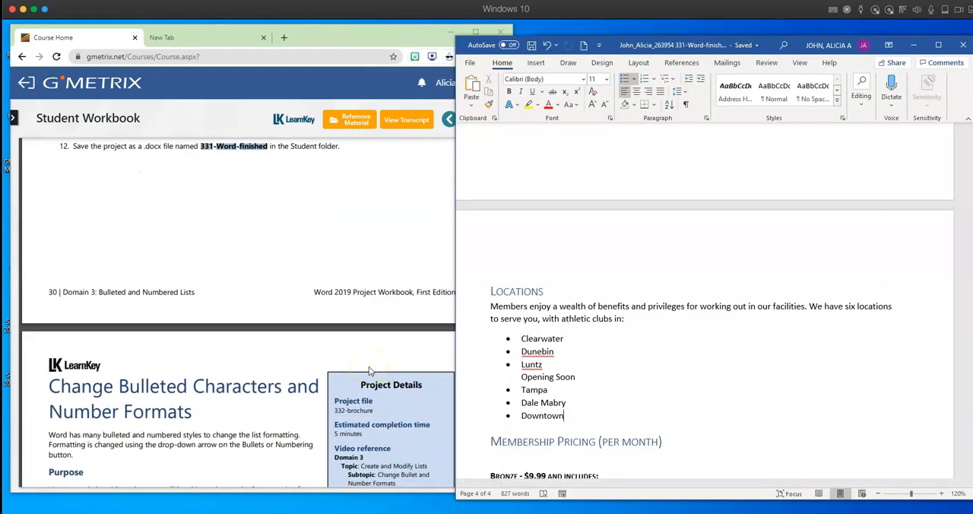
scroll(369, 371, down, 2)
scroll(369, 366, down, 1)
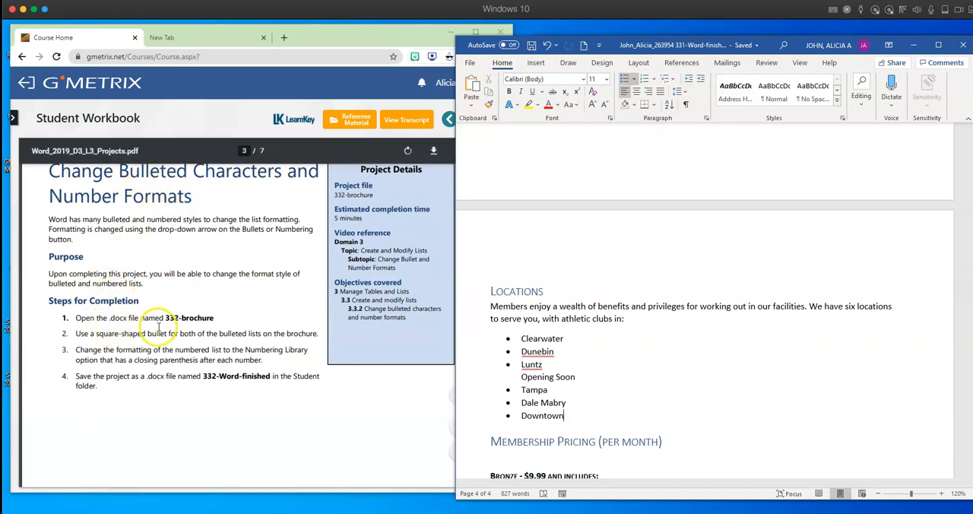
click(471, 62)
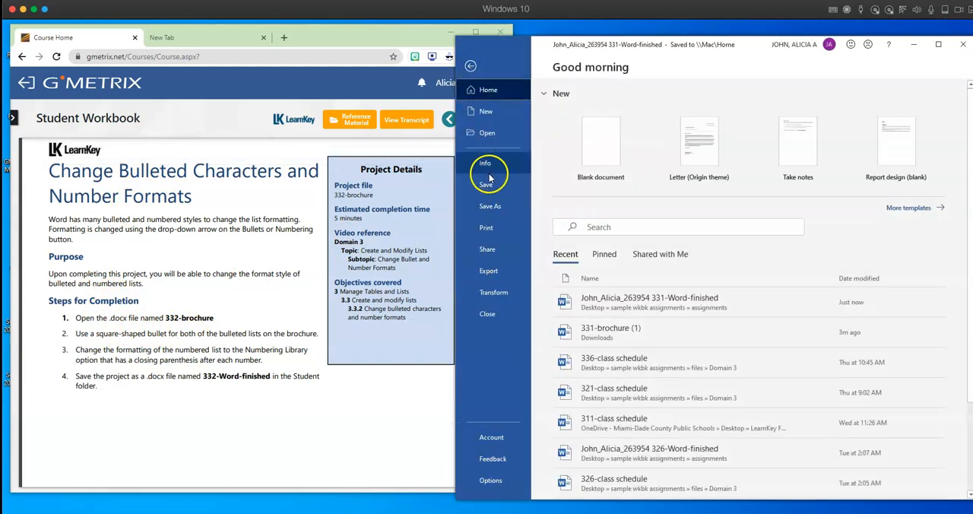
click(484, 131)
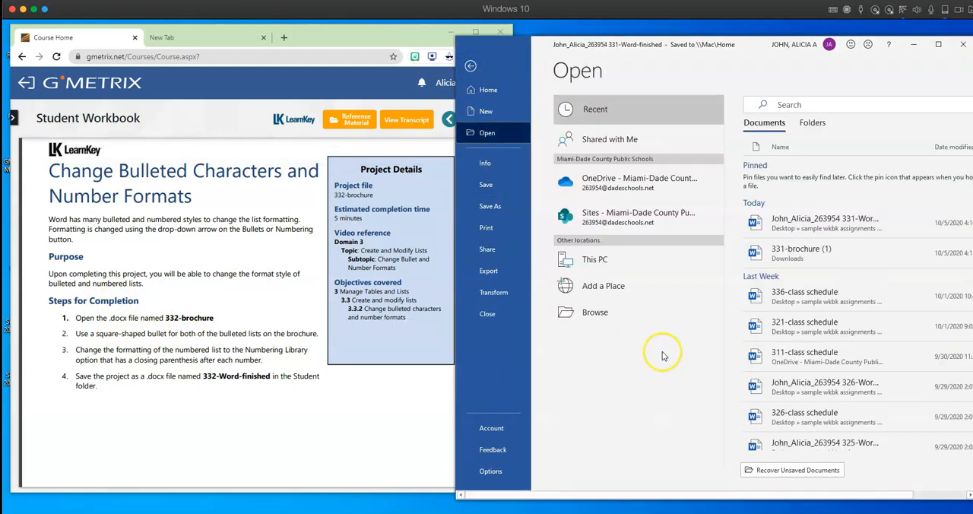
click(591, 312)
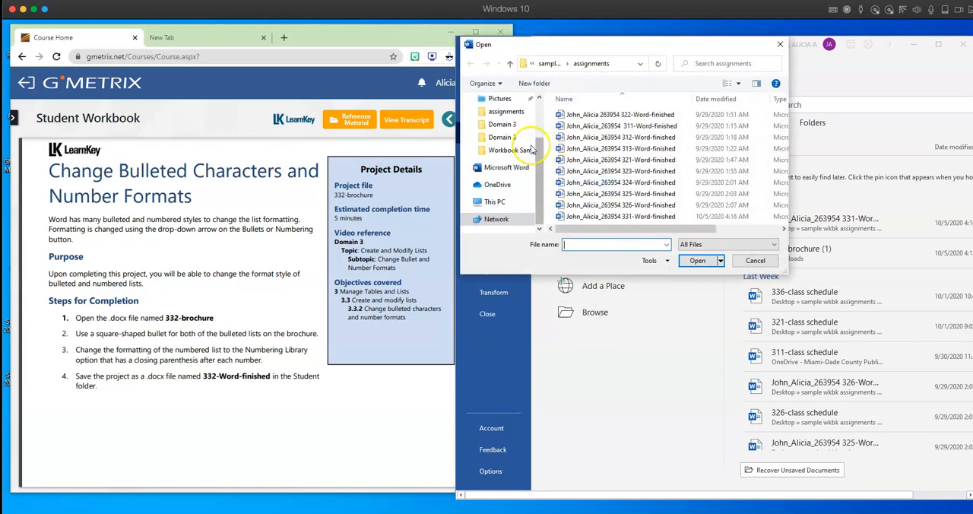
scroll(524, 152, up, 2)
click(504, 133)
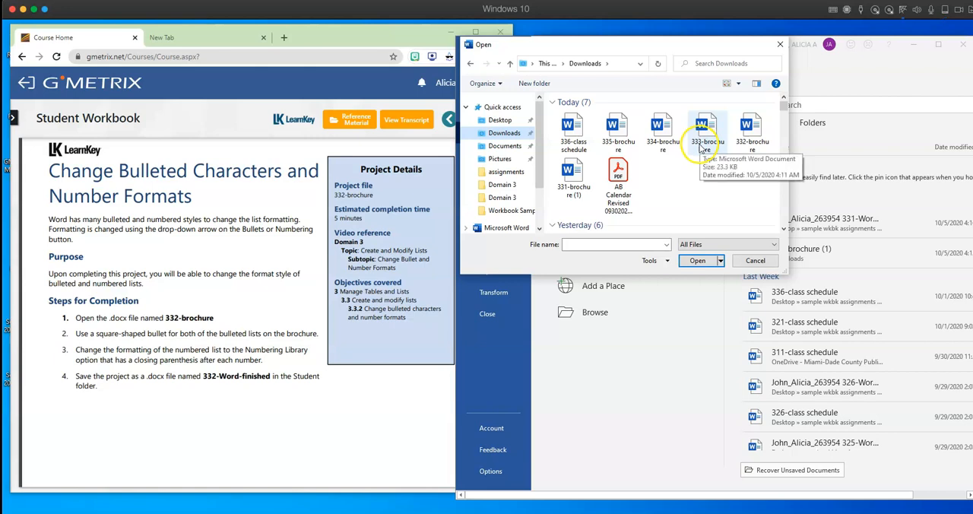
double_click(748, 130)
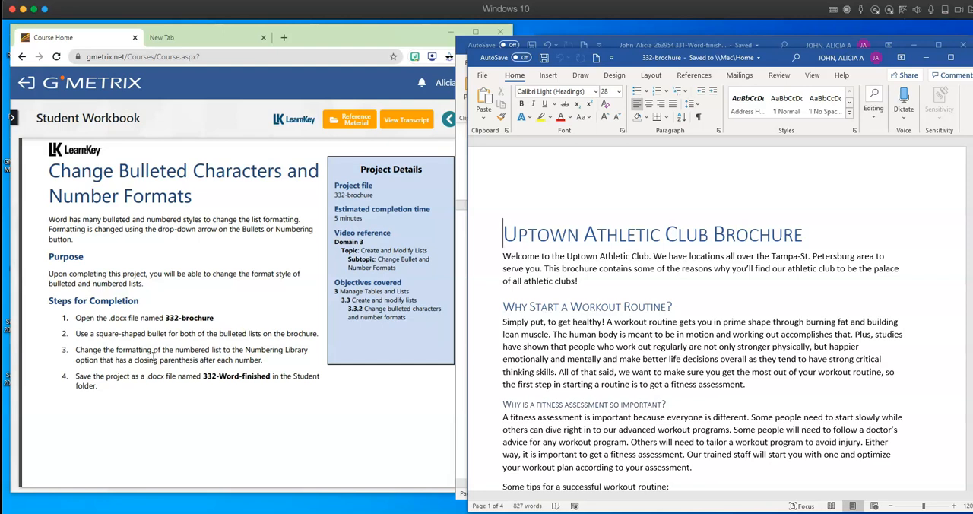
- Change the bullets of the list of tips for a successful workout routine to the square bullet
scroll(623, 396, down, 6)
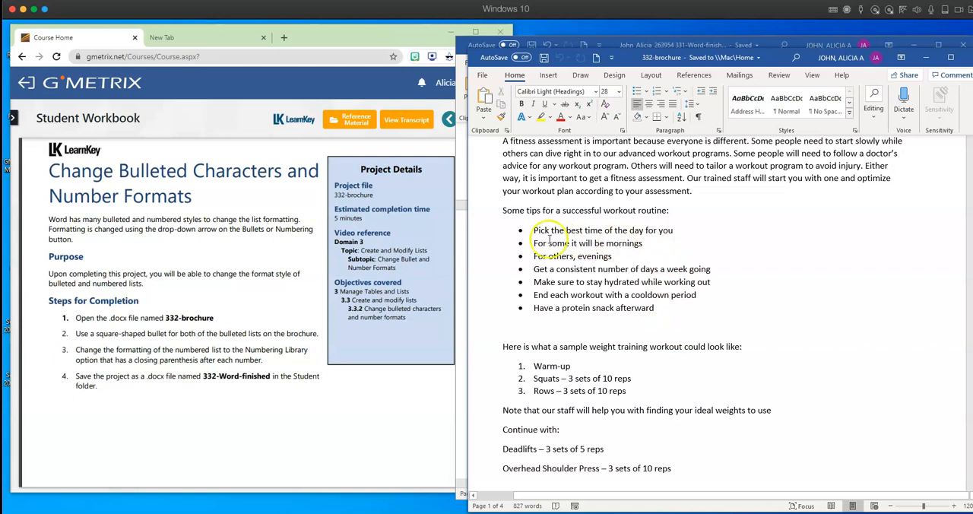
drag(570, 248, 655, 303)
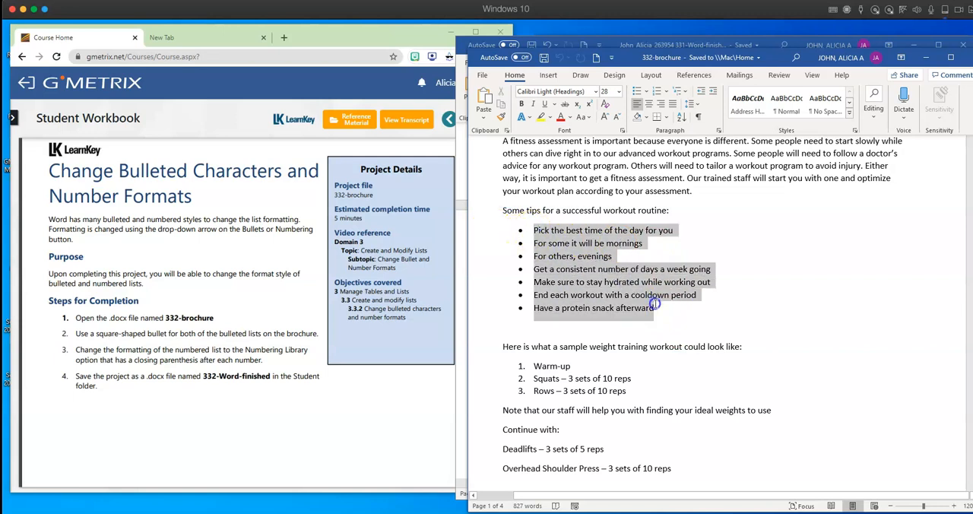
click(647, 95)
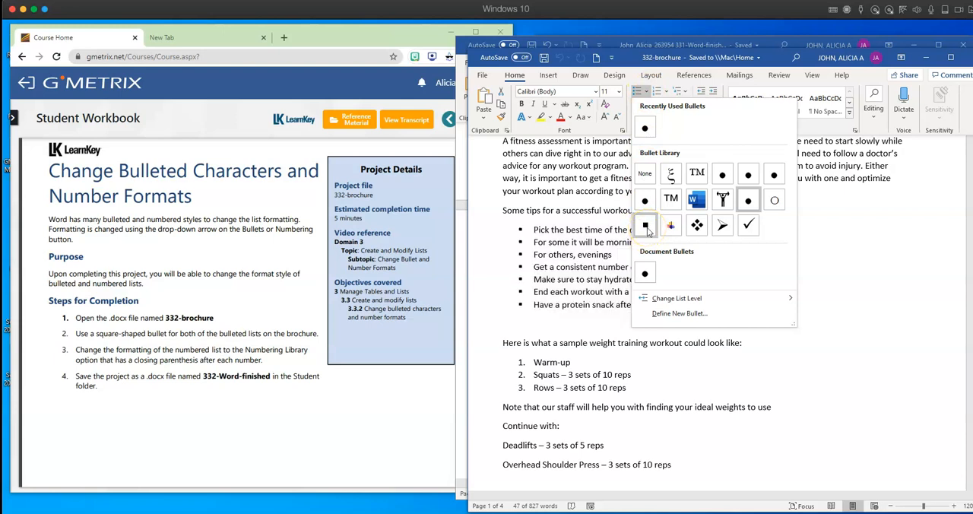
click(645, 226)
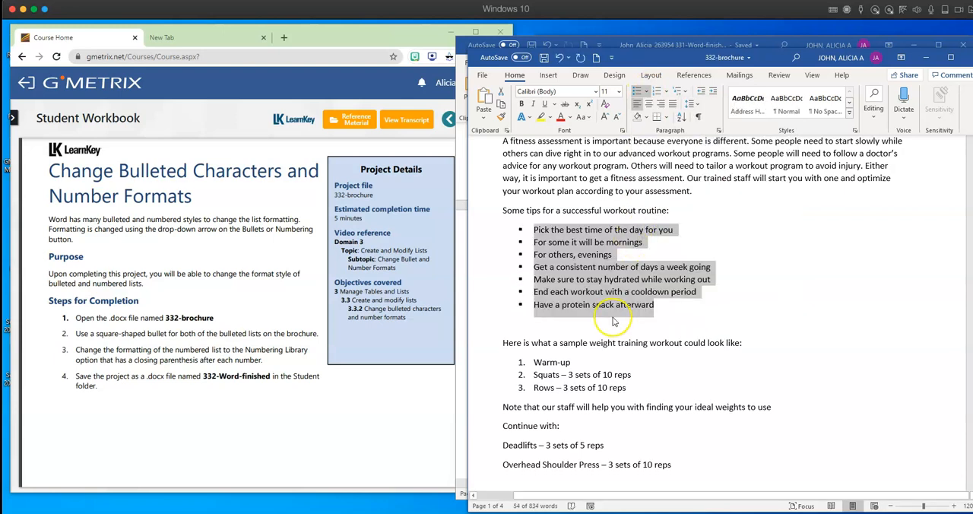
- Change the bullets of the list under the Locations heading to the square bullet
scroll(614, 321, down, 10)
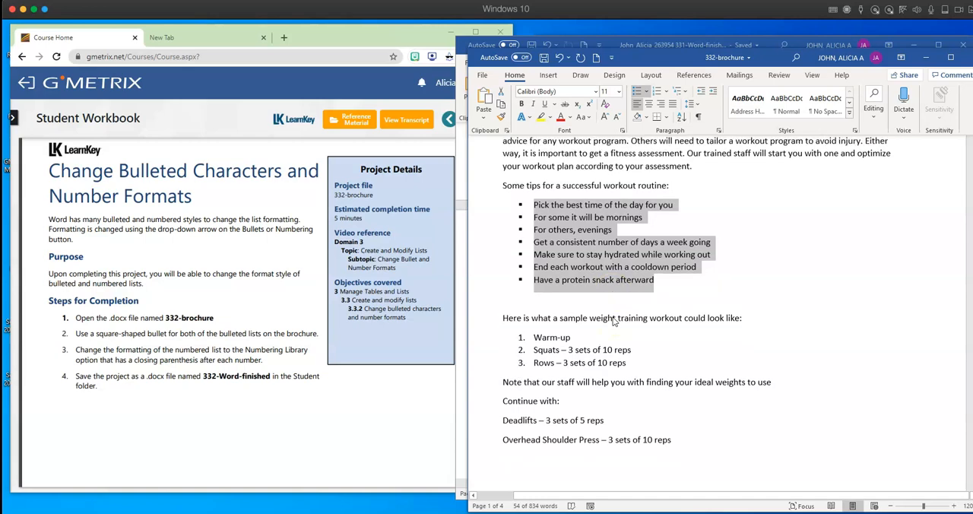
scroll(614, 321, down, 10)
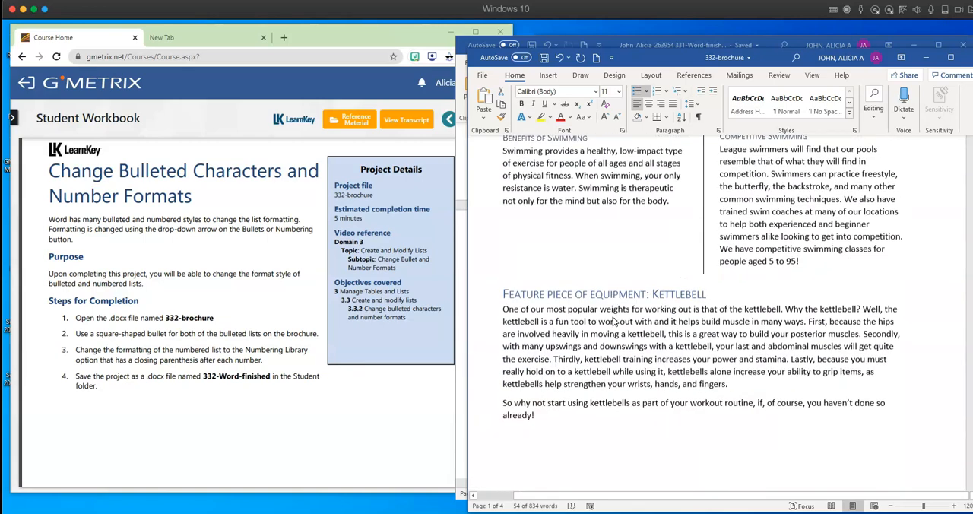
scroll(614, 321, down, 10)
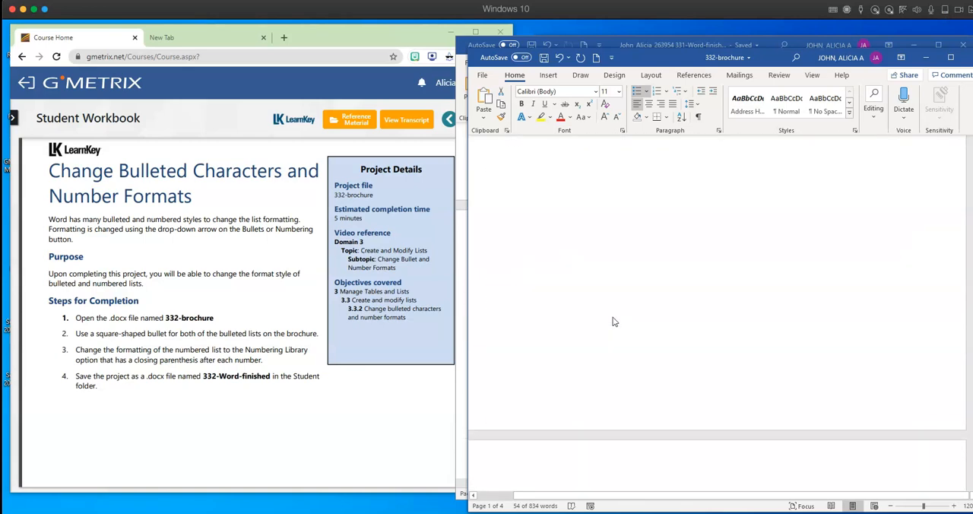
drag(532, 228, 579, 306)
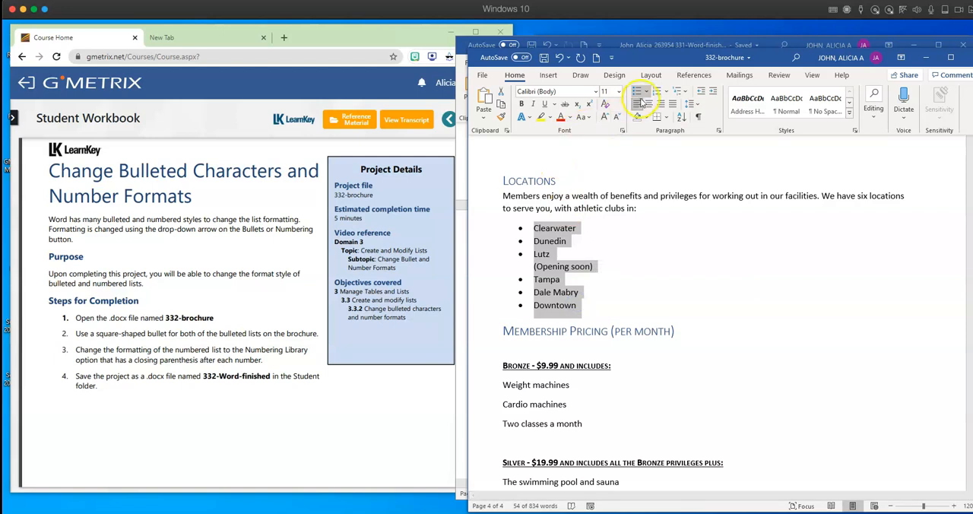
click(647, 94)
click(643, 228)
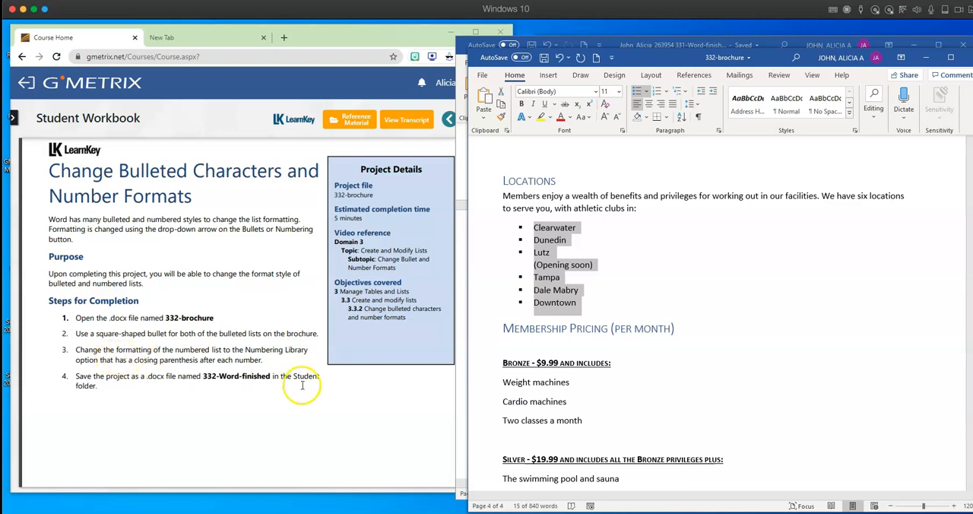
- Change the sample weight training workout list to the Numbering Library format with a closing parenthesis after each number
scroll(576, 325, up, 1)
scroll(576, 325, up, 6)
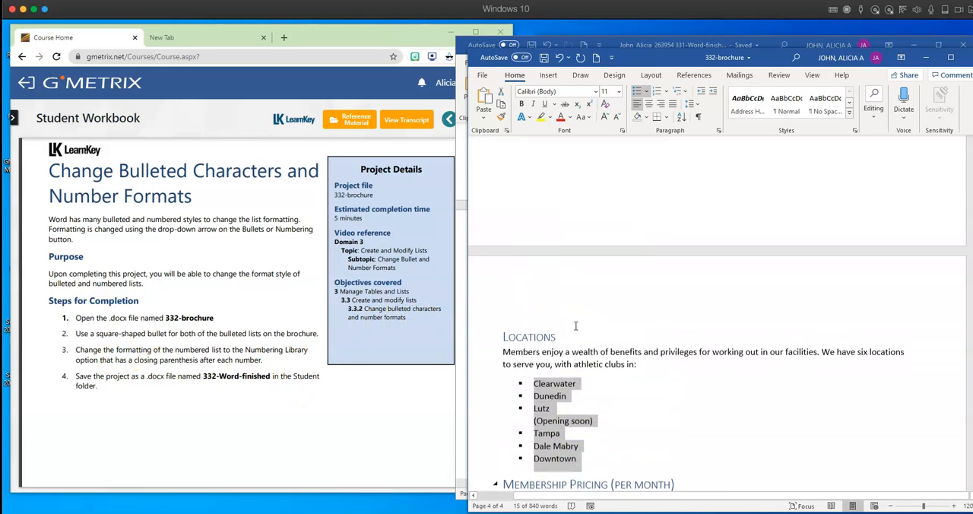
scroll(576, 326, up, 12)
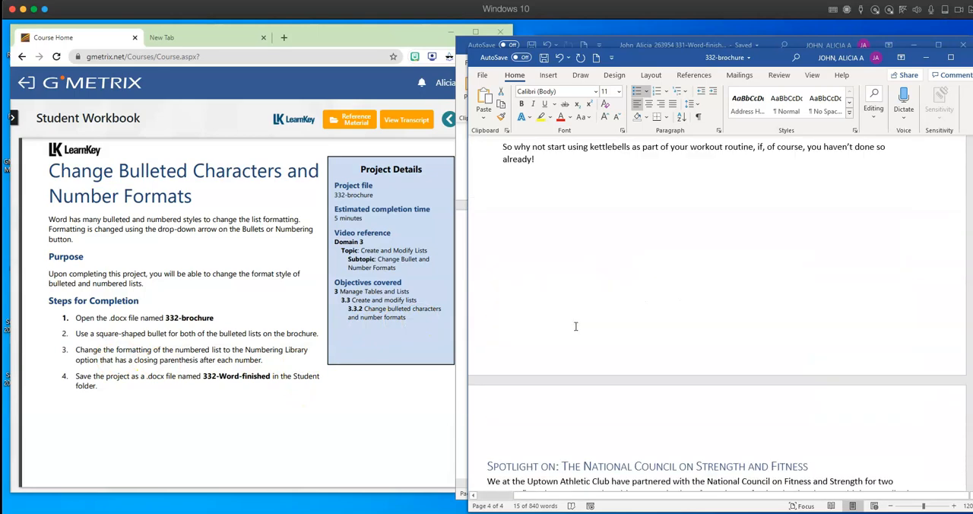
scroll(576, 325, up, 8)
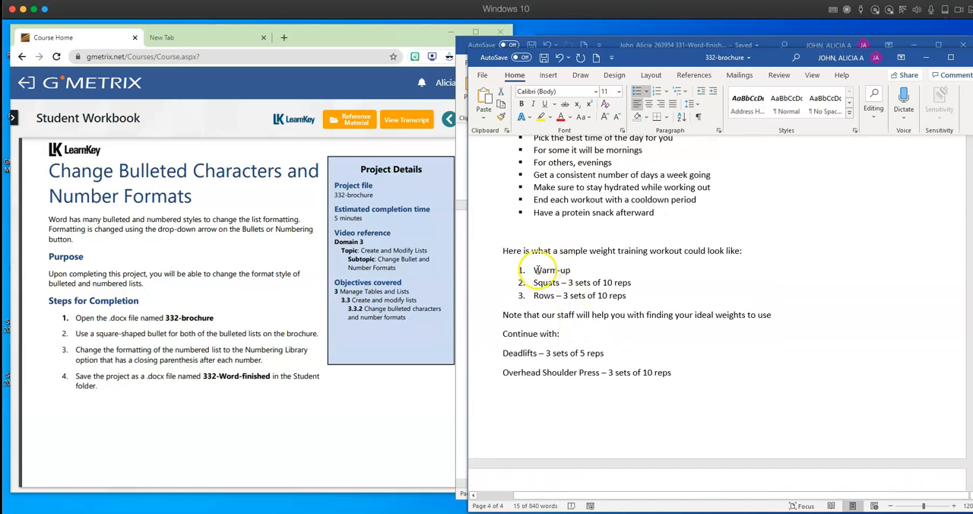
drag(553, 279, 628, 298)
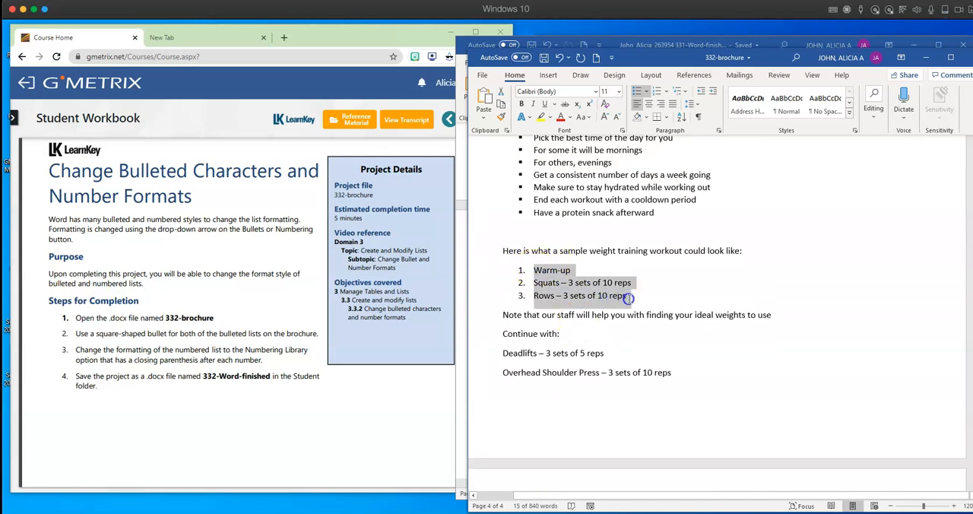
click(668, 92)
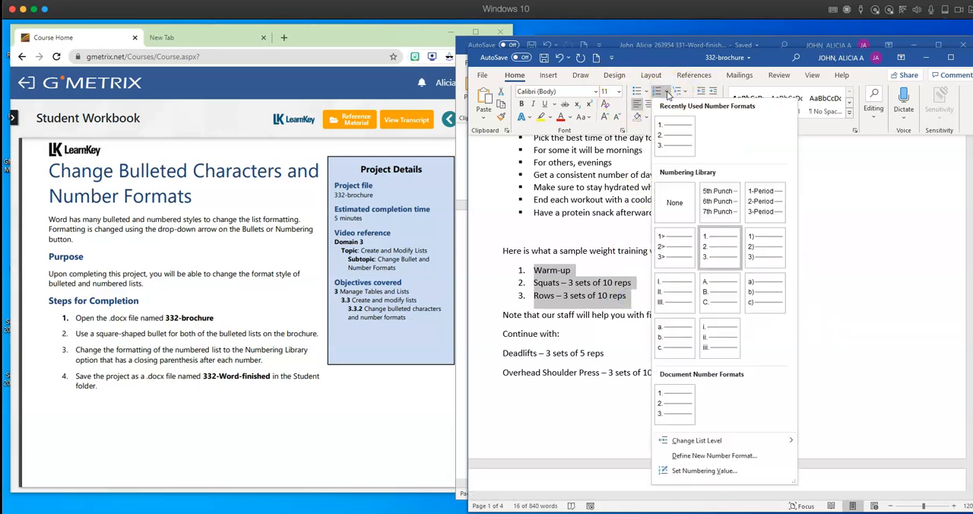
click(762, 255)
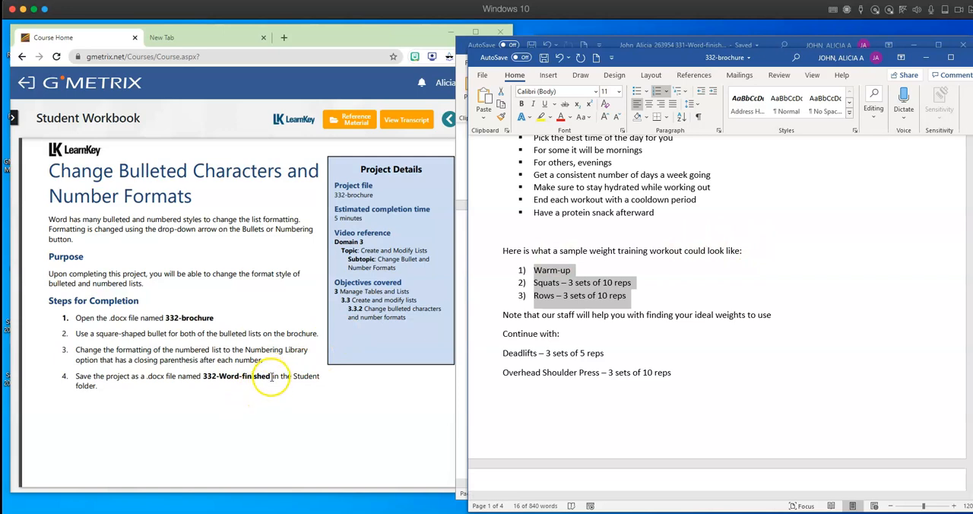
- Copy the file name "332-Word-finished" from step 4 of the workbook project
drag(270, 376, 238, 375)
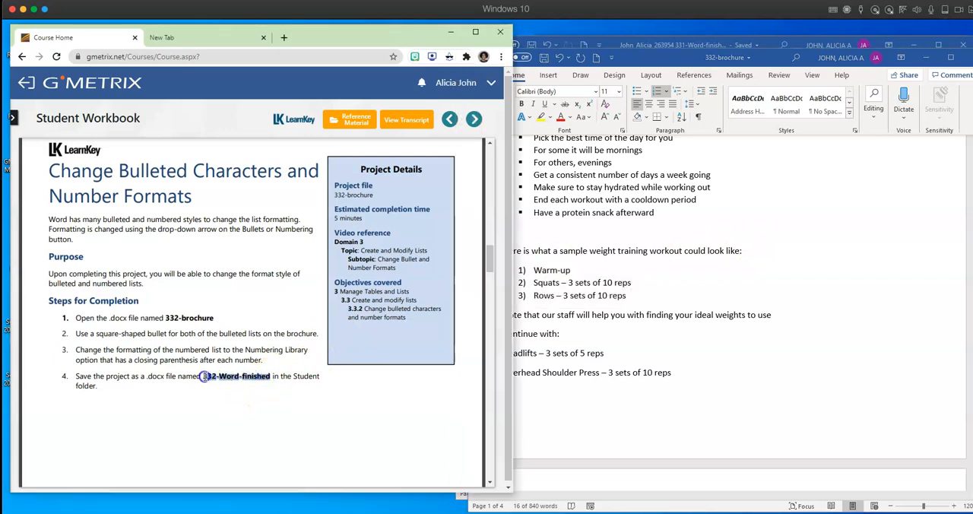
right_click(211, 379)
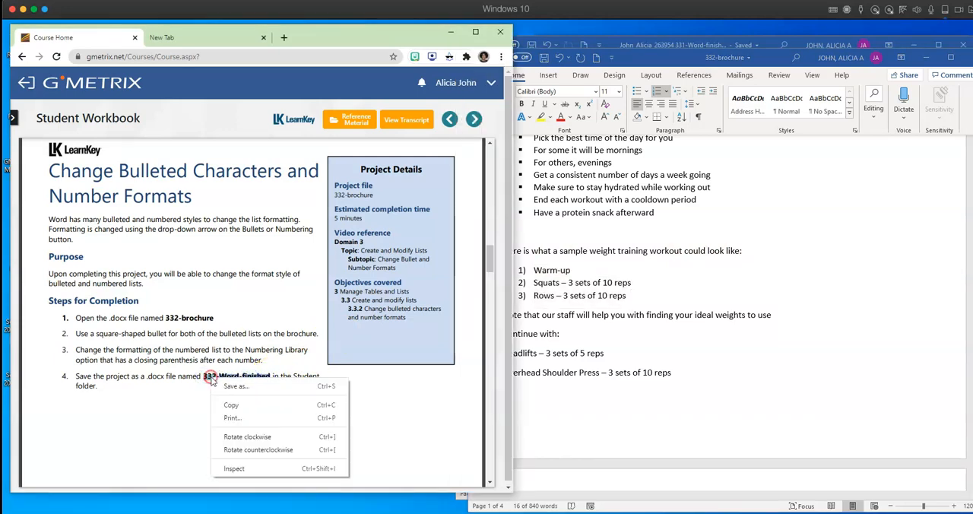
click(241, 409)
- Start saving the 332 brochure as a new file in the Desktop folder sample wkbk assignments > assignments
click(648, 420)
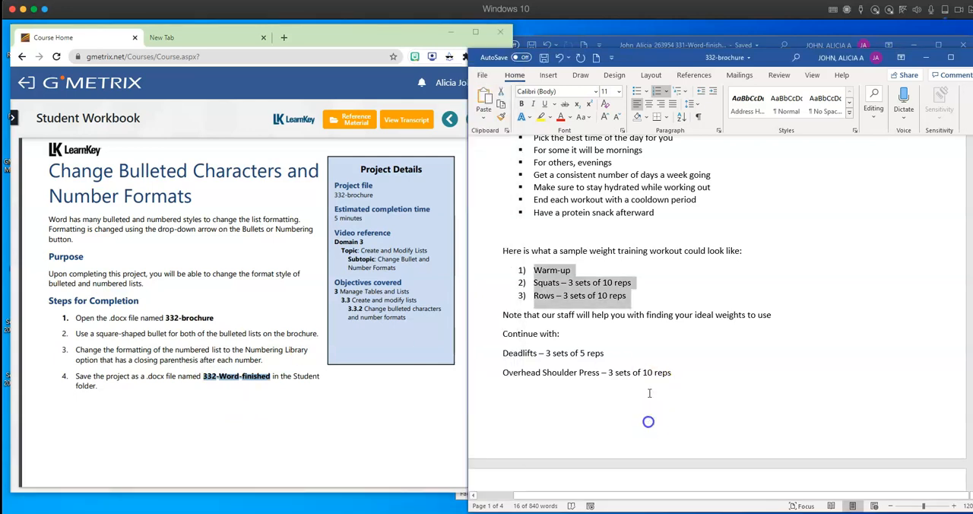
click(481, 74)
click(503, 218)
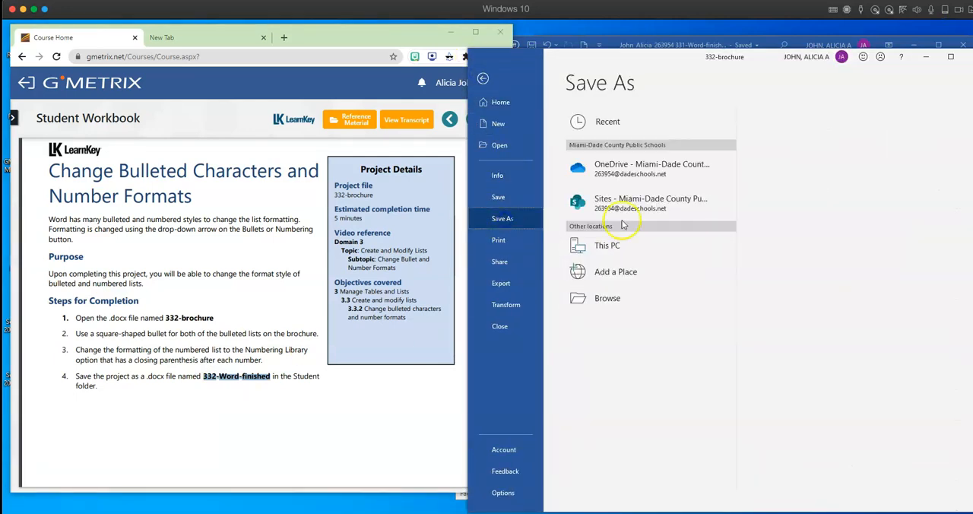
click(608, 245)
click(601, 298)
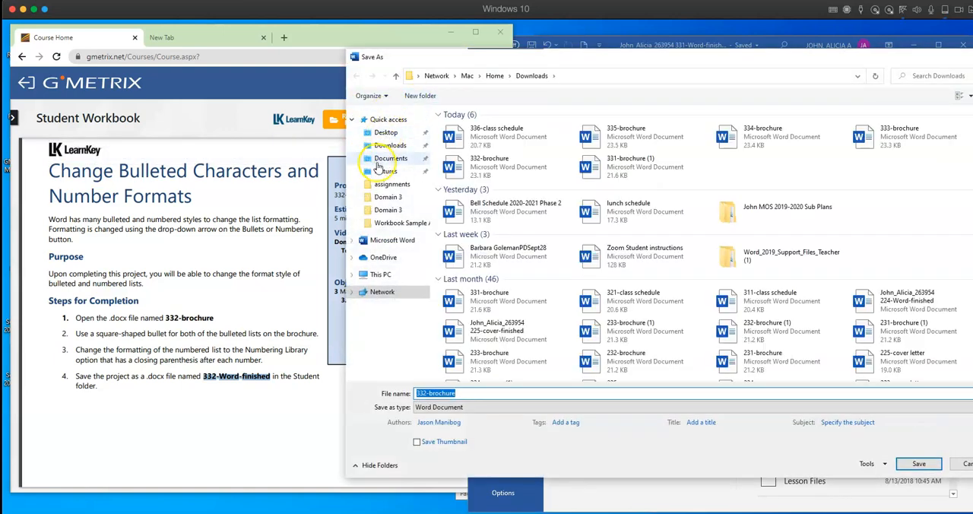
click(383, 133)
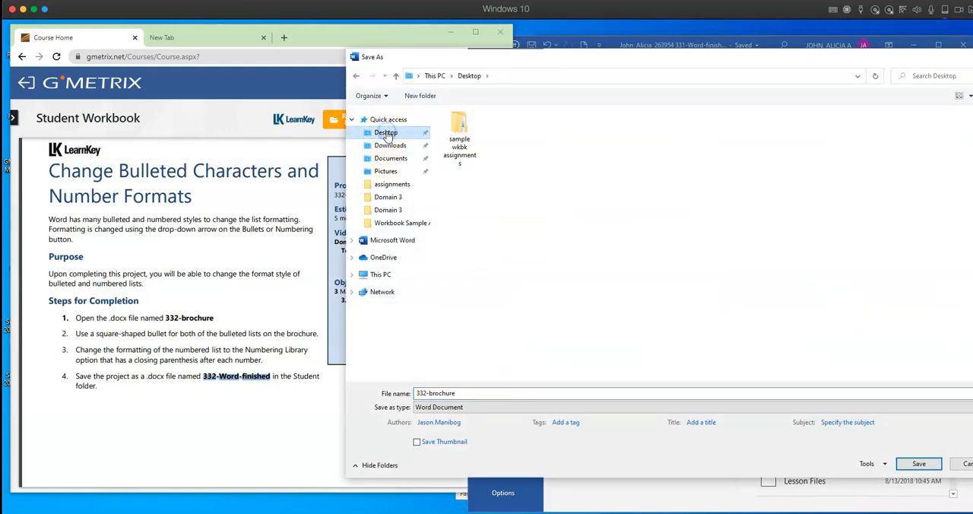
double_click(456, 131)
double_click(465, 127)
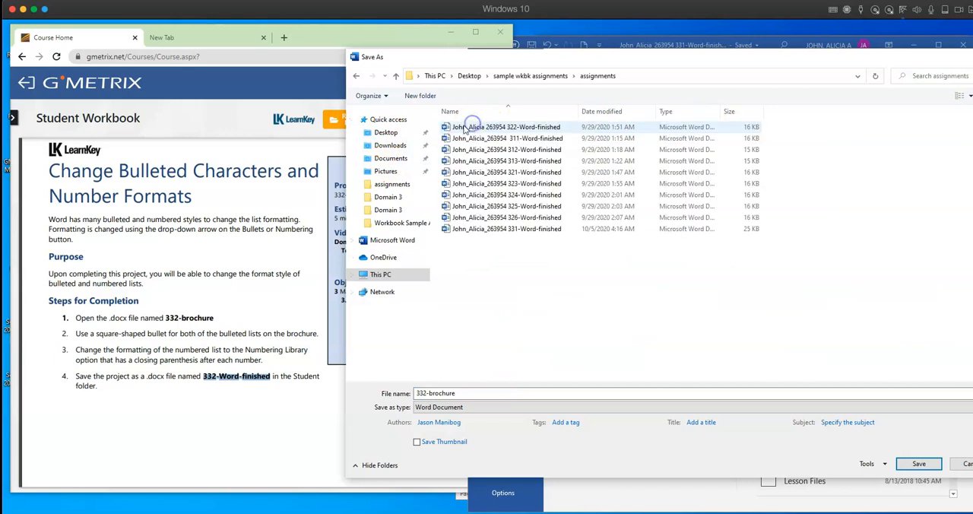
- Name the 332 file with the person's last name, first name and ID number plus the copied "332-Word-finished", and save it
double_click(460, 393)
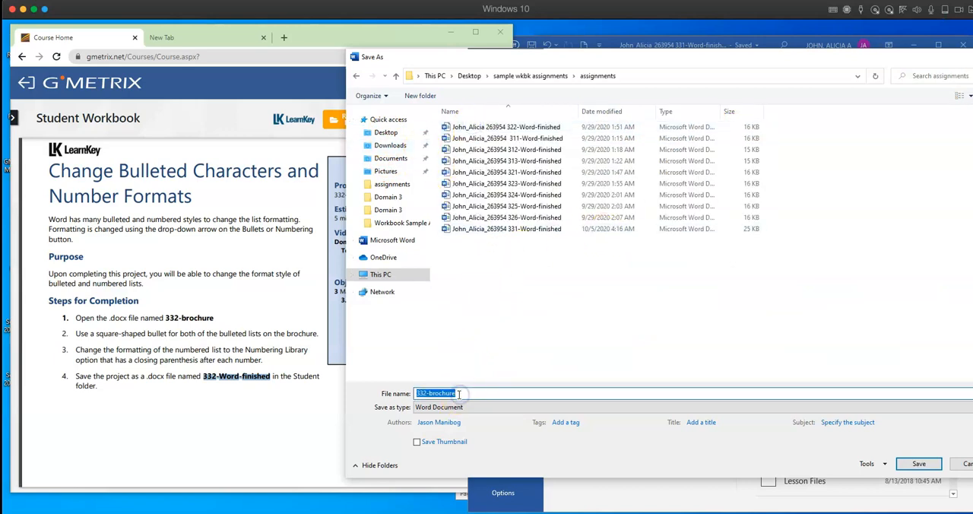
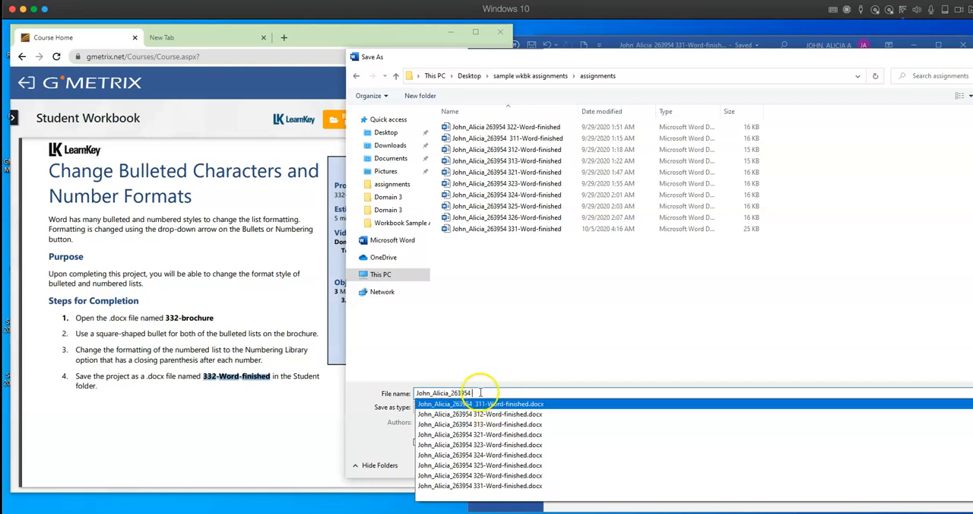
right_click(482, 392)
click(507, 291)
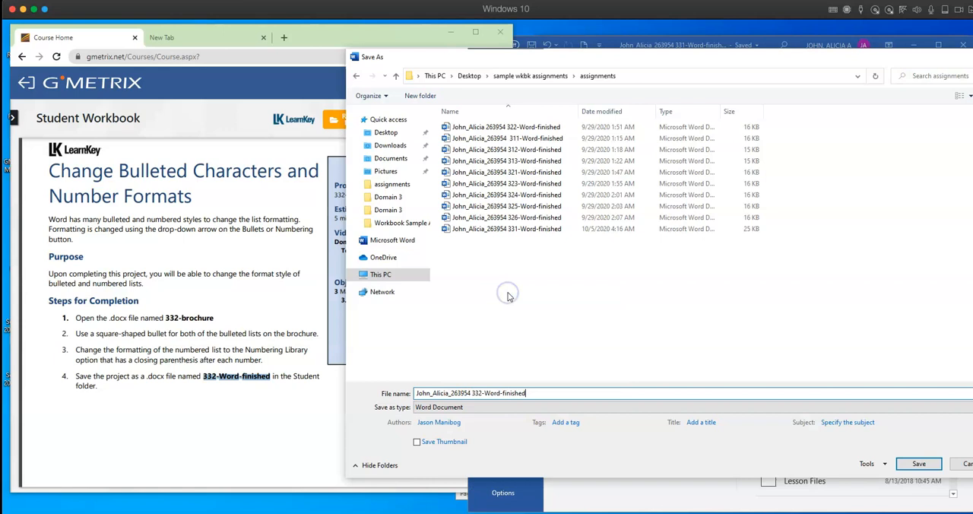
click(939, 465)
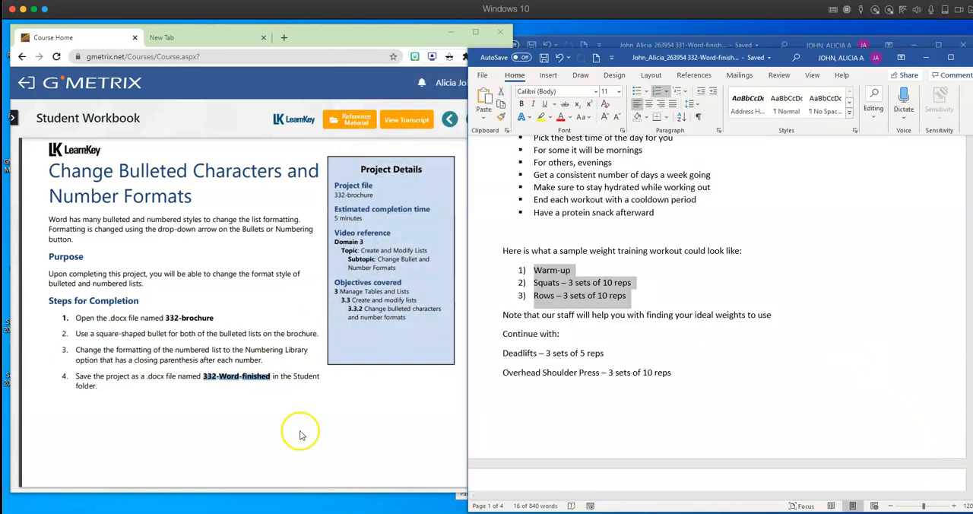
- Open the 333-brochure document from the Downloads folder and place its window beside the workbook's custom bullet project
scroll(299, 431, down, 3)
scroll(299, 431, down, 5)
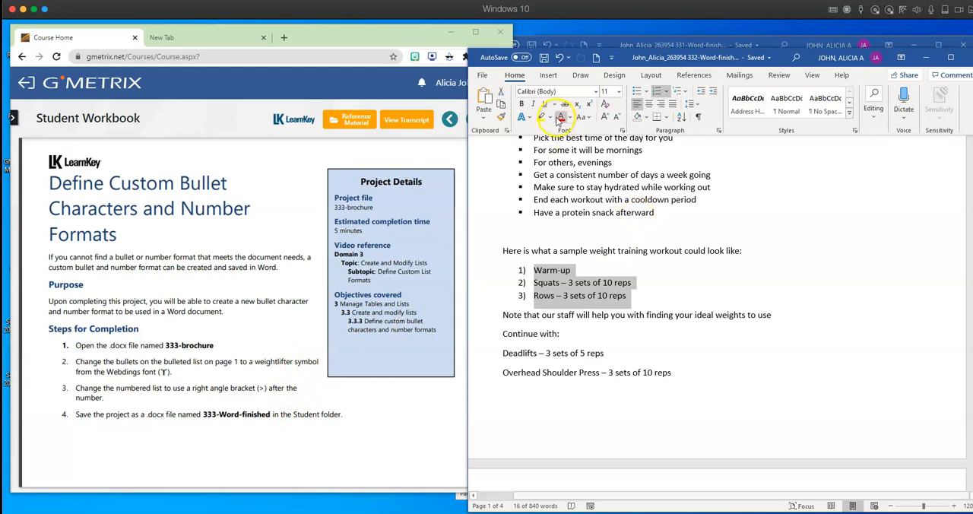
click(481, 75)
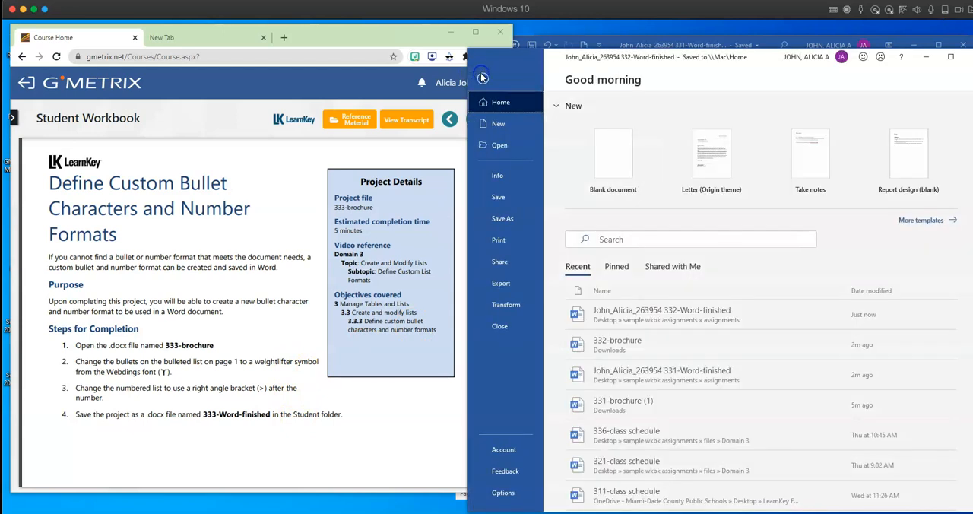
click(504, 145)
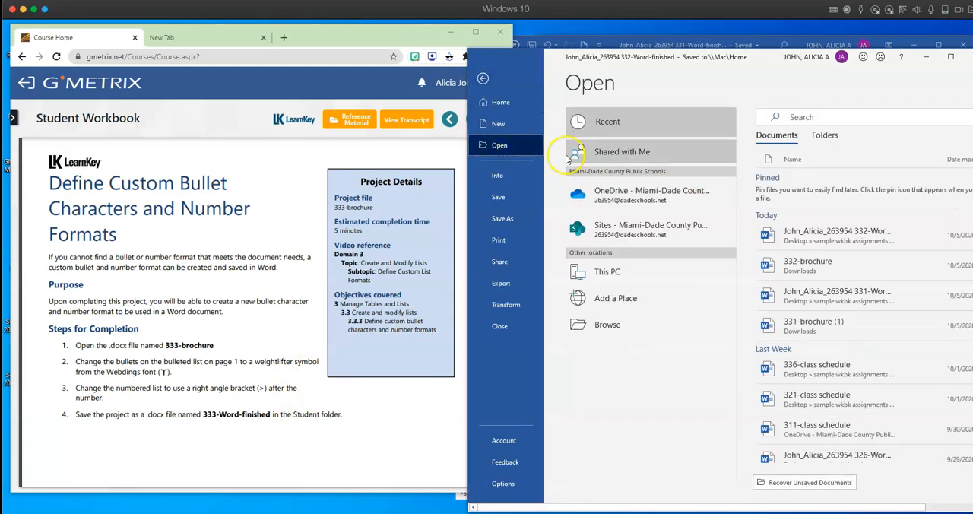
click(601, 324)
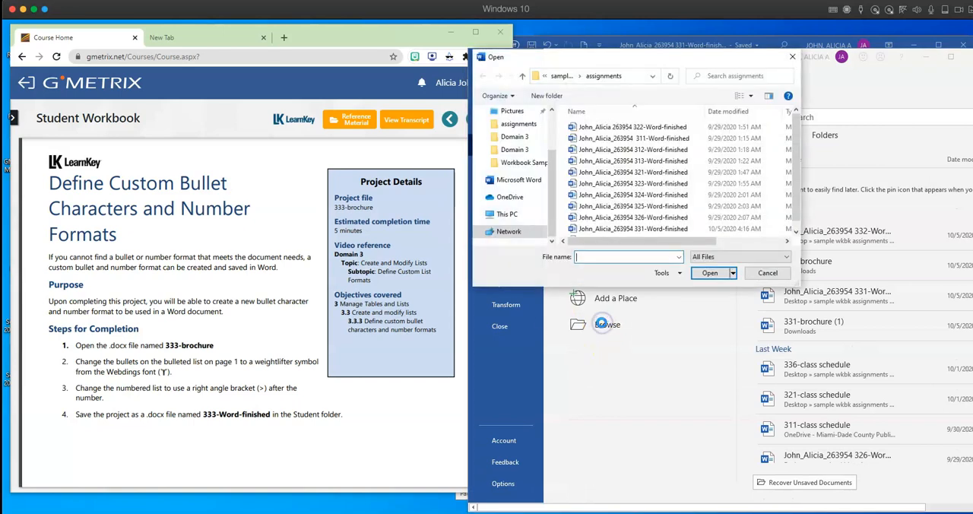
scroll(515, 129, up, 2)
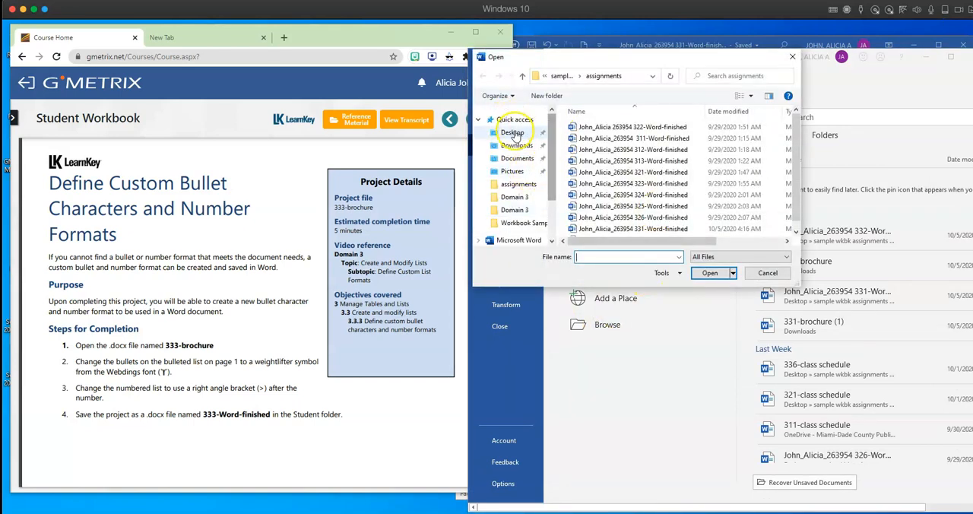
click(517, 146)
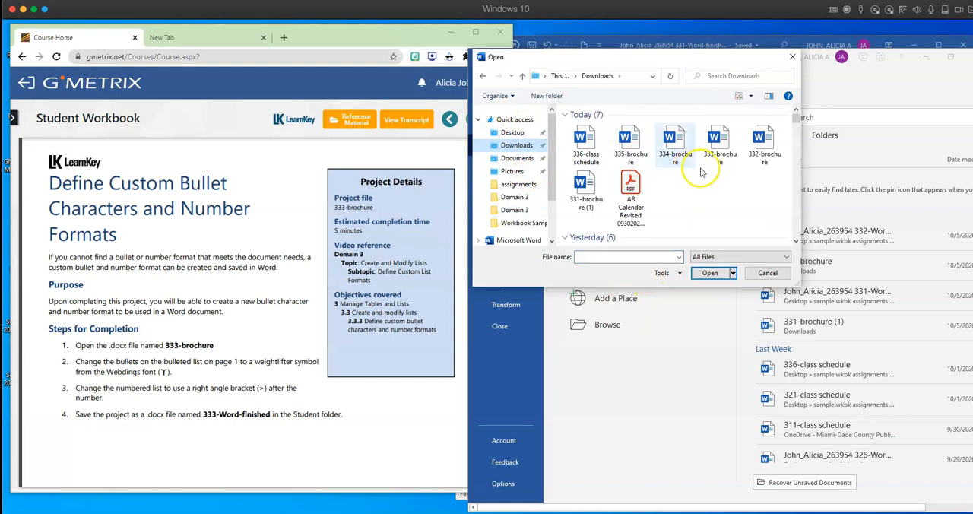
click(722, 142)
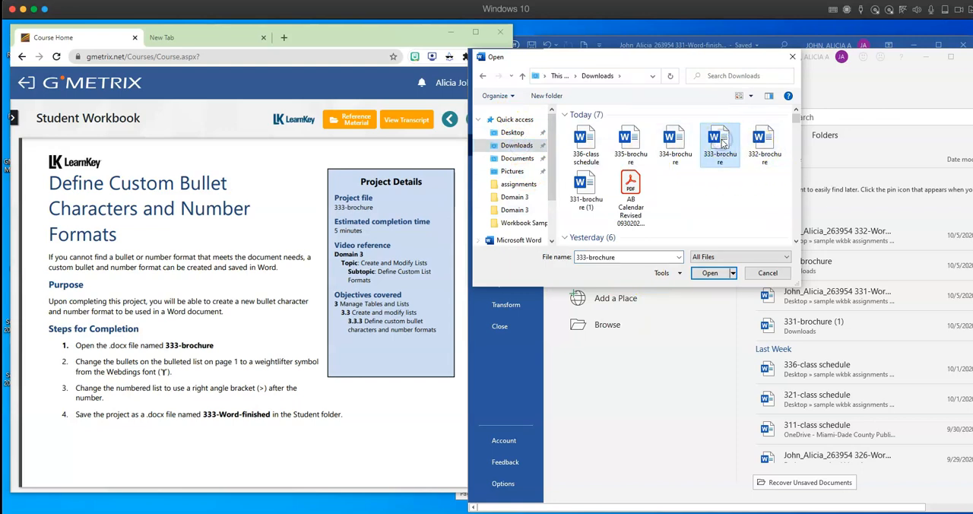
double_click(722, 142)
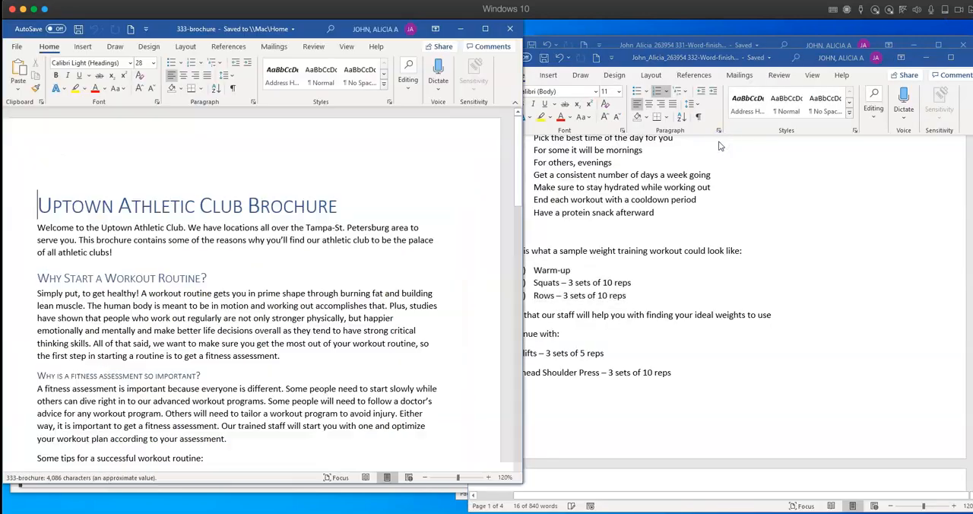
drag(314, 34, 751, 49)
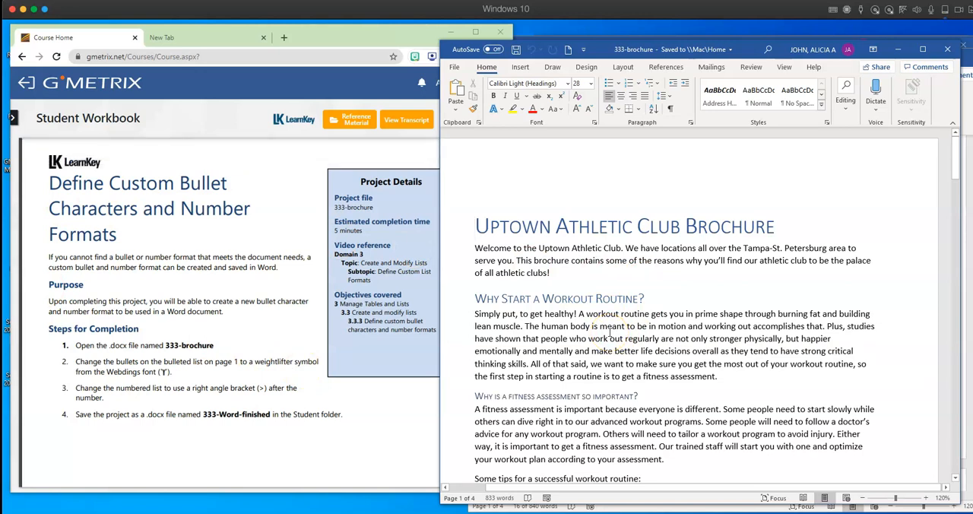
- Start defining a new symbol bullet for the whole list of tips for a successful workout routine
scroll(610, 332, down, 3)
scroll(610, 332, down, 3)
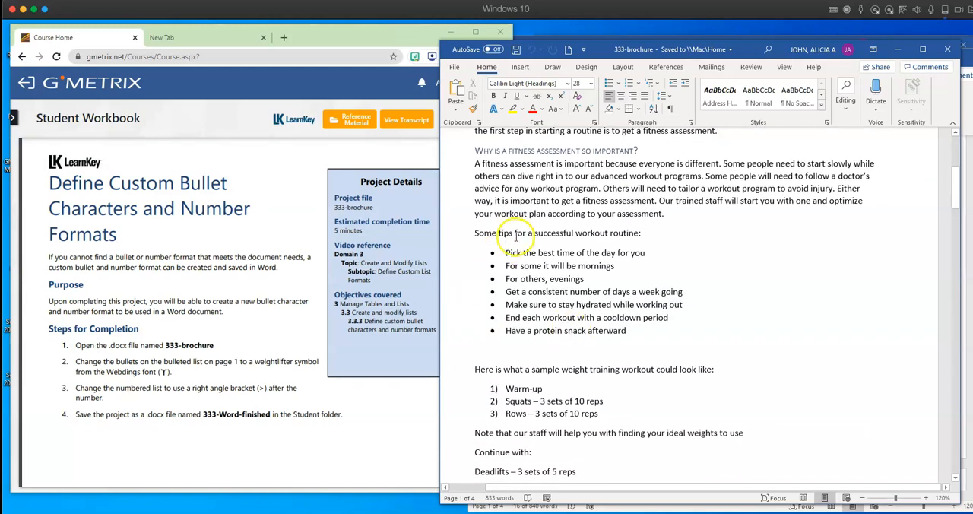
drag(506, 253, 637, 325)
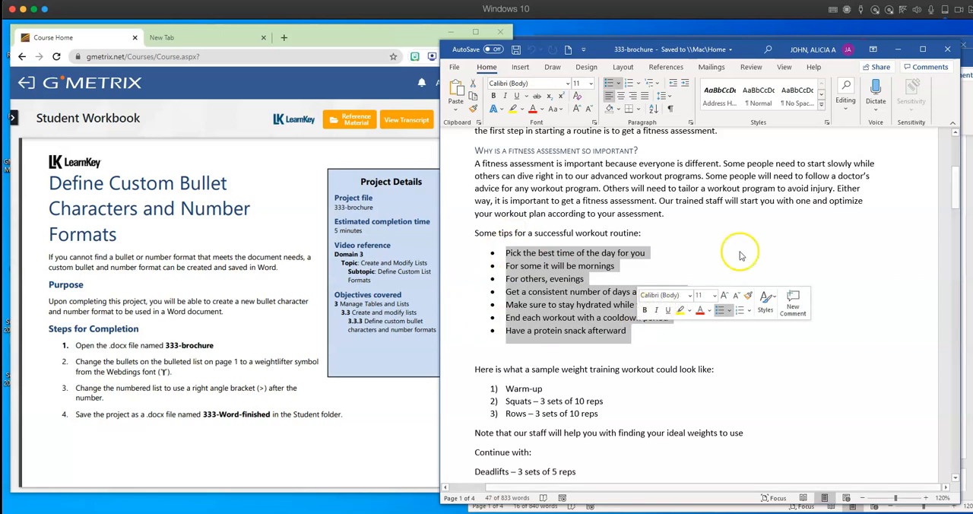
click(619, 85)
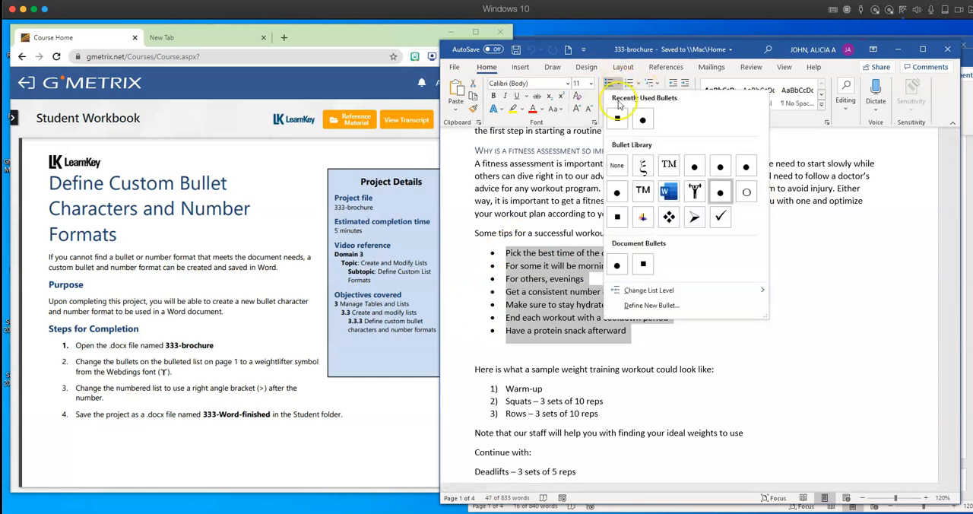
click(640, 306)
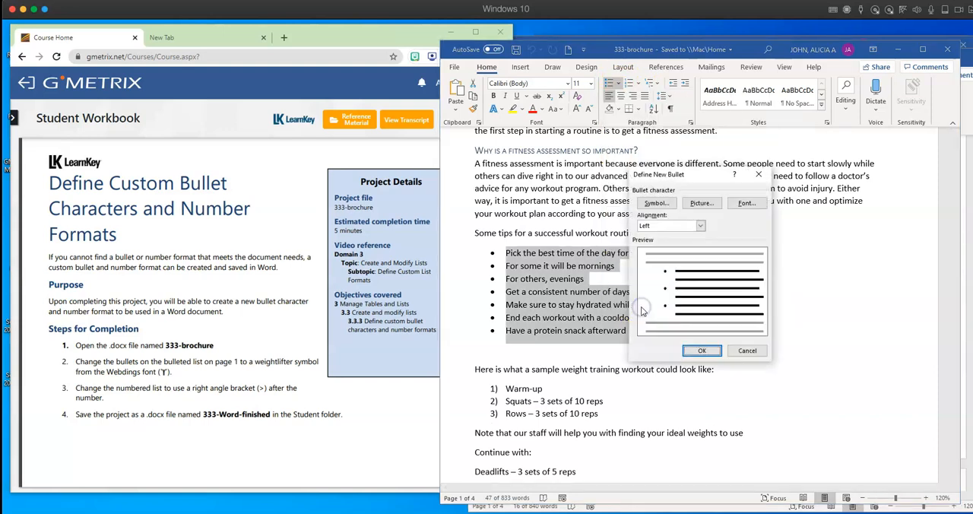
click(658, 203)
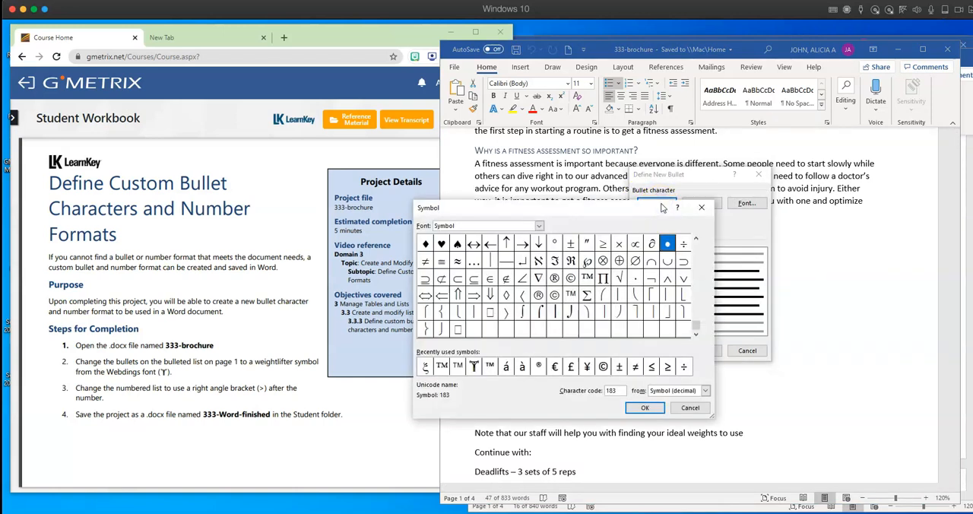
- Set the font for the new bullet's symbol to Webdings
click(538, 225)
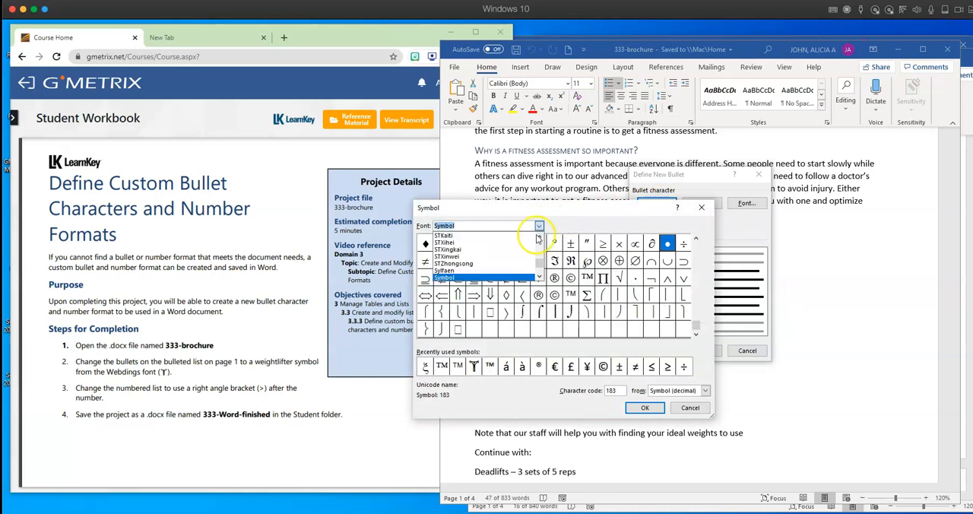
click(539, 262)
drag(538, 263, 539, 258)
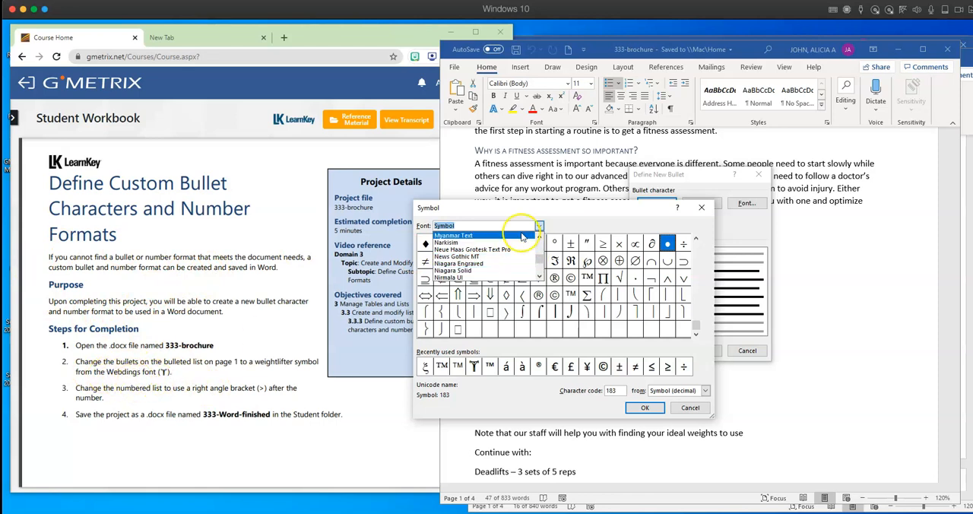
drag(539, 258, 539, 264)
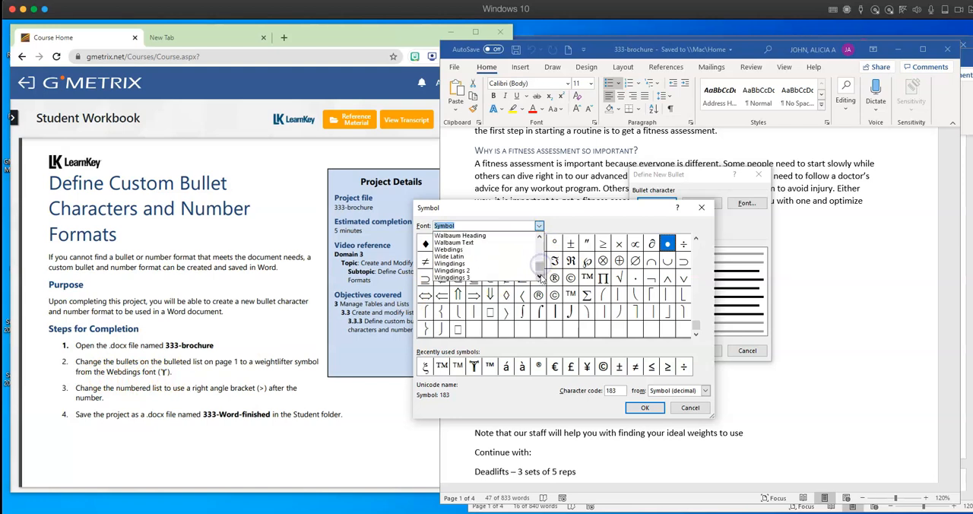
click(455, 249)
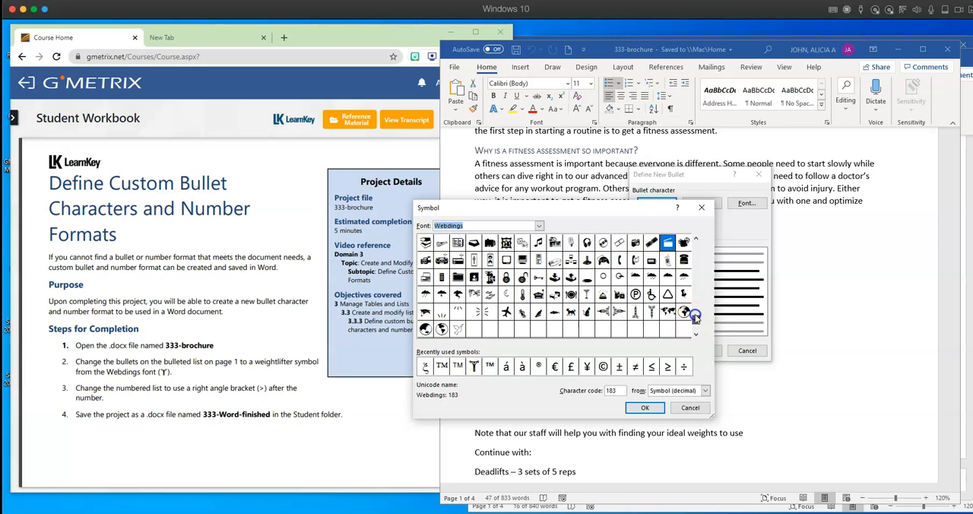
- Choose the Webdings weightlifter symbol, character code 134, as the new bullet and apply it to the workout tips list
click(694, 242)
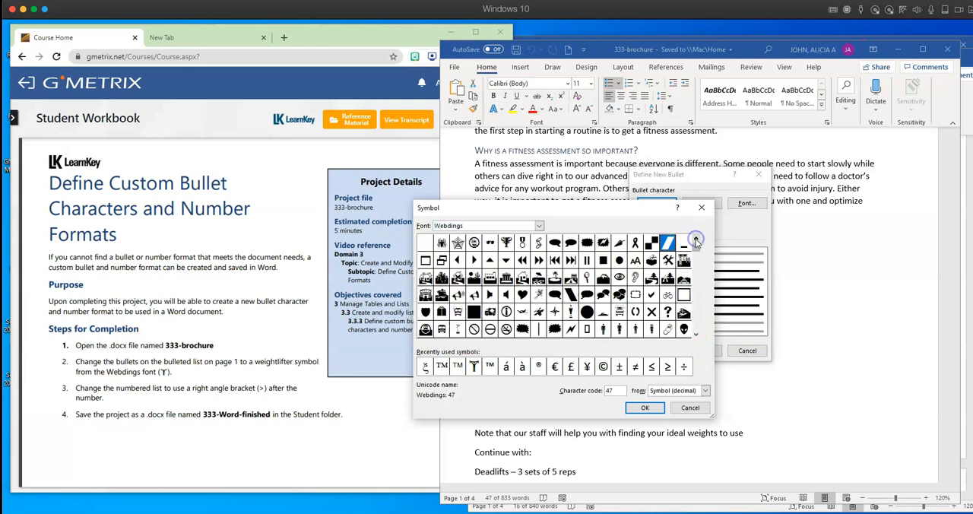
click(695, 336)
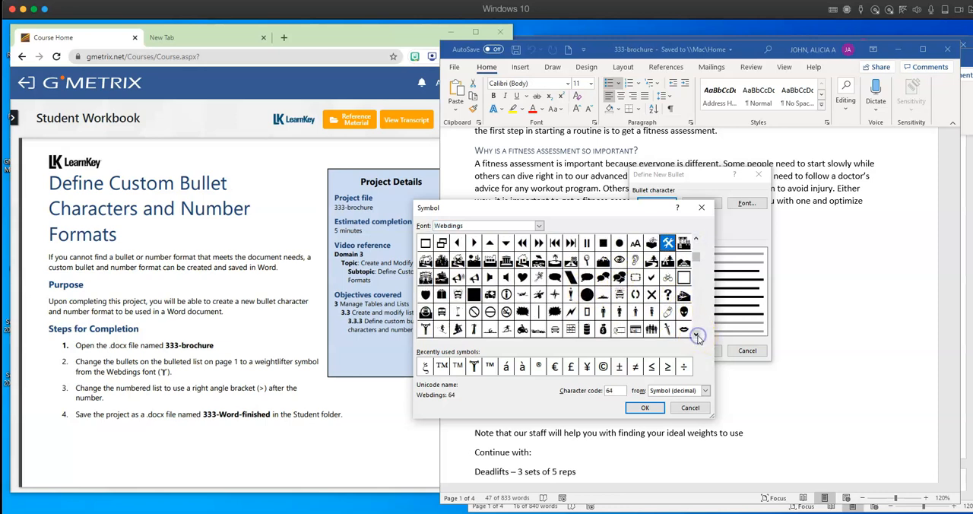
click(425, 330)
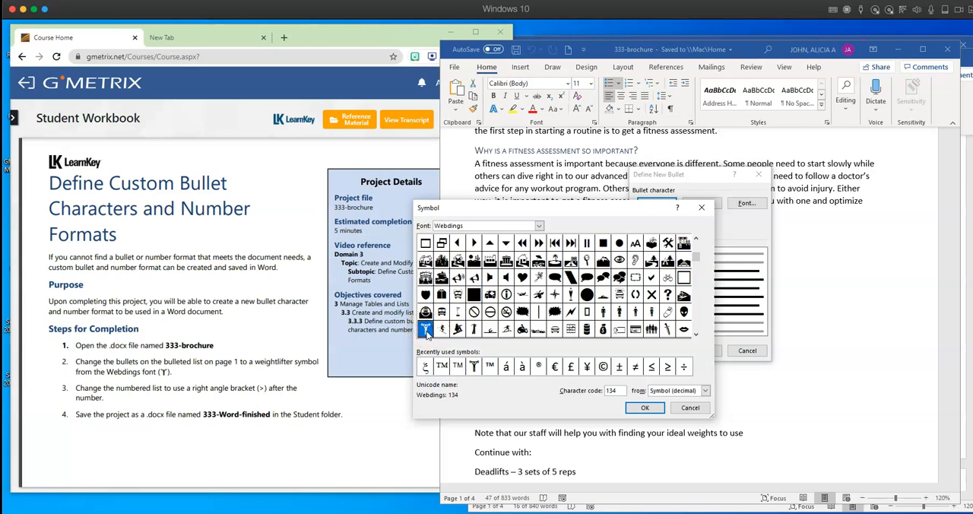
click(645, 408)
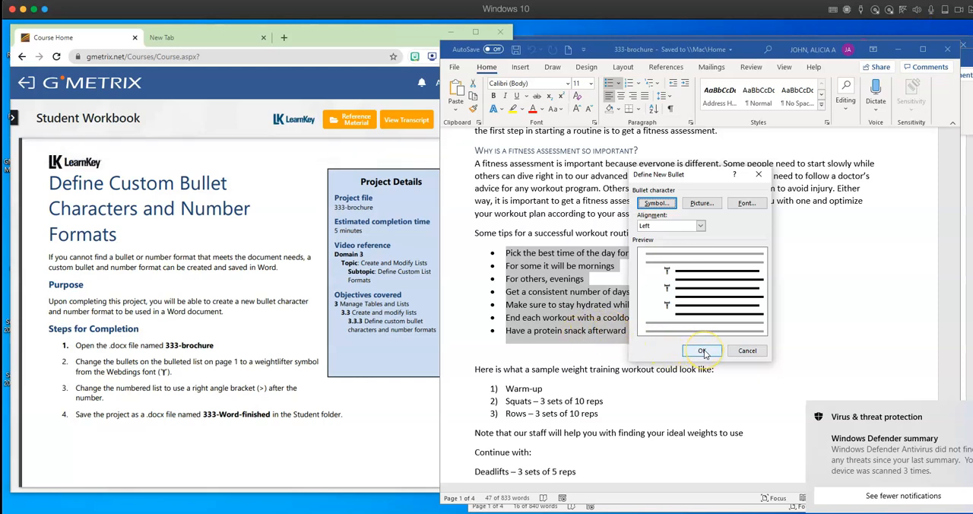
click(702, 350)
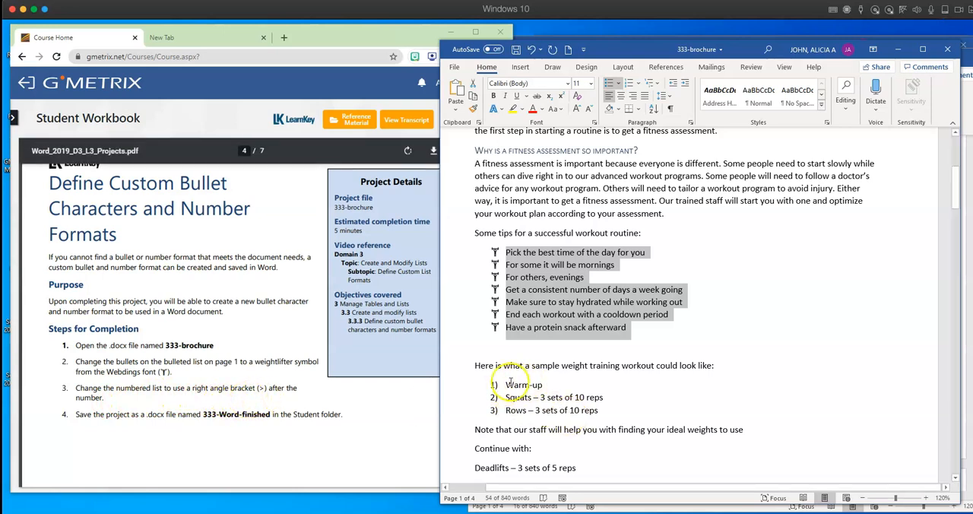
- Define a new number format with a right angle bracket (1>) for the three-item sample weight training workout list
drag(505, 385, 590, 408)
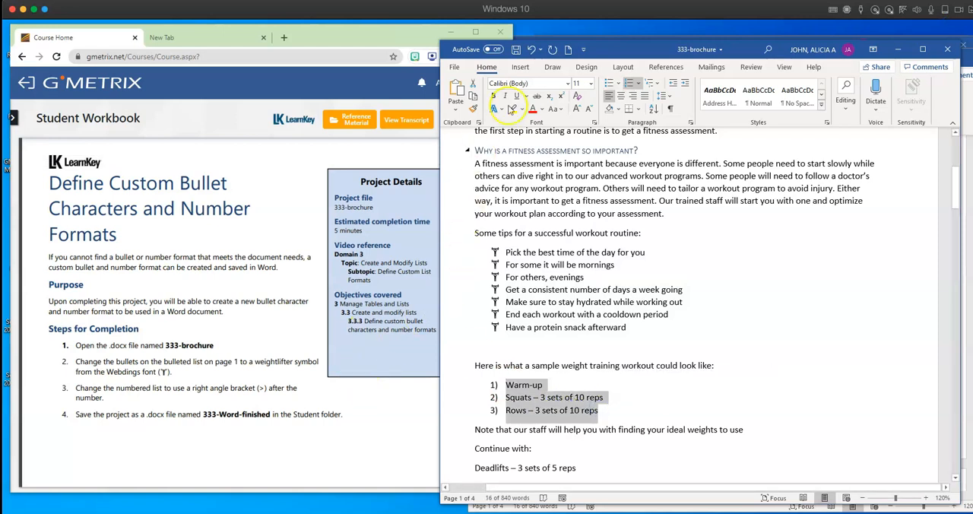
click(639, 85)
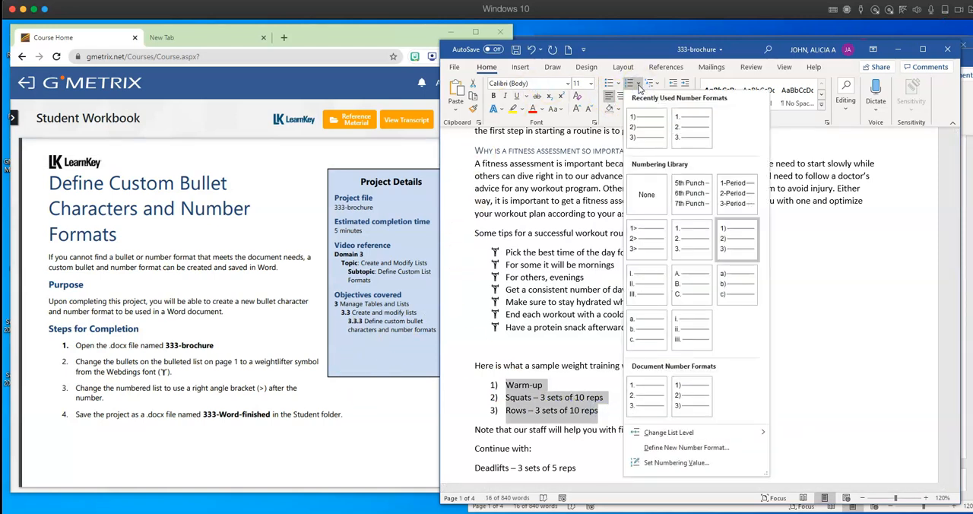
click(673, 451)
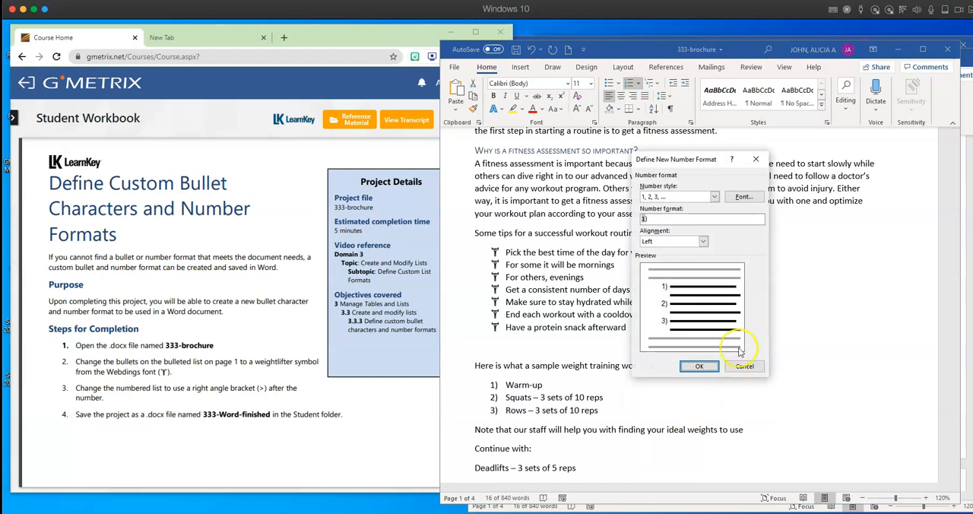
click(663, 220)
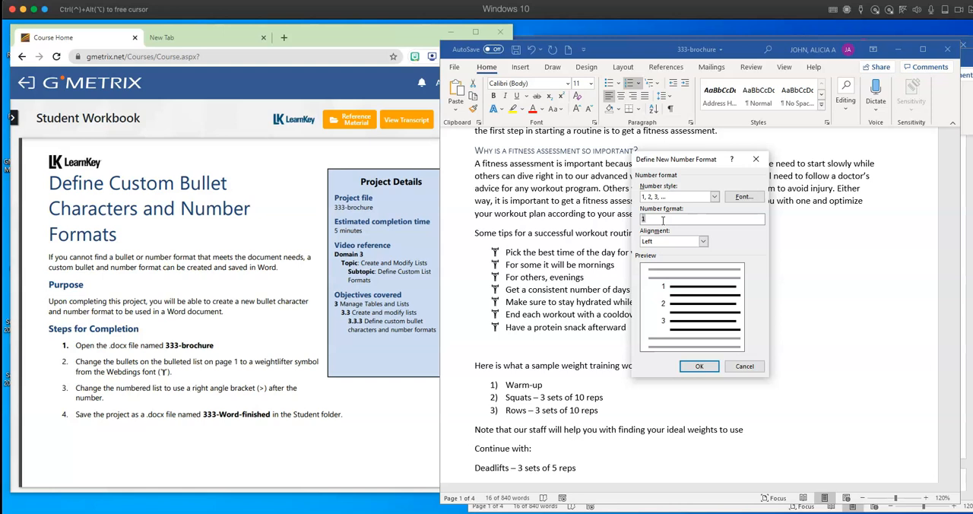
text(>)
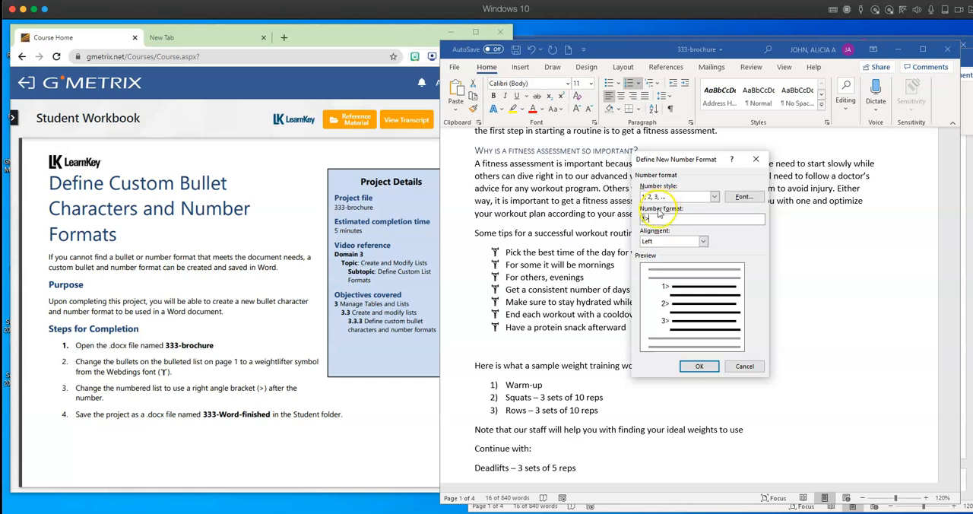
click(699, 366)
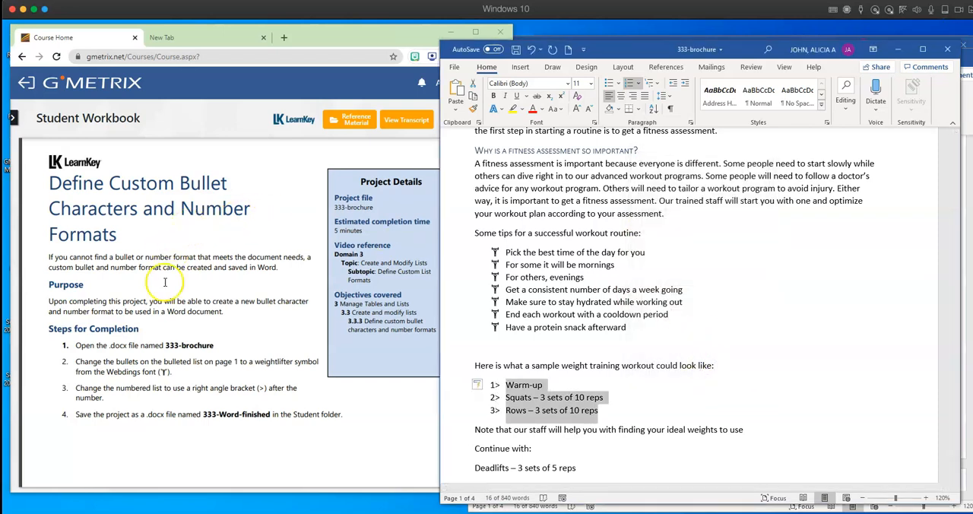
- Copy the file name "333-Word-finished" from step 4 of the workbook project
drag(270, 414, 205, 415)
right_click(207, 416)
click(226, 439)
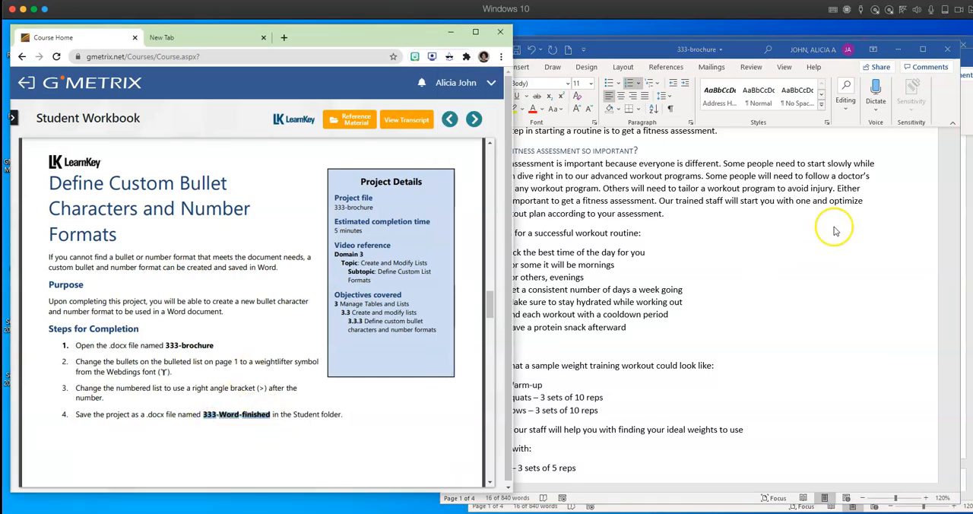
- Start saving the 333 brochure as a new file in the Desktop folder sample wkbk assignments > assignments
click(815, 277)
click(452, 70)
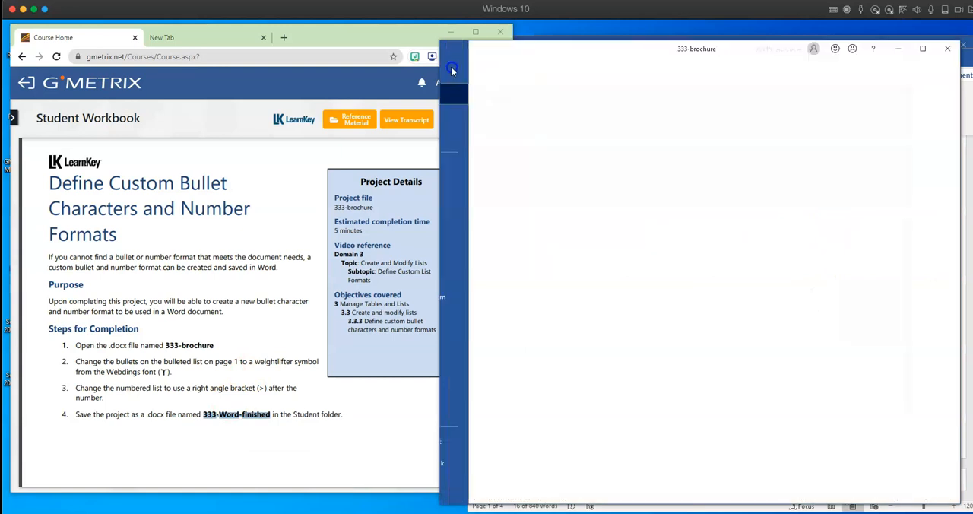
click(474, 211)
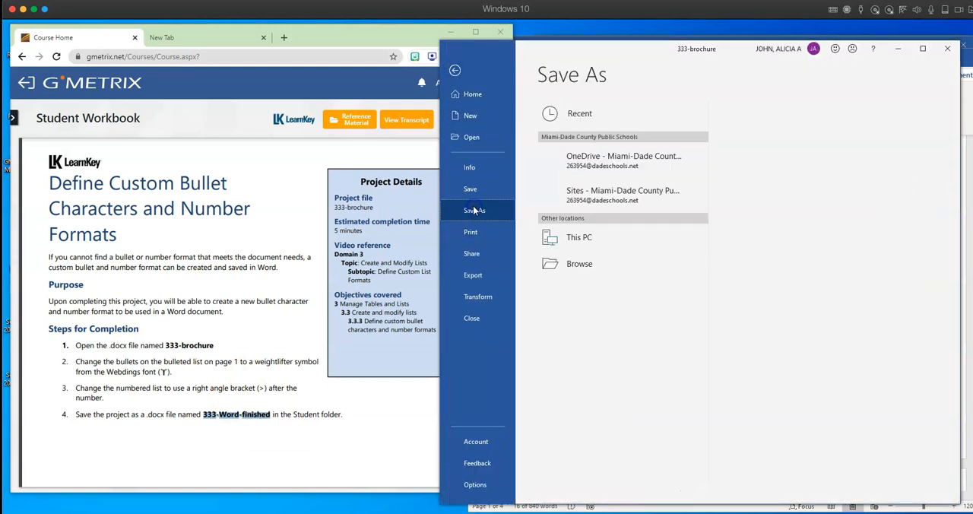
click(571, 291)
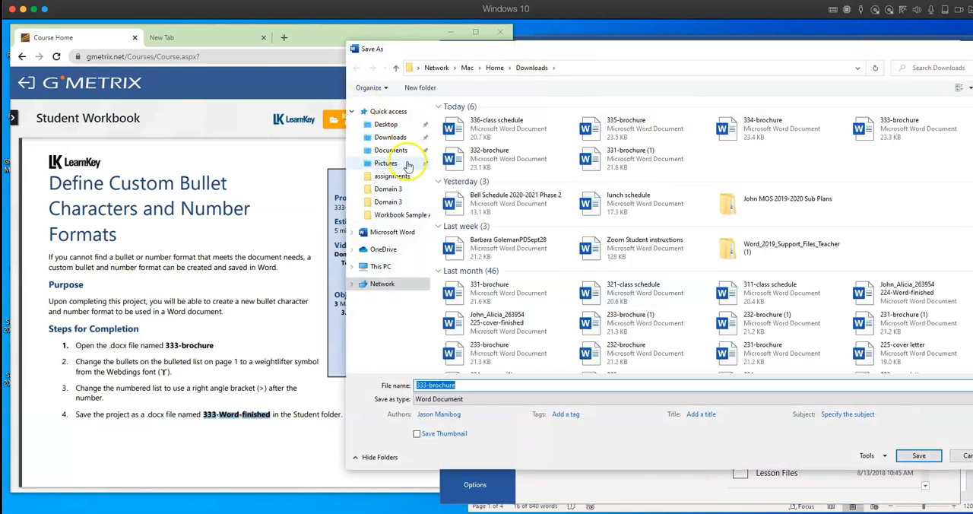
click(402, 126)
double_click(460, 114)
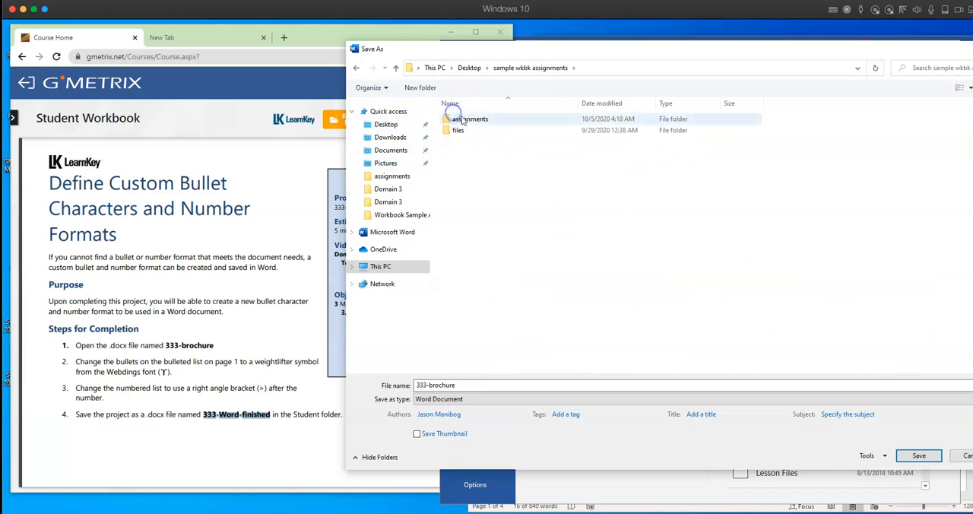
double_click(464, 120)
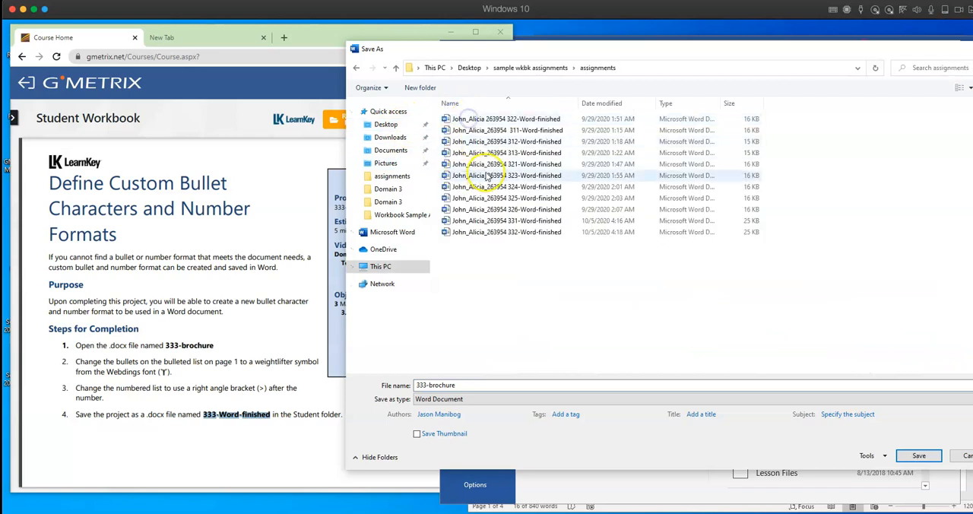
- Save the brochure under the student's name and ID number followed by "333-Word-finished"
drag(414, 385, 462, 385)
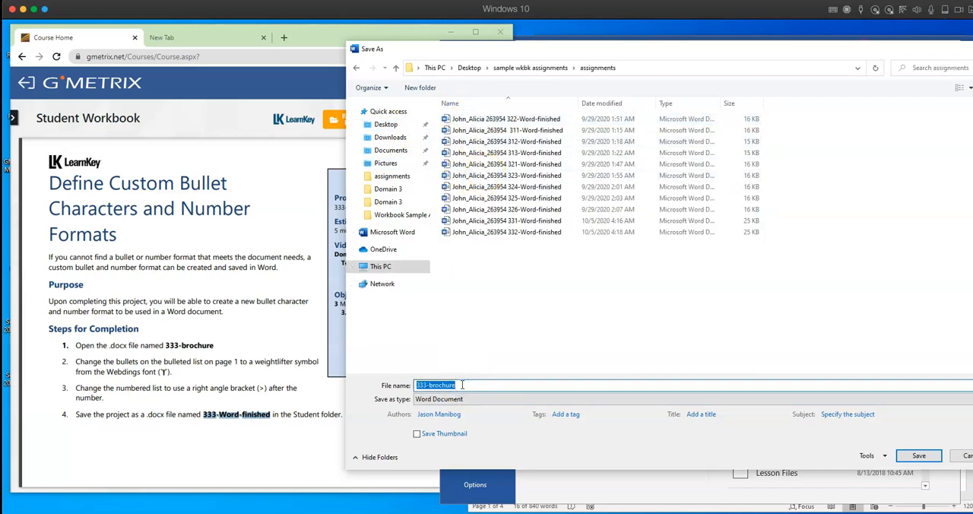
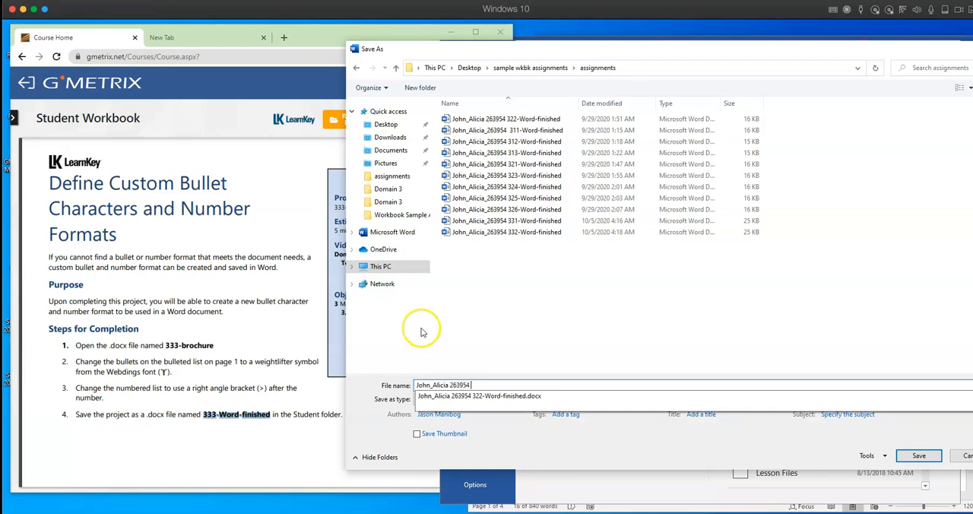
right_click(486, 384)
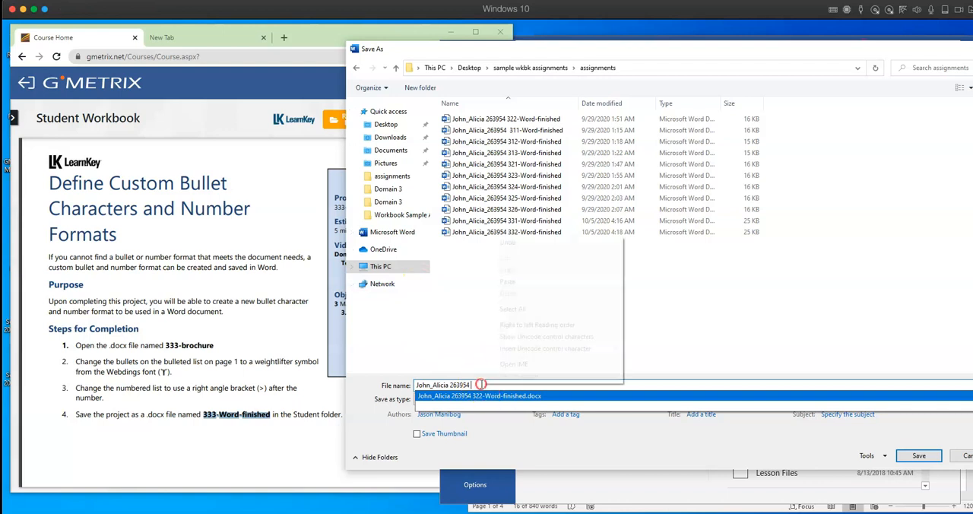
click(507, 281)
click(921, 455)
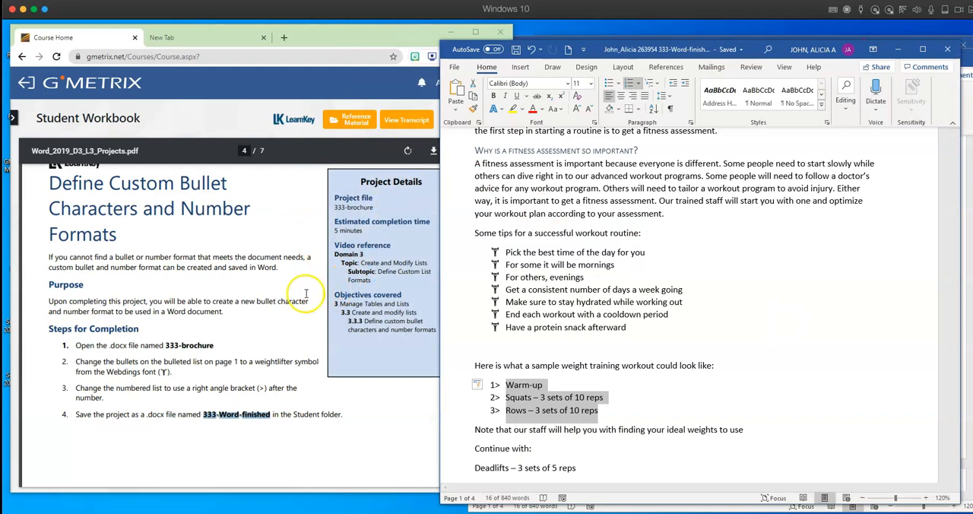
- Advance the workbook to the Increase and Decrease List Levels project and open 334-brochure from the Downloads folder
scroll(296, 289, down, 3)
scroll(295, 289, down, 10)
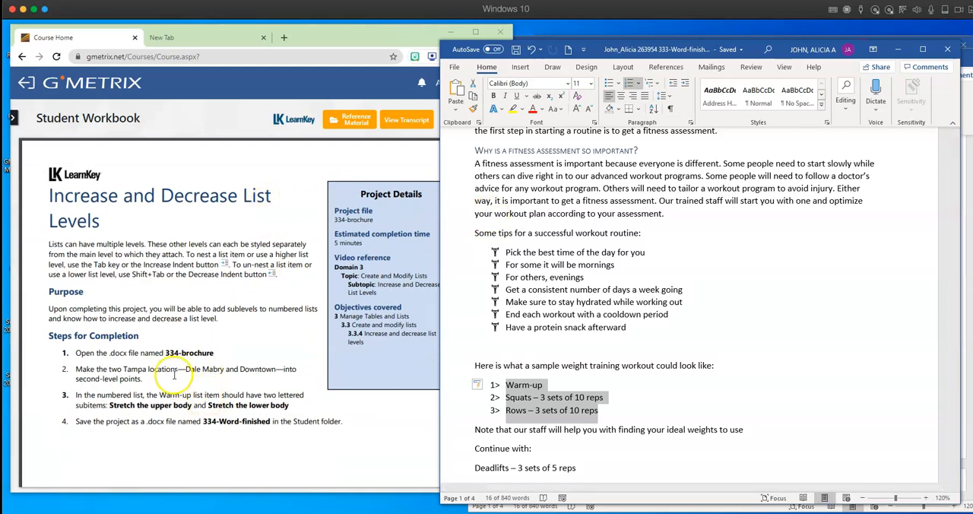
click(455, 67)
click(472, 137)
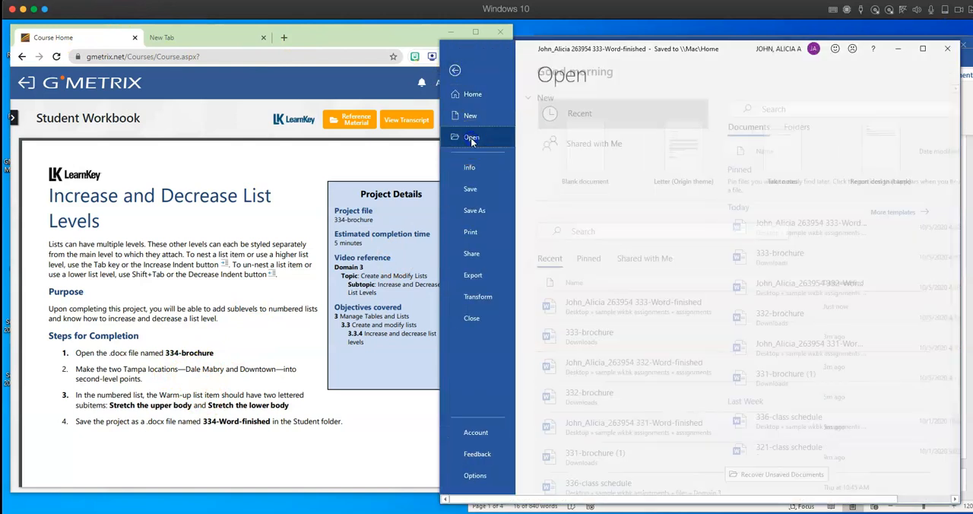
click(579, 318)
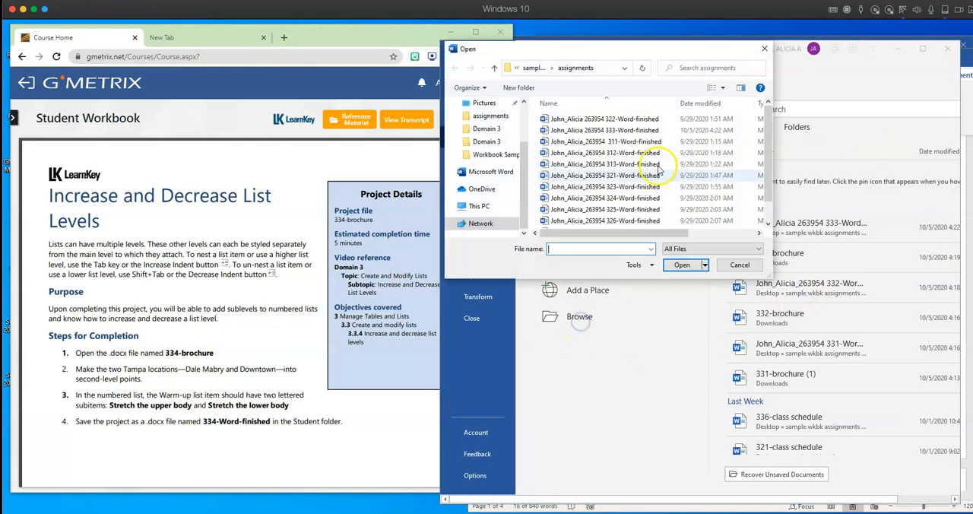
scroll(486, 137, up, 2)
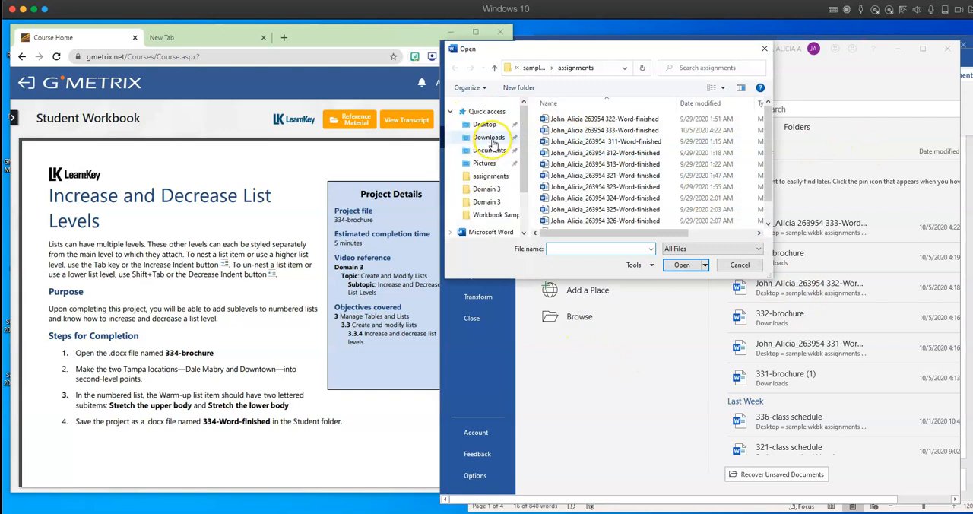
click(502, 140)
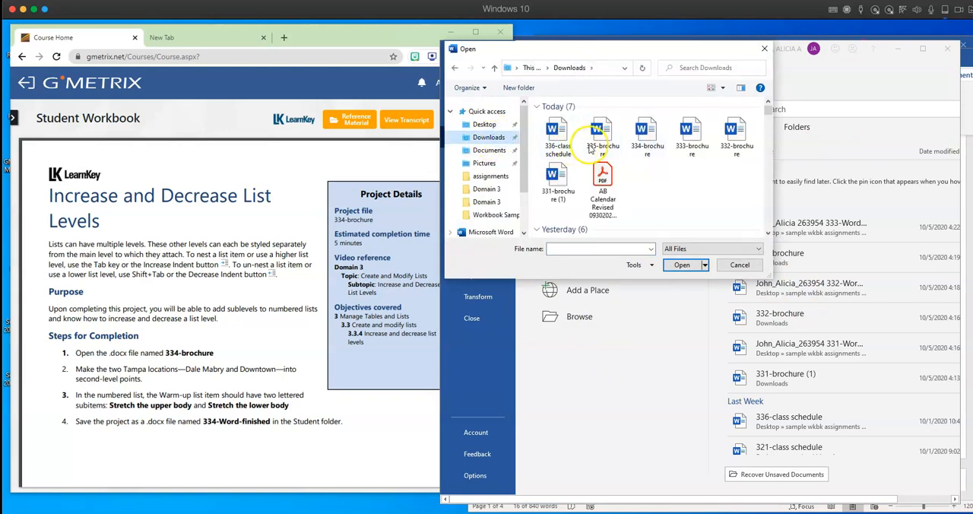
double_click(646, 137)
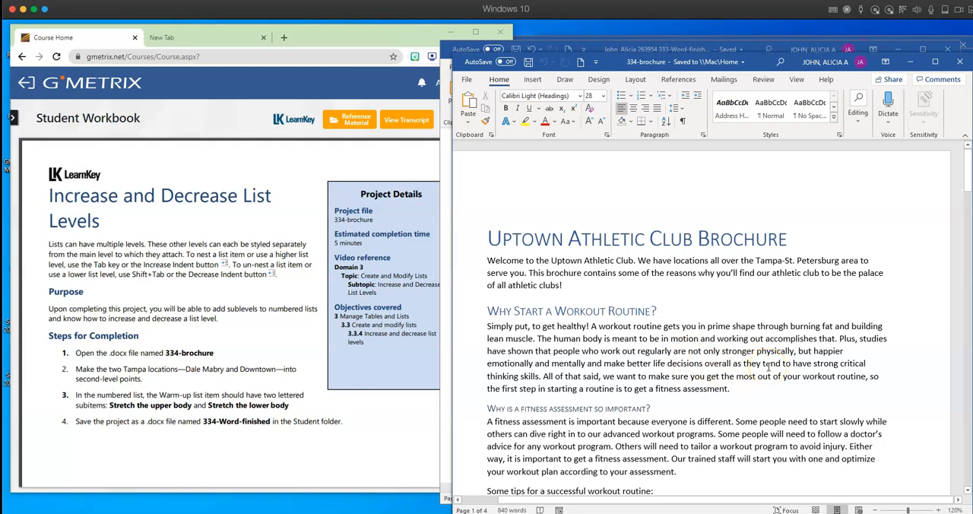
- Indent the Dale Mabry and Downtown bullets one level under Tampa in the Locations list, and reverse the indent
scroll(767, 366, down, 3)
scroll(767, 366, down, 5)
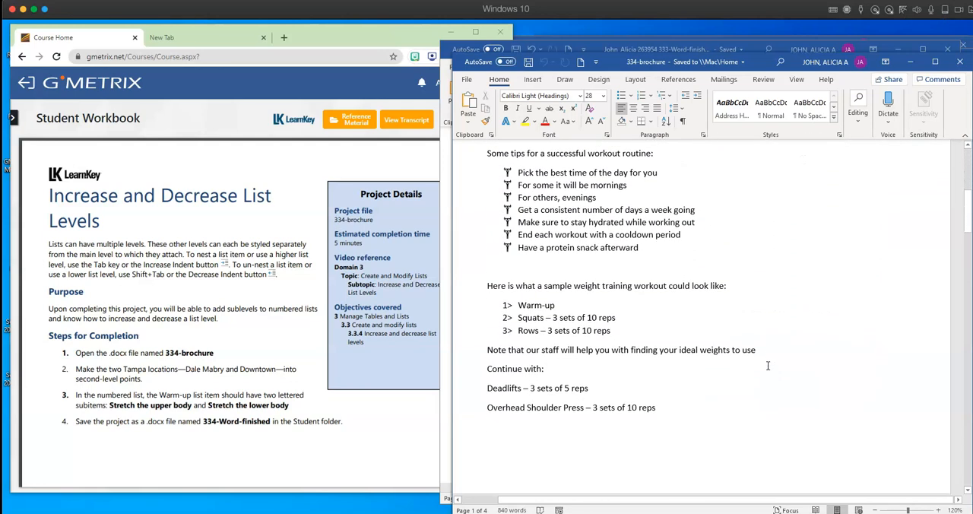
scroll(767, 366, down, 1)
scroll(768, 366, down, 15)
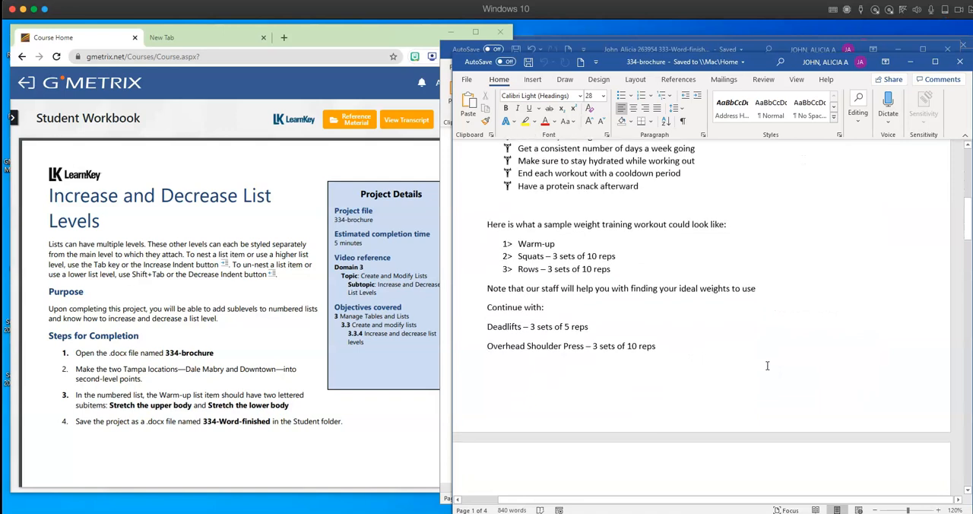
scroll(768, 367, down, 15)
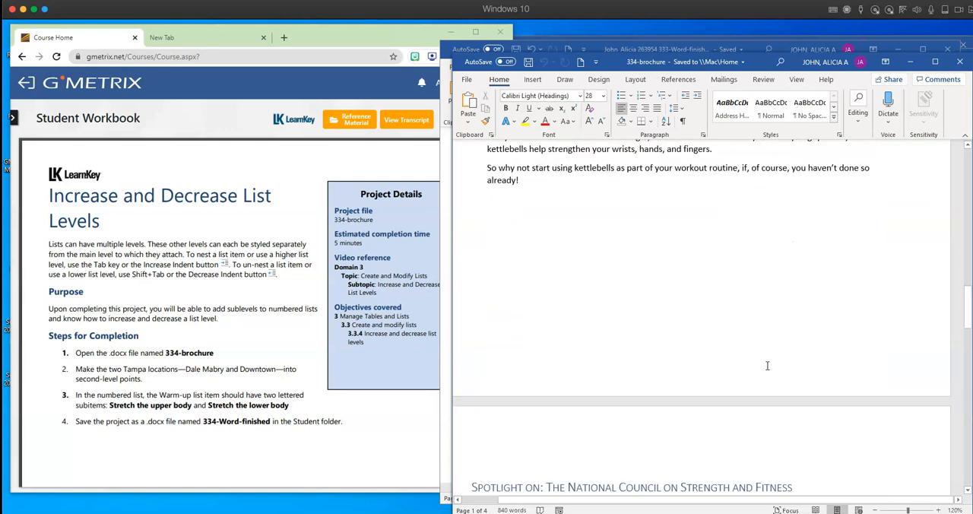
scroll(766, 365, down, 5)
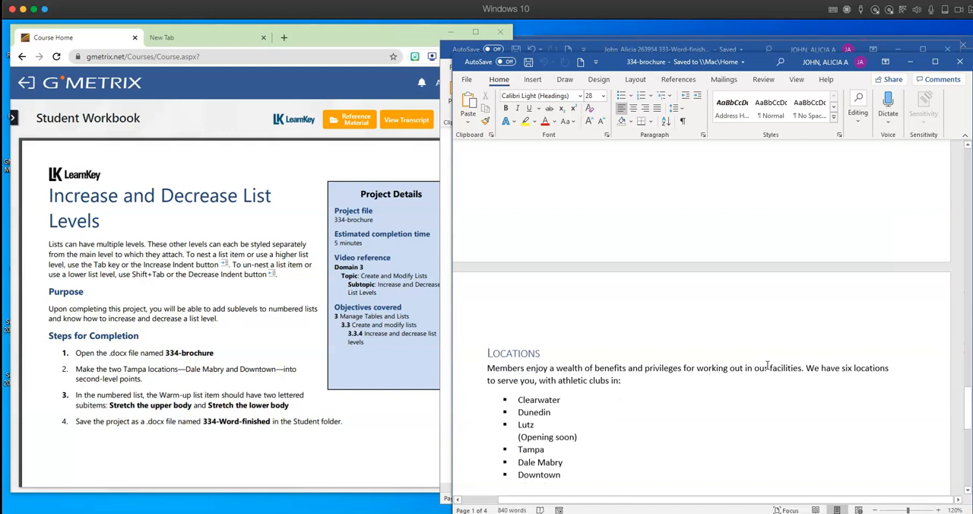
click(526, 247)
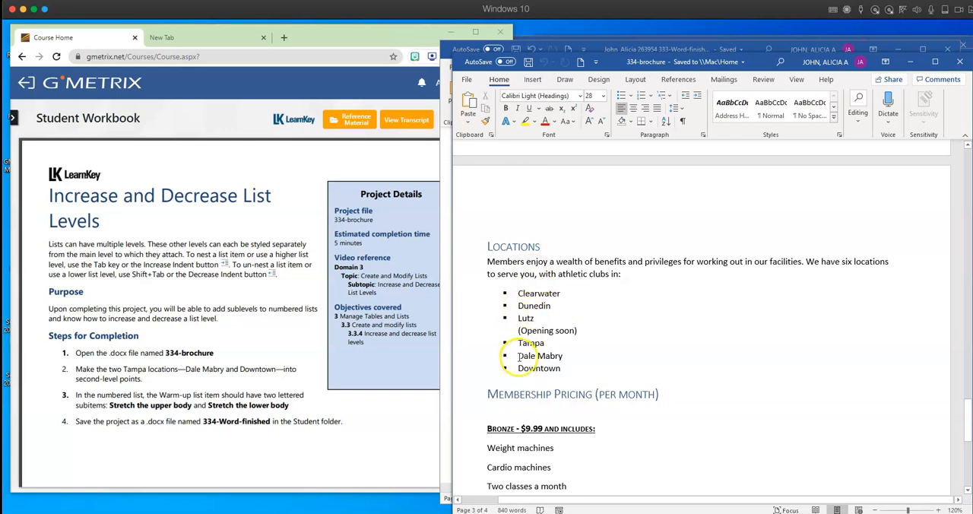
drag(518, 355, 565, 368)
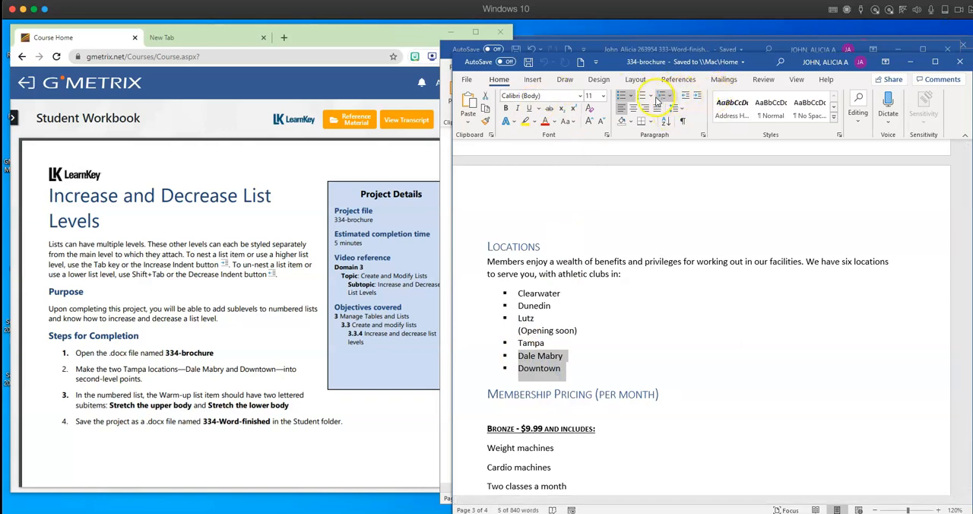
click(697, 101)
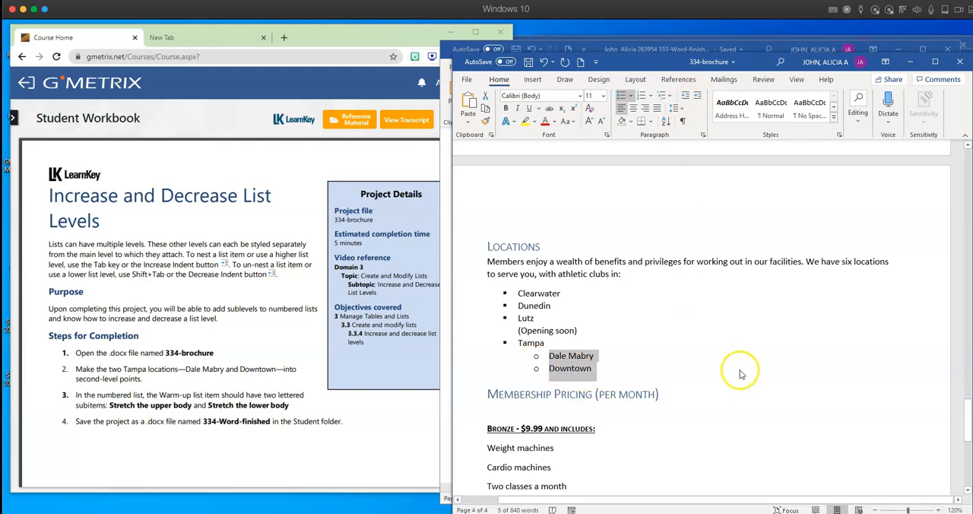
key(shift+Tab)
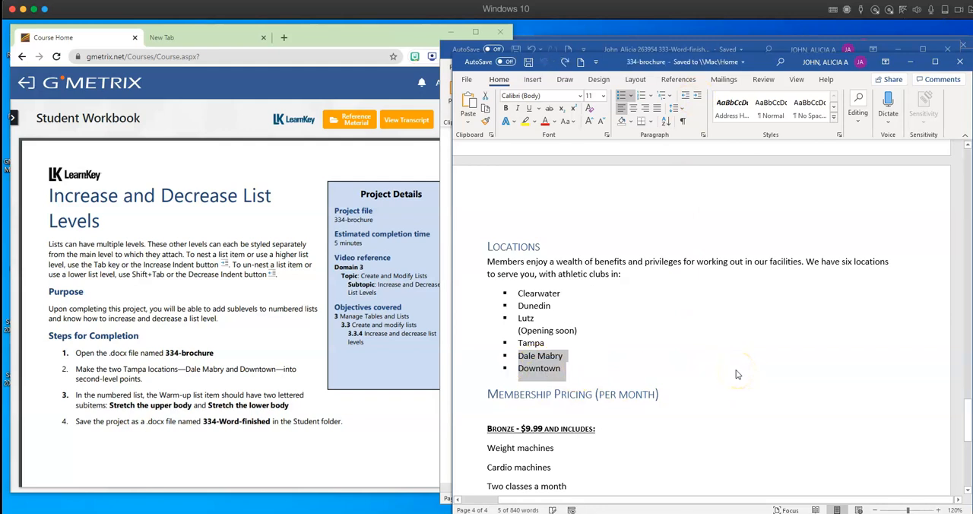
- Change the list level of the Dale Mabry and Downtown bullets to Level 2
click(631, 96)
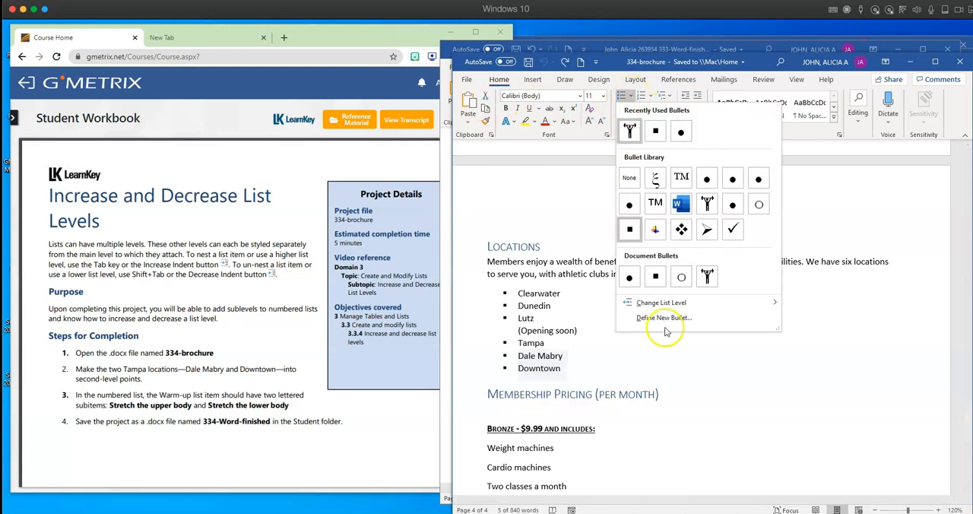
mouse_move(657, 304)
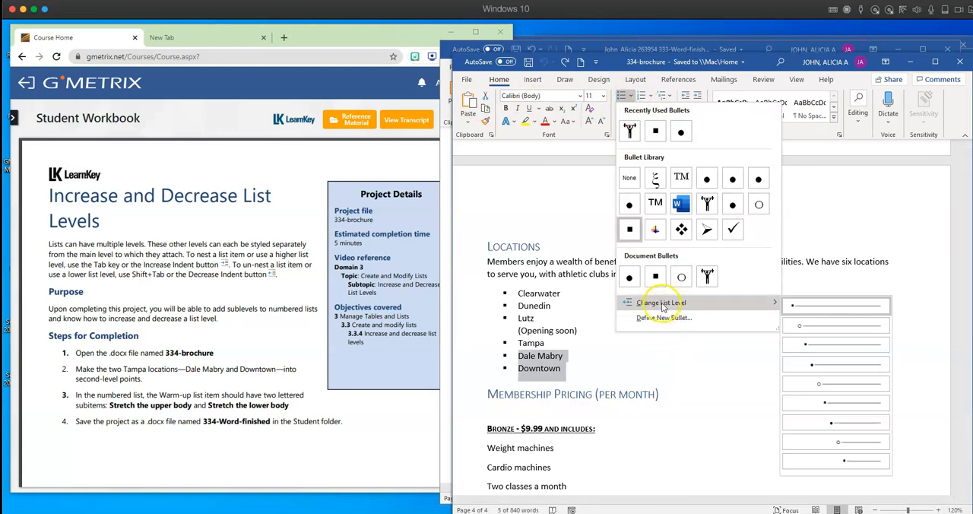
click(826, 329)
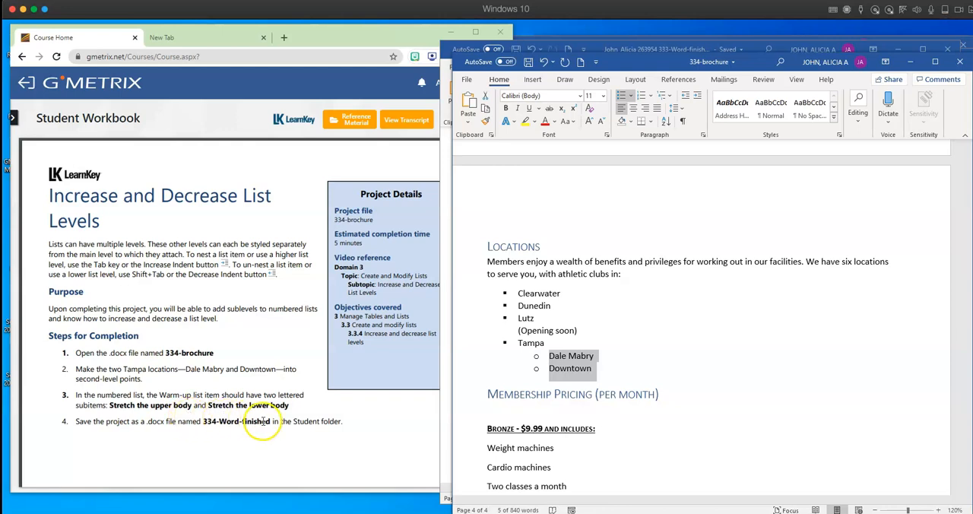
- Add "Stretch the upper body" and "Stretch the lower body" as items after Warm-up in the page 1 numbered workout list
middle_click(573, 403)
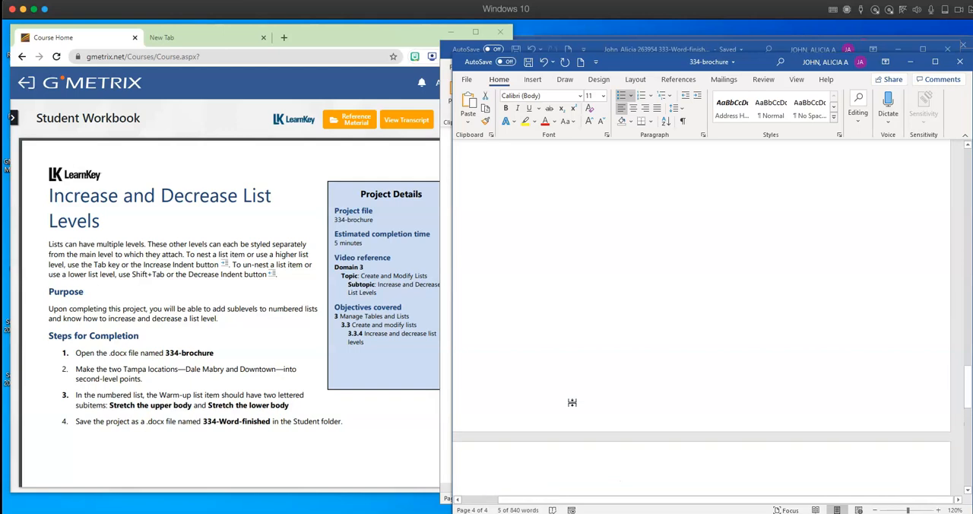
click(573, 402)
scroll(573, 402, up, 5)
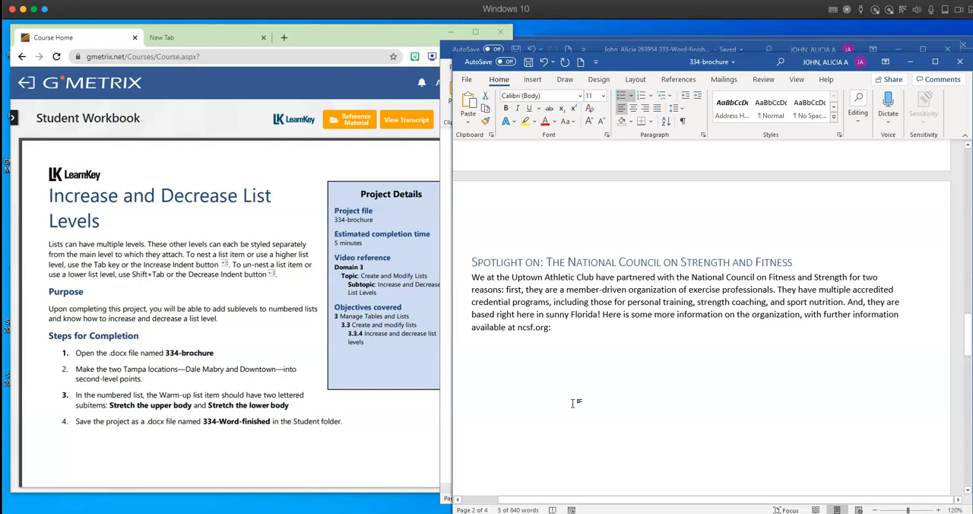
scroll(573, 403, up, 10)
scroll(573, 403, up, 8)
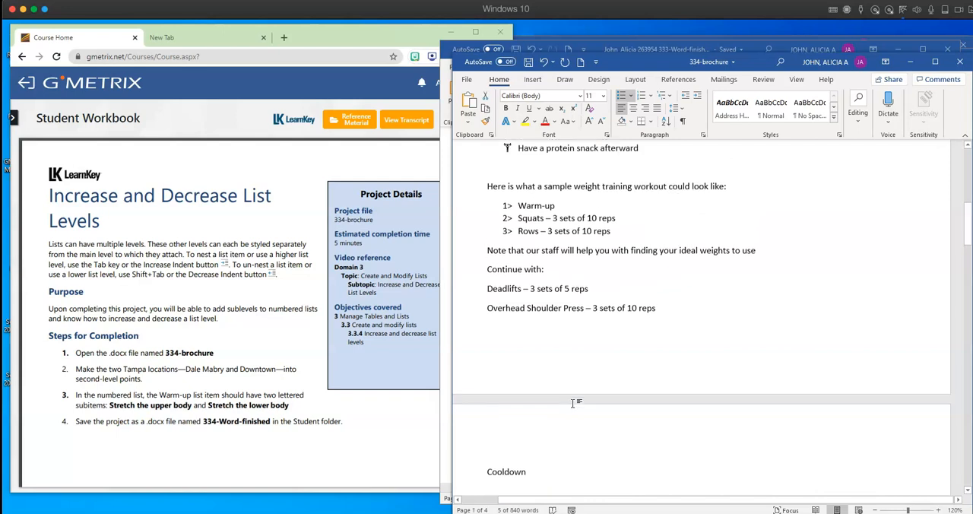
scroll(572, 402, up, 1)
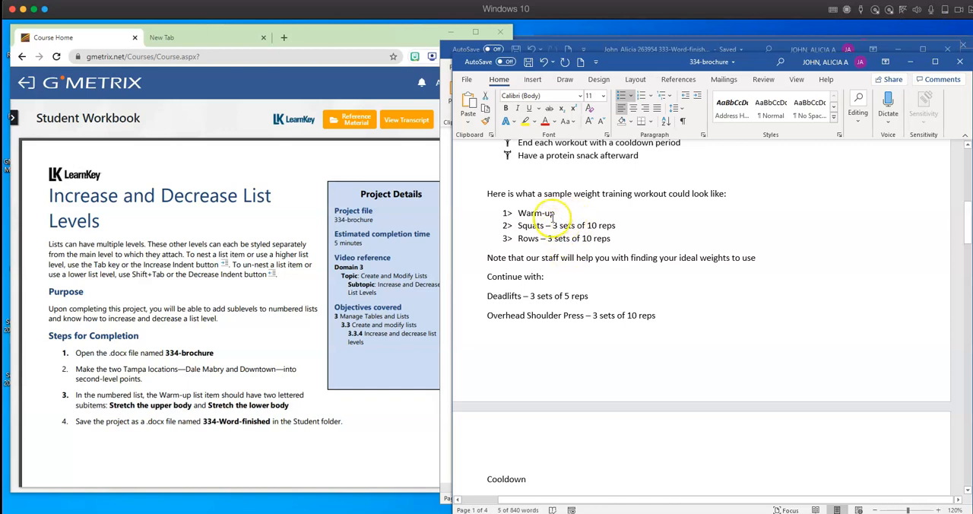
click(554, 213)
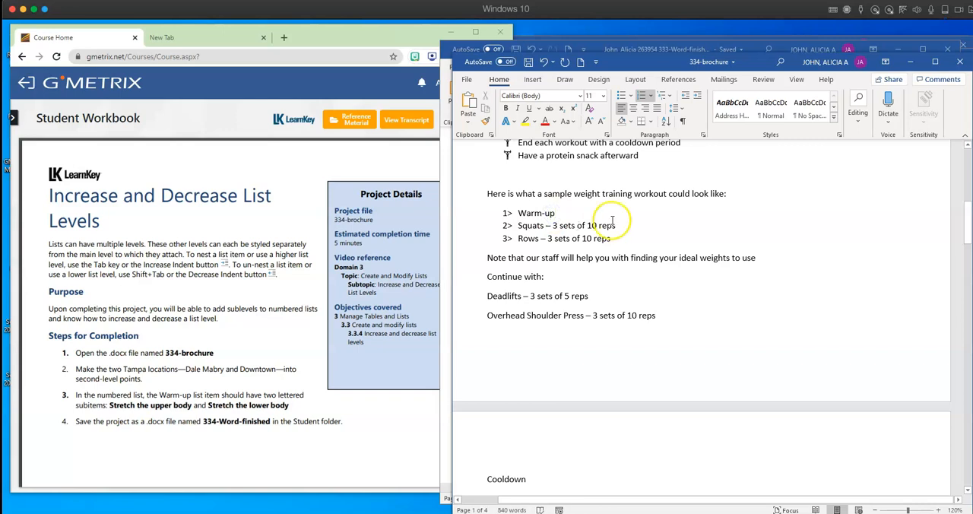
key(Return)
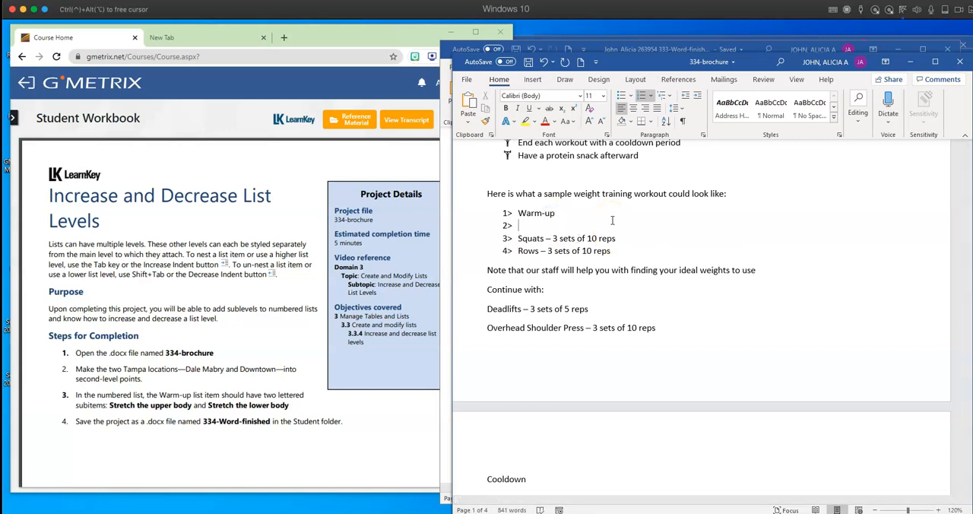
text(Stretch the upper body)
key(Return)
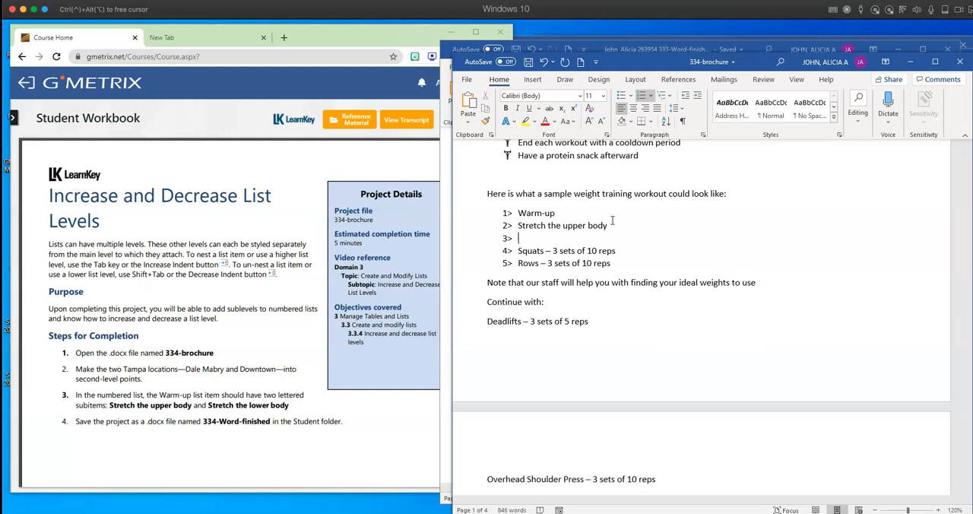
text(Stretch the lower body)
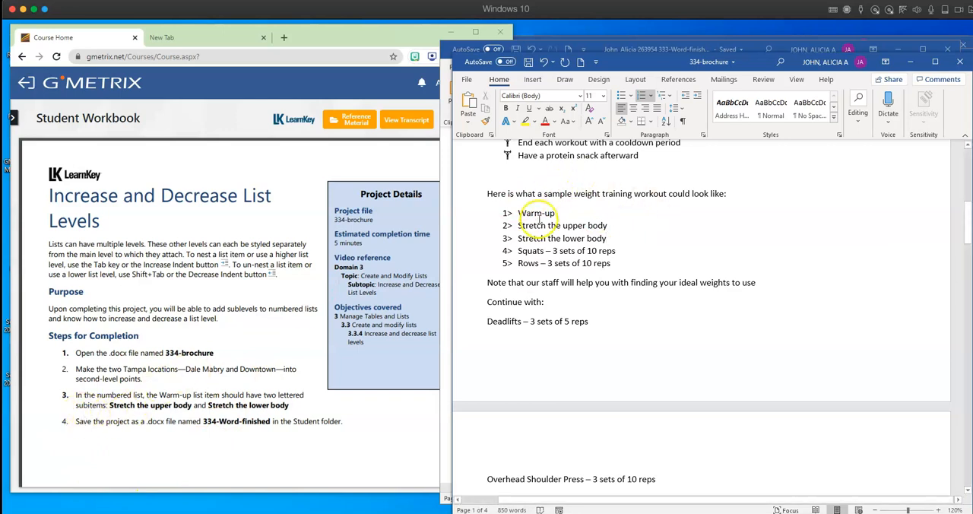
- Change the two stretch items under Warm-up to second-level lettered subitems (a., b.)
drag(519, 226, 605, 238)
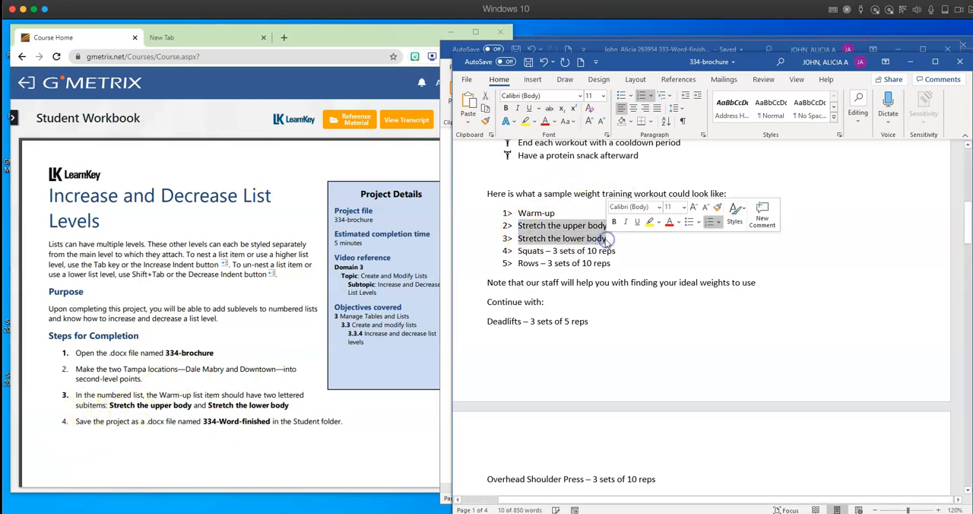
click(650, 96)
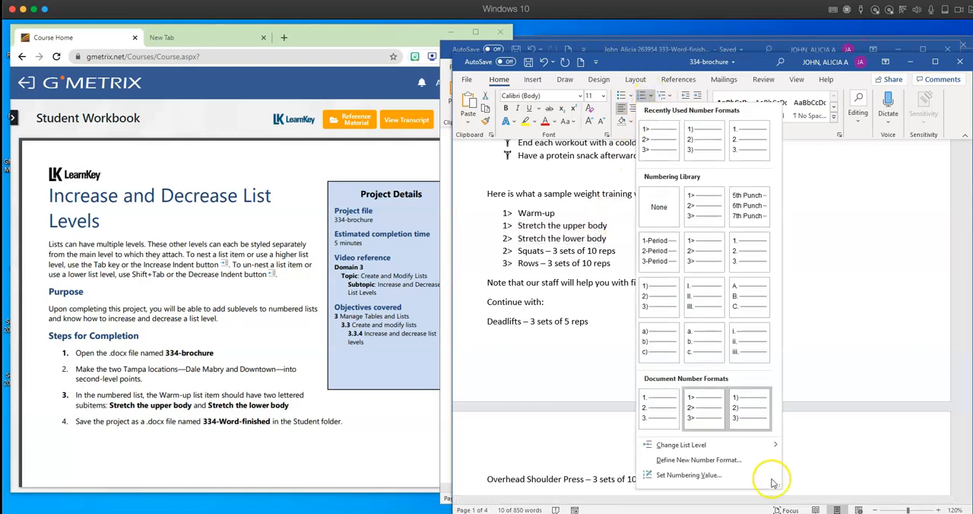
mouse_move(741, 447)
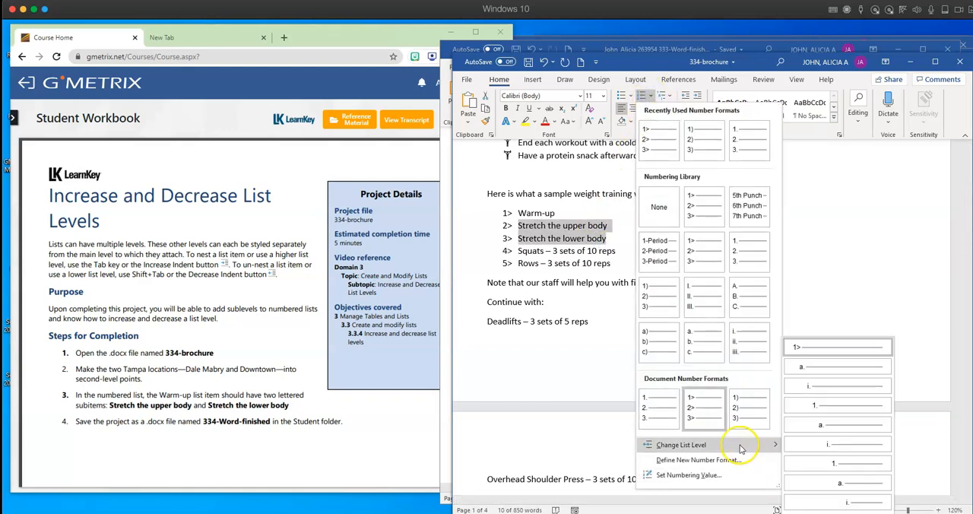
click(835, 370)
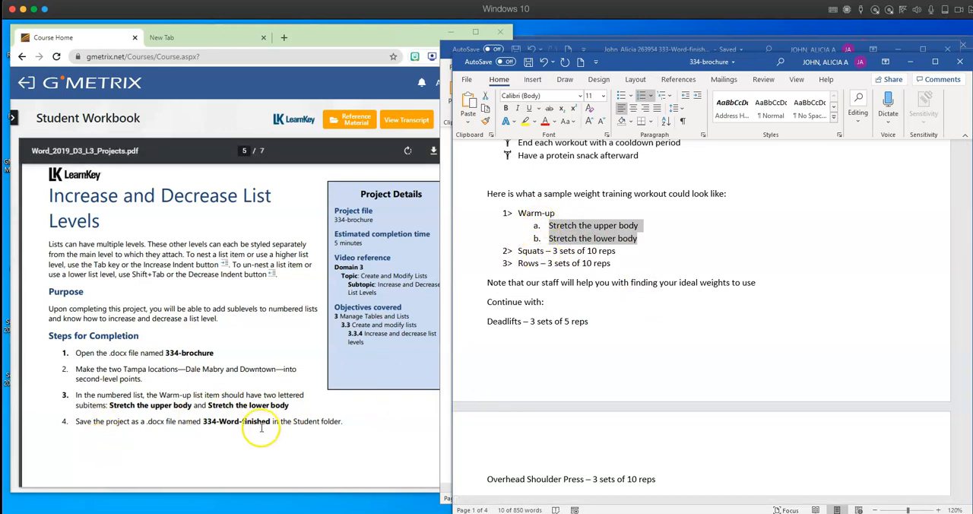
- Copy the file name 334-Word-finished from step 4 of the workbook project in Chrome and return to the Word brochure
drag(270, 422, 211, 422)
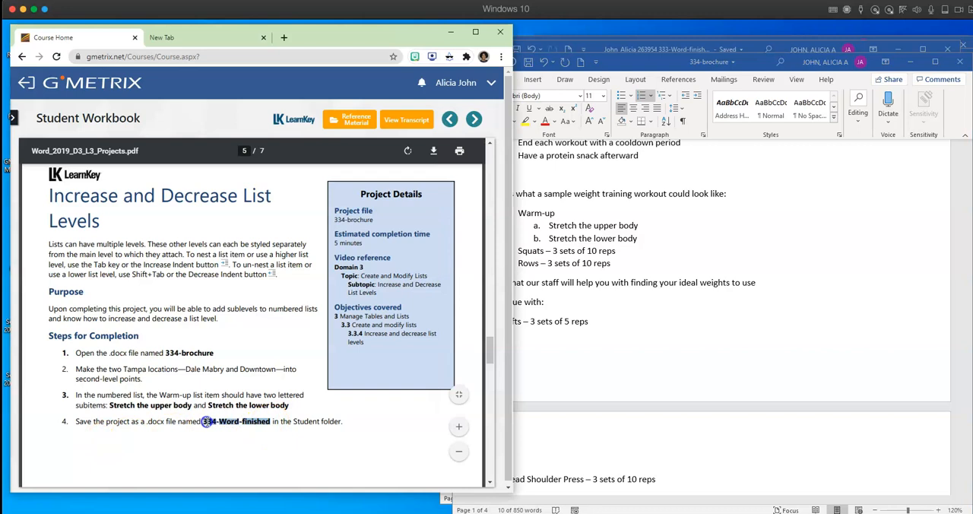
right_click(205, 422)
click(223, 352)
click(717, 342)
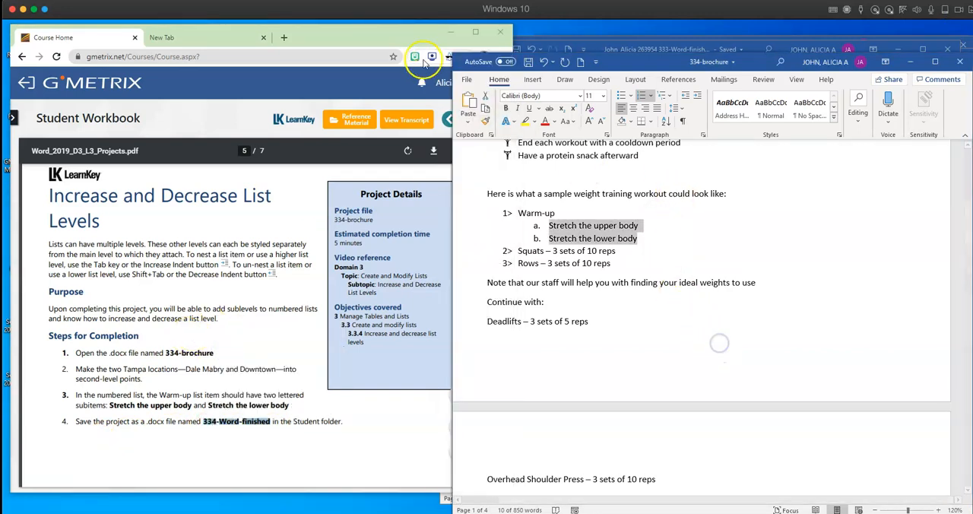
- Start saving a copy of the 334 brochure in the assignments folder inside sample wkbk assignments on the Desktop
click(467, 80)
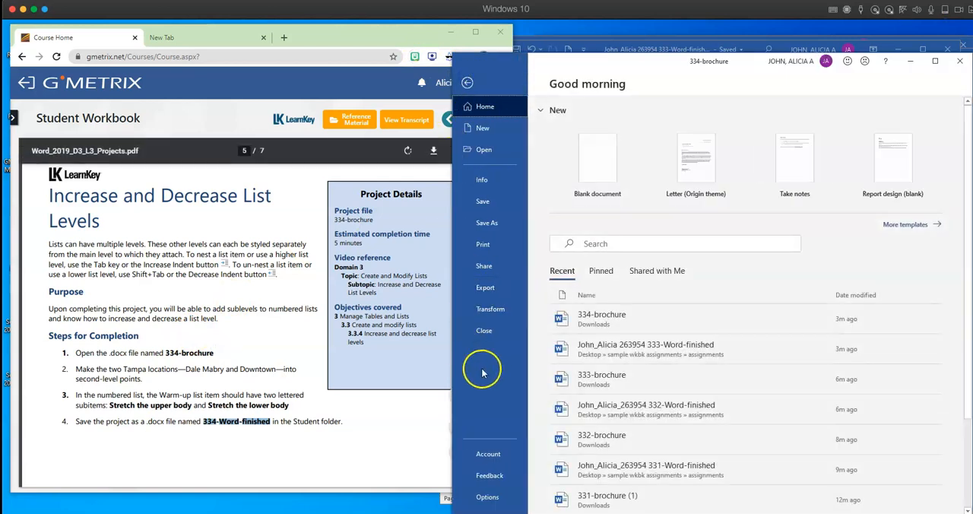
click(474, 225)
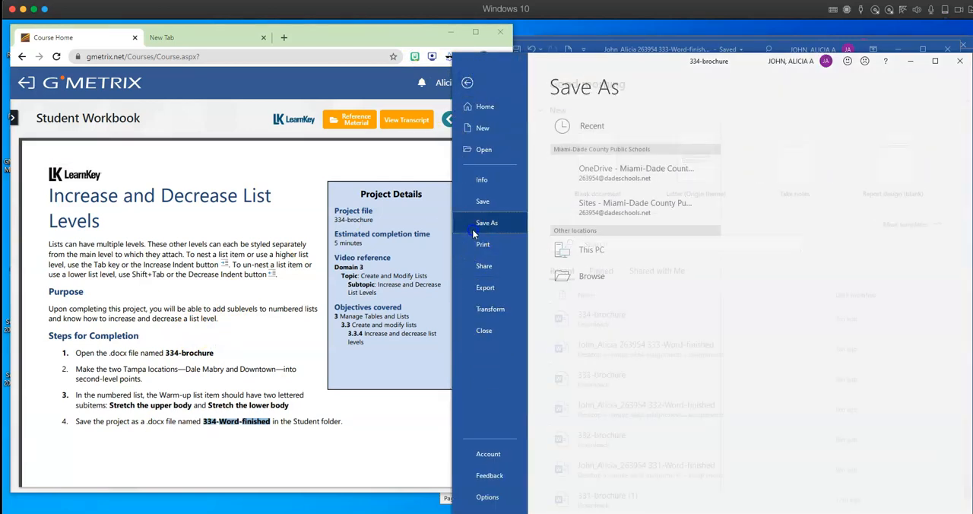
click(597, 304)
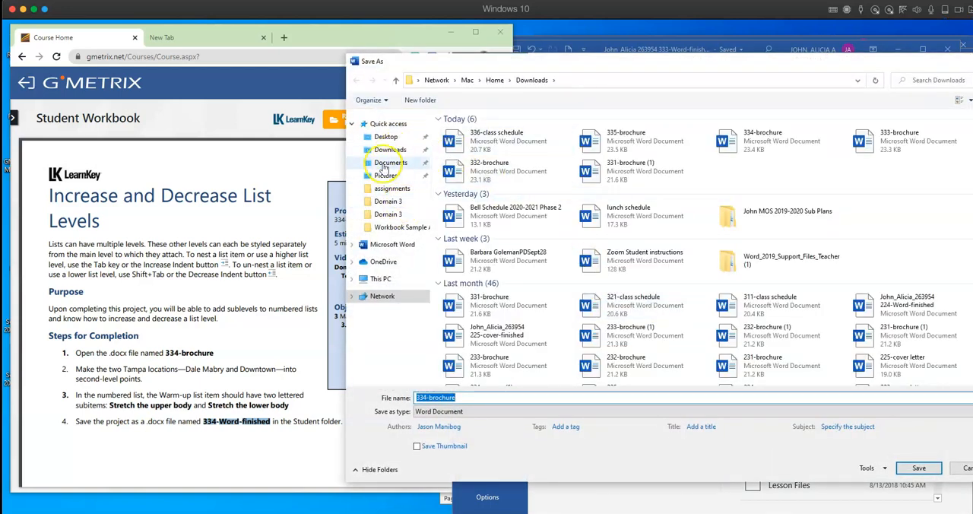
click(392, 137)
double_click(459, 140)
click(473, 133)
double_click(475, 135)
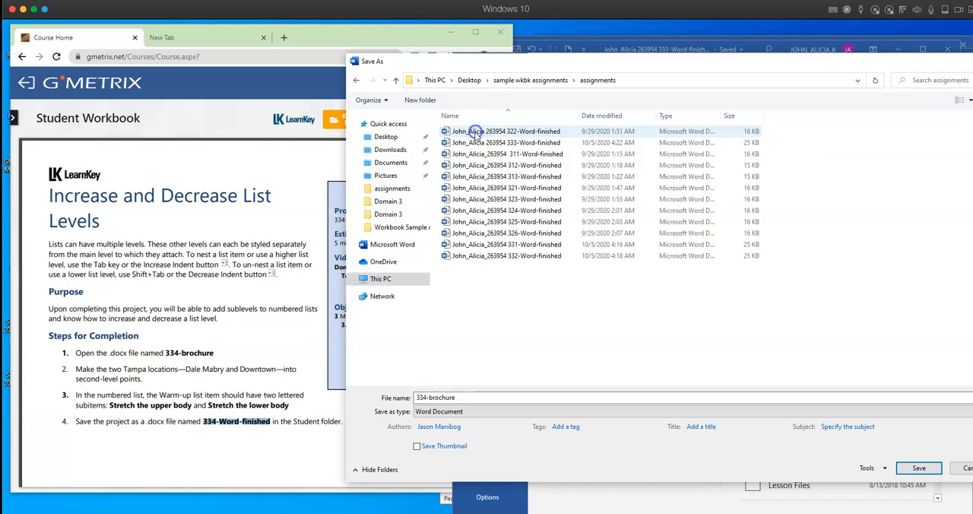
- Name the copy with the person's name and ID number followed by the copied 334-Word-finished, and save it
double_click(445, 398)
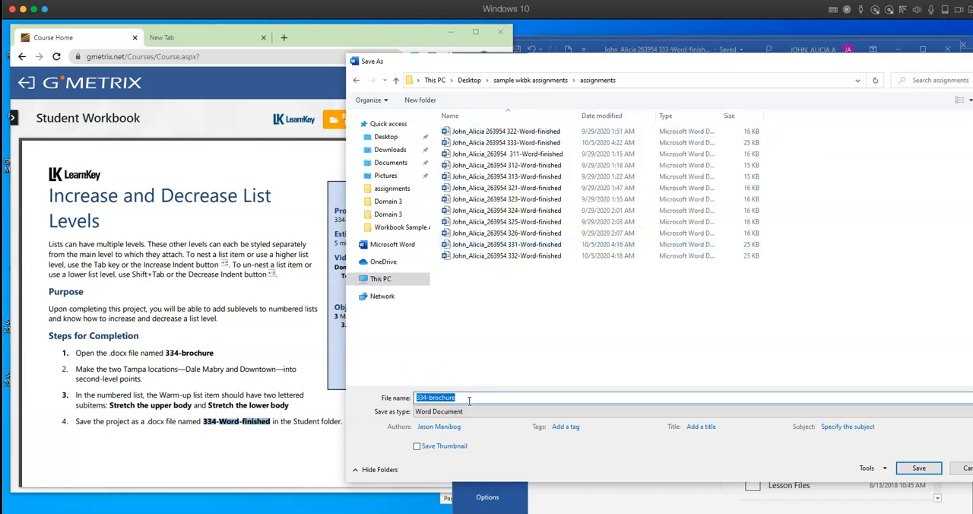
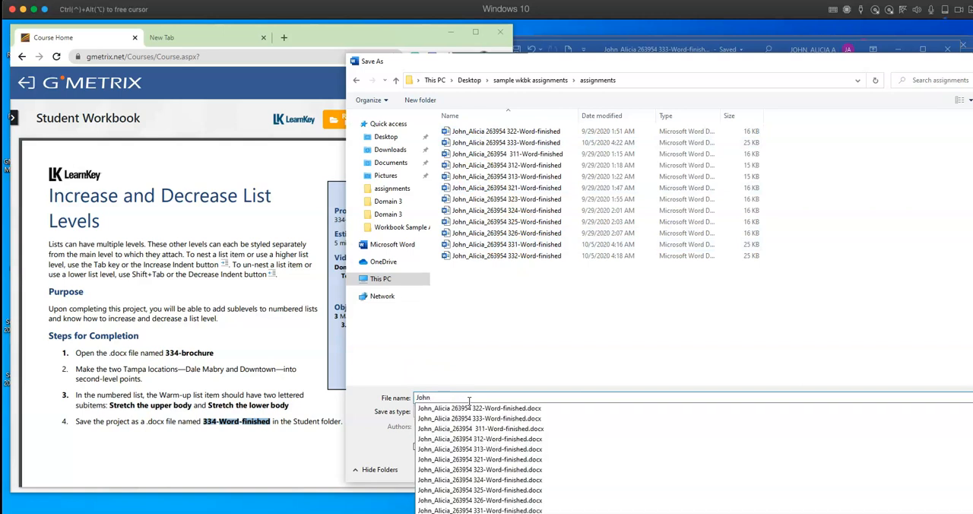
key(Escape)
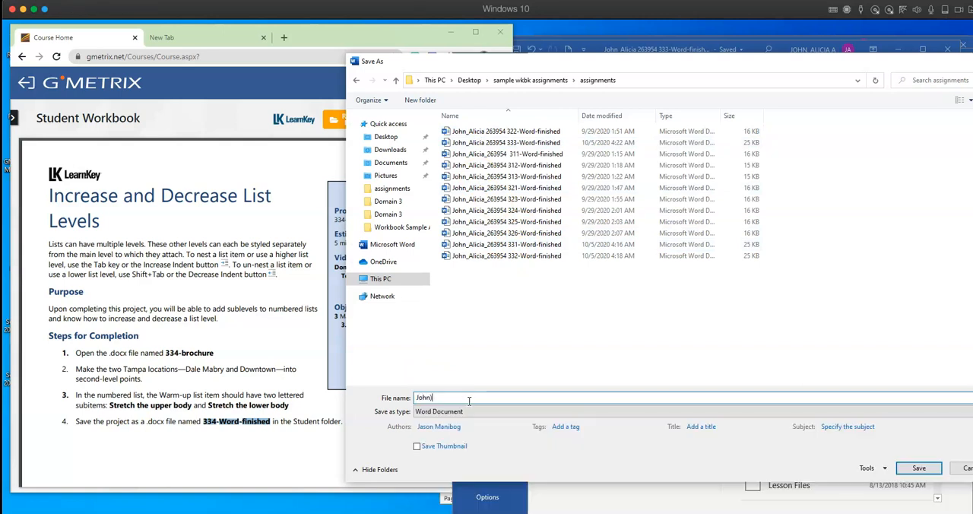
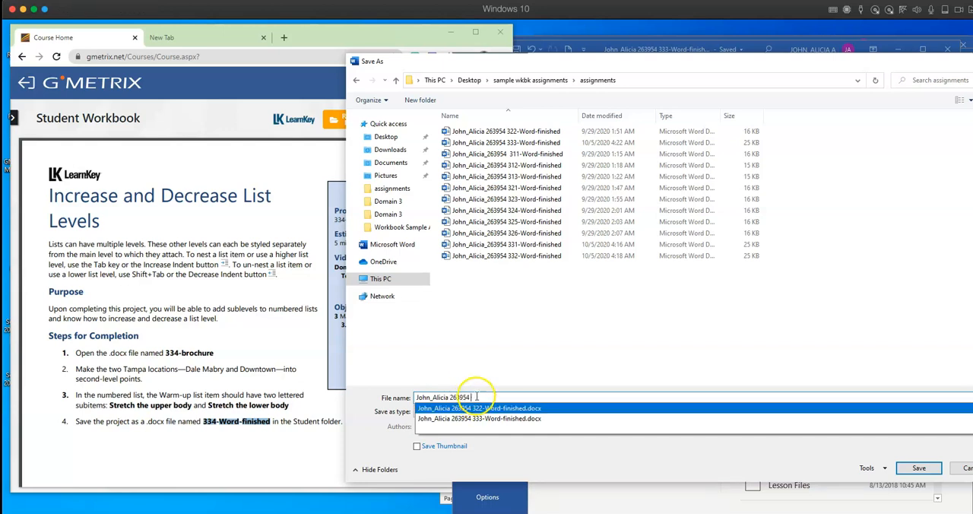
right_click(476, 395)
click(505, 294)
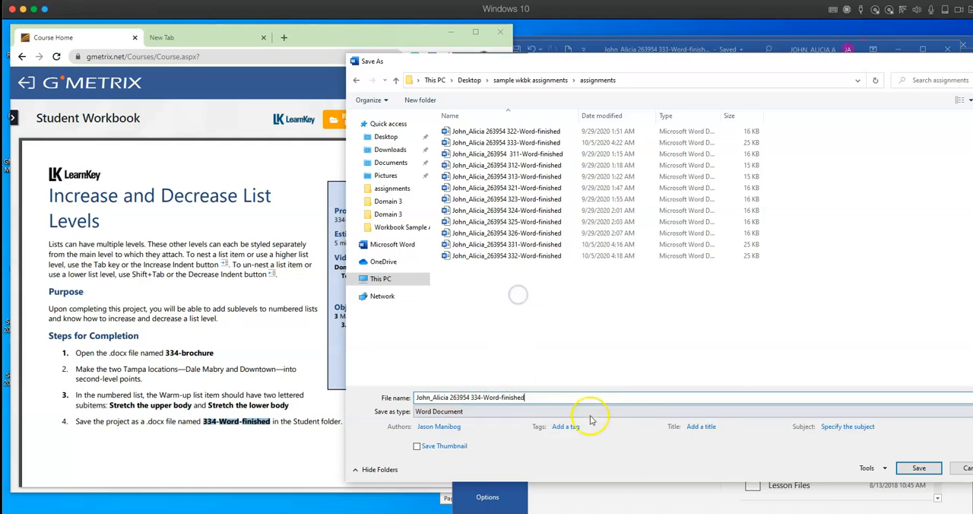
click(918, 468)
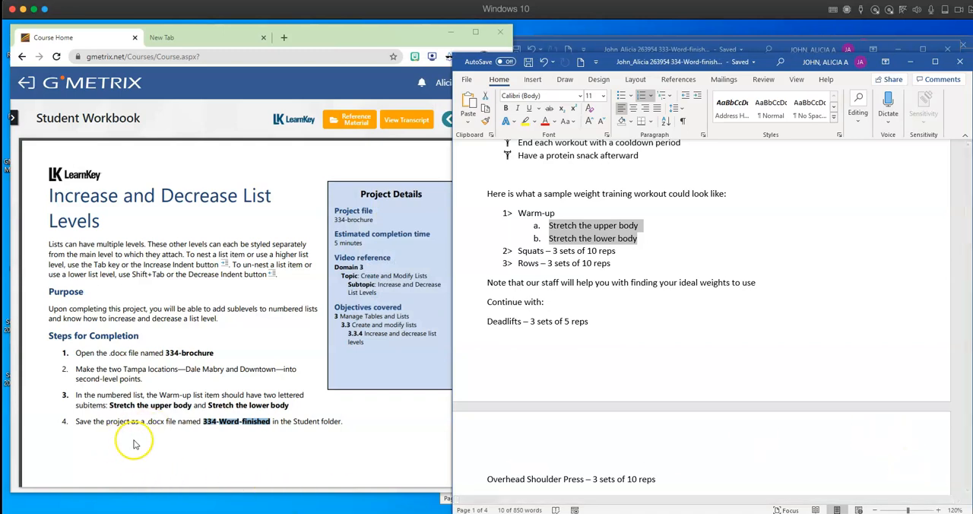
- Bring up the Restart and Continue List Numbering project in the workbook, and open 335-brochure from Downloads in a window beside it
scroll(168, 430, down, 6)
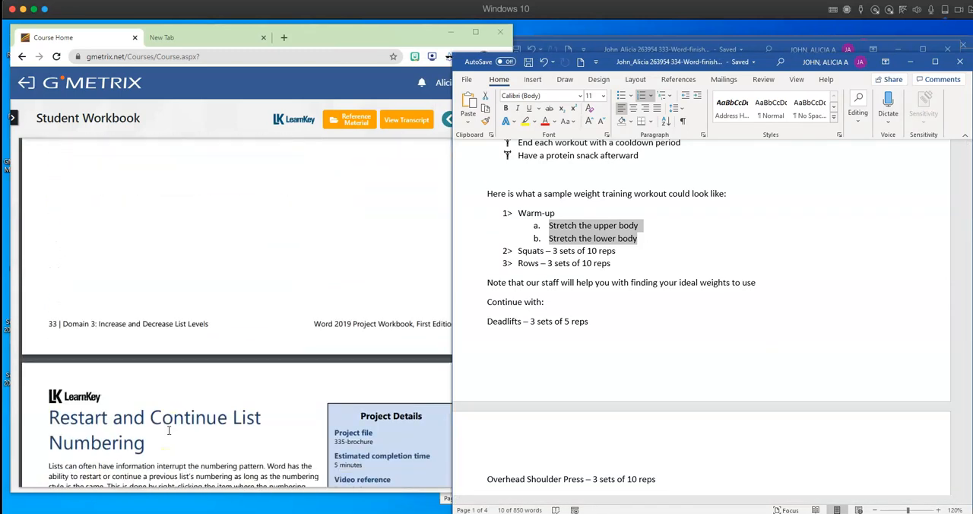
scroll(169, 430, down, 3)
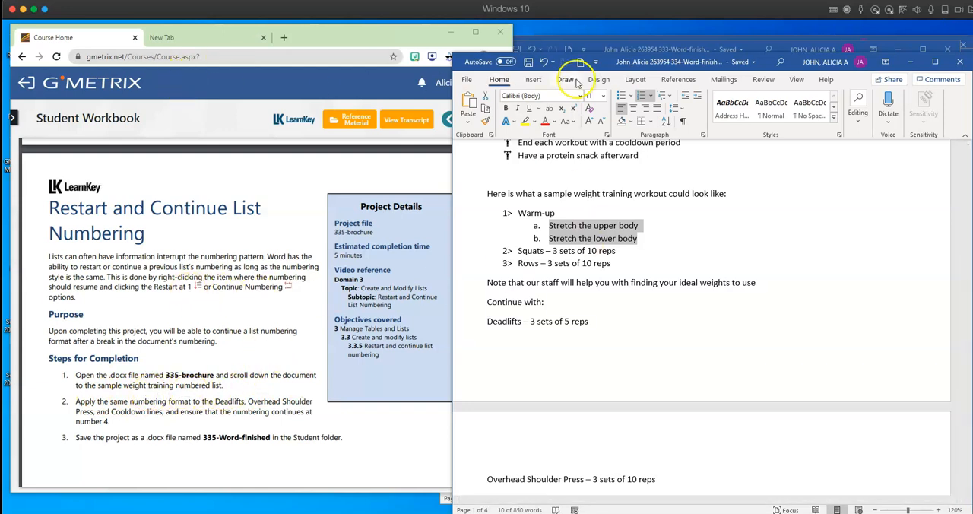
click(466, 79)
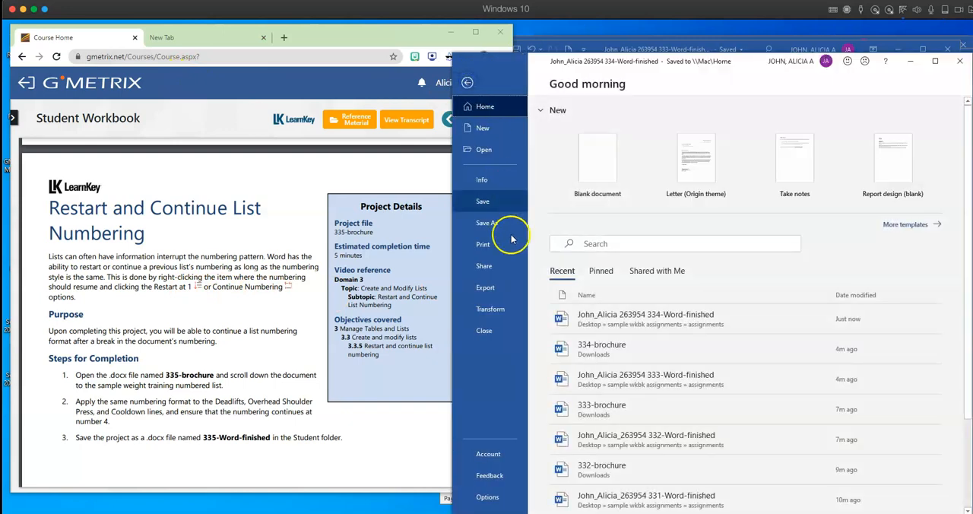
click(483, 152)
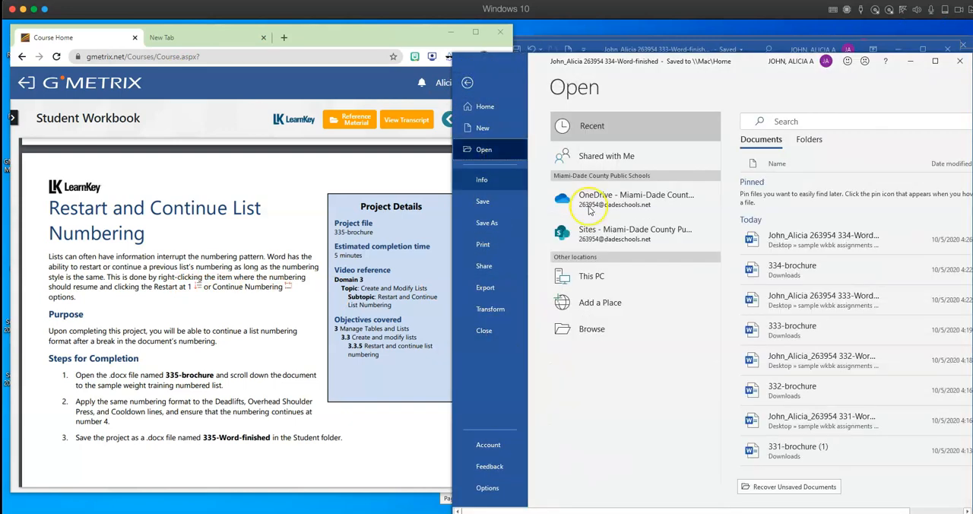
click(581, 329)
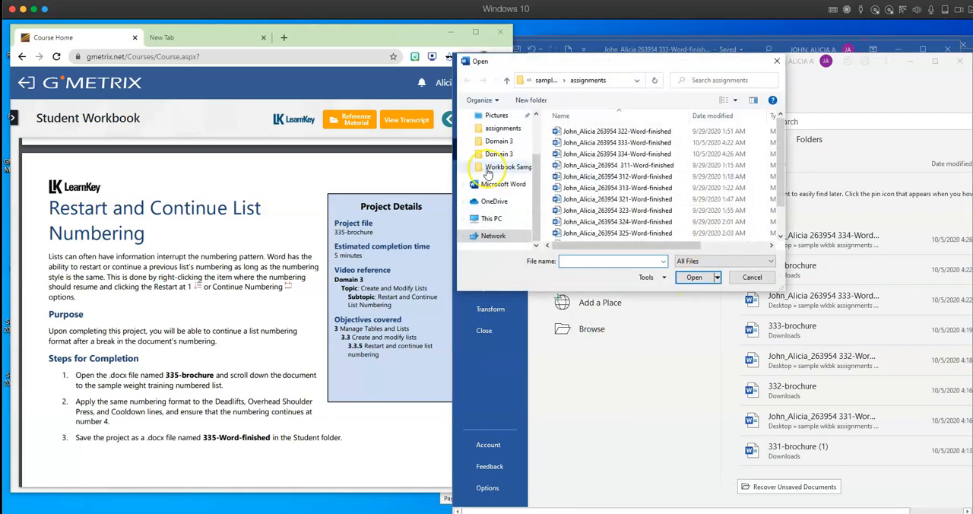
scroll(493, 175, up, 2)
click(496, 138)
click(500, 149)
double_click(614, 148)
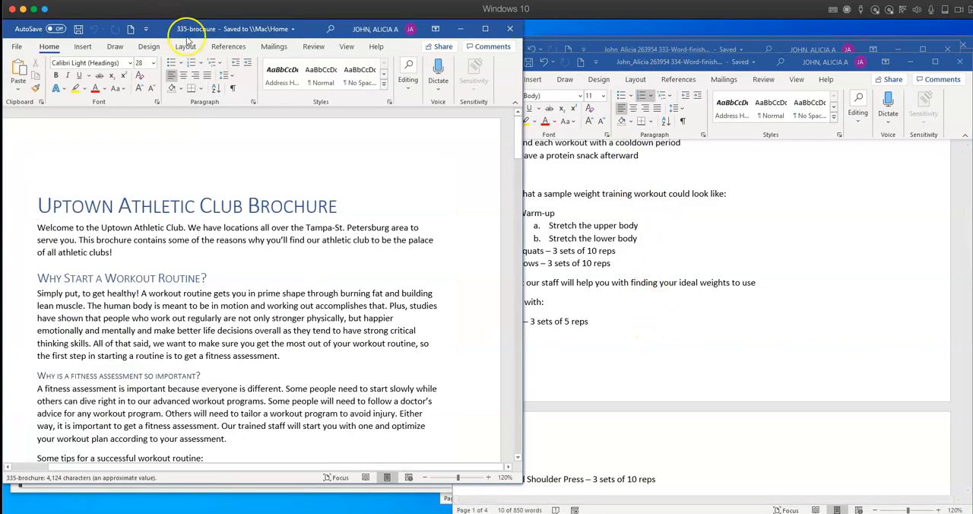
drag(316, 33, 751, 47)
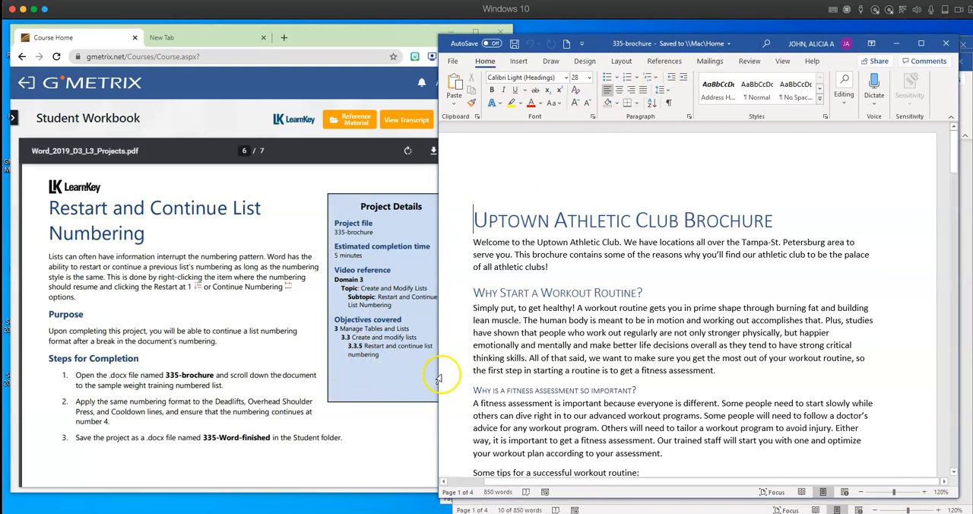
- Apply the 1> 2> 3> number format to the Deadlifts, Overhead Shoulder Press and Cooldown lines, and continue the numbering from the workout list above
scroll(493, 379, down, 3)
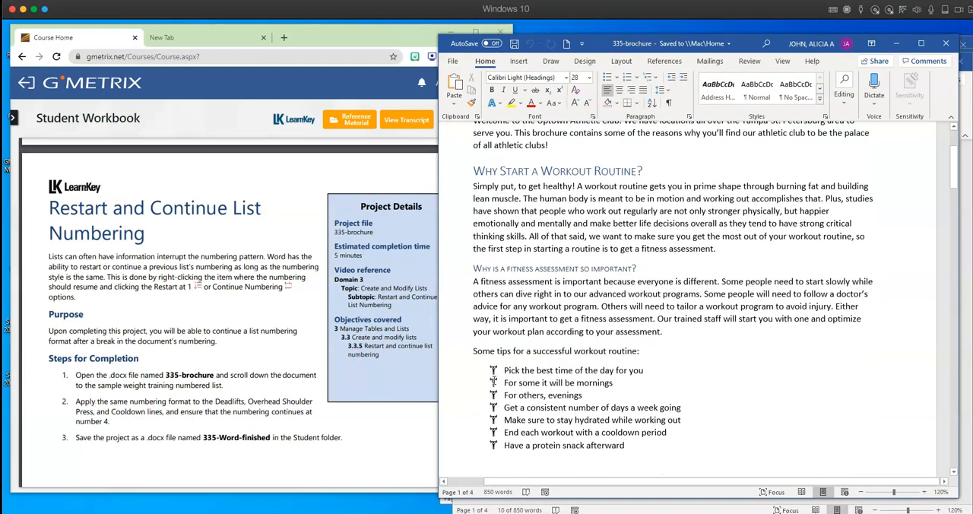
scroll(493, 380, down, 3)
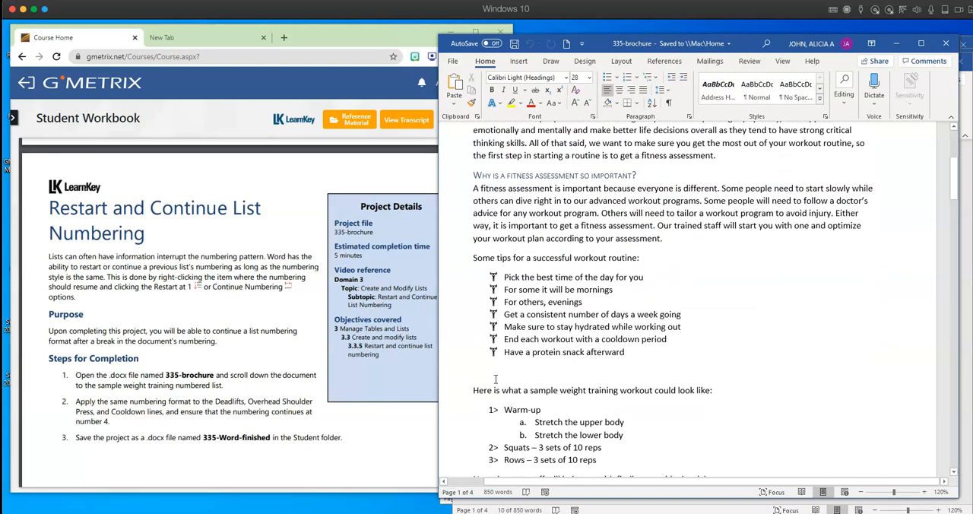
scroll(493, 379, down, 3)
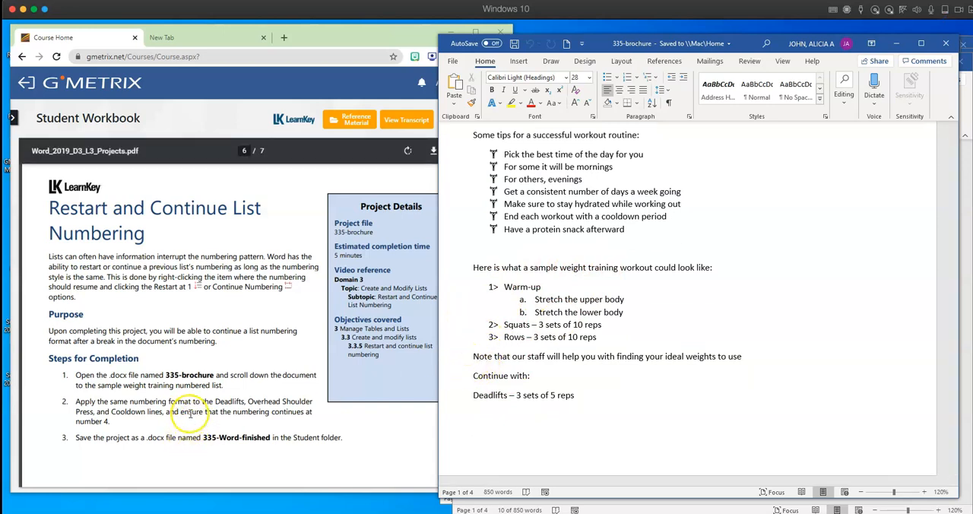
scroll(190, 411, down, 1)
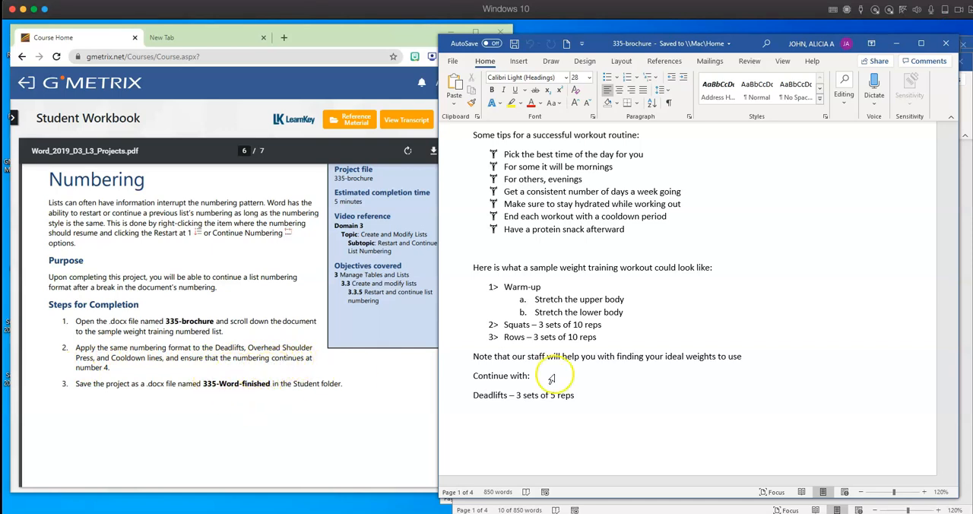
scroll(651, 384, down, 4)
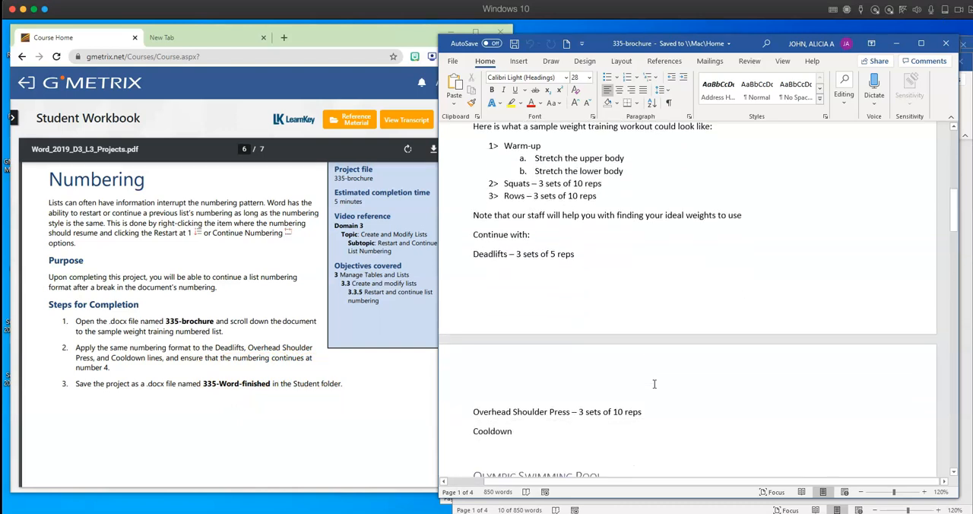
scroll(654, 384, down, 2)
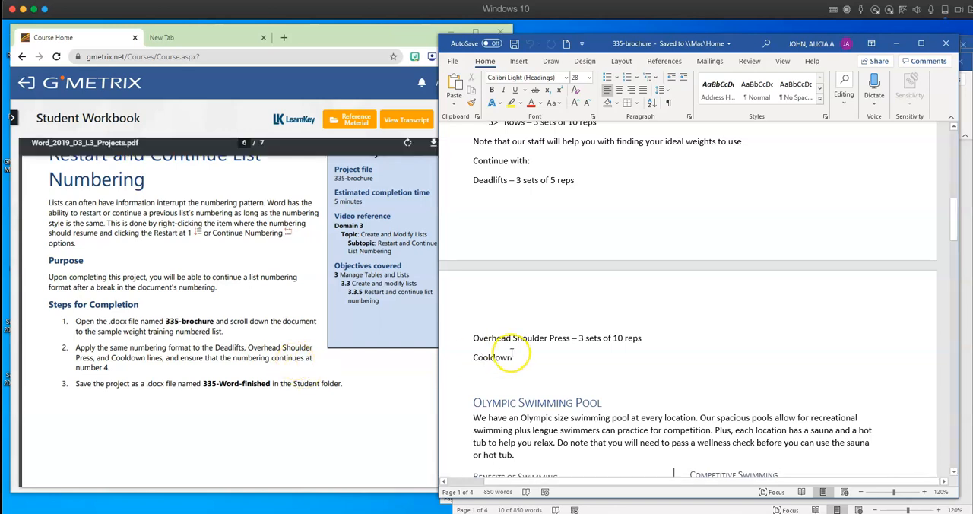
scroll(506, 347, up, 1)
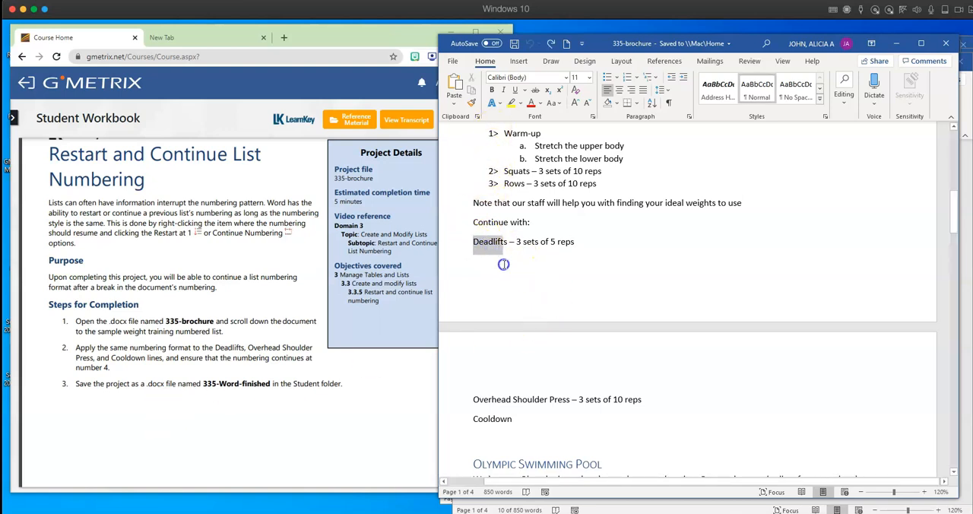
drag(513, 288, 529, 370)
drag(540, 406, 520, 418)
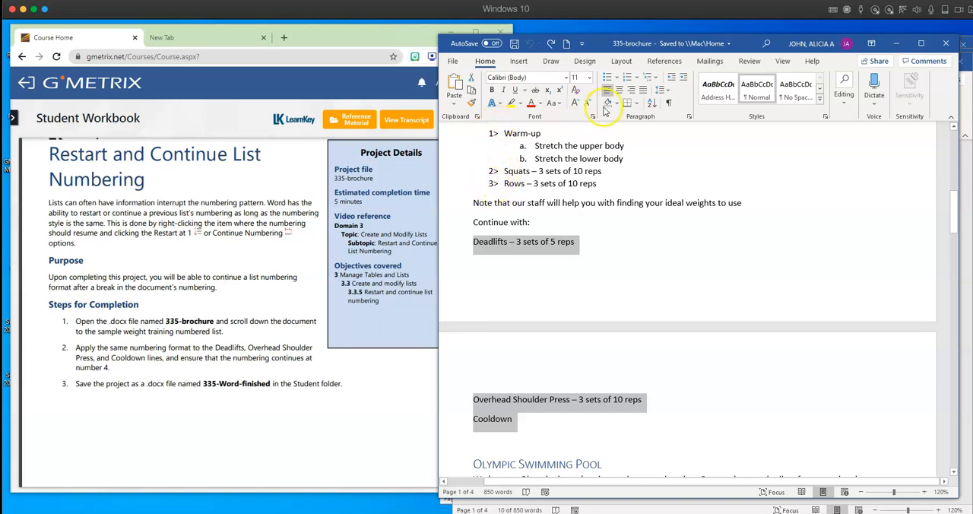
click(638, 77)
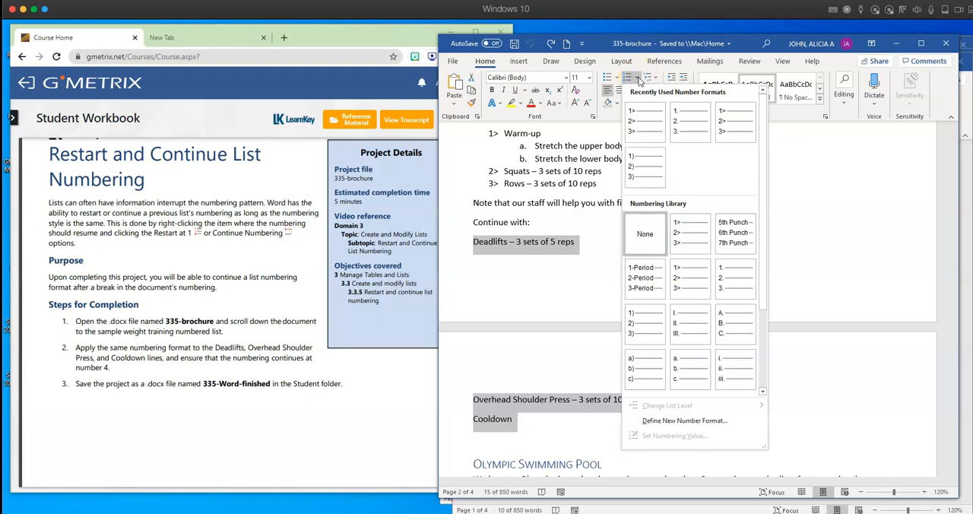
click(686, 243)
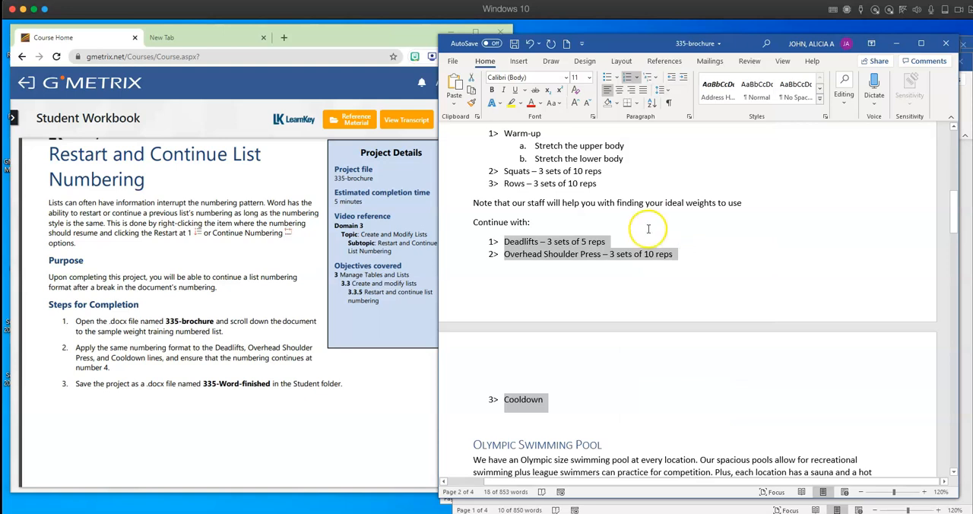
right_click(518, 247)
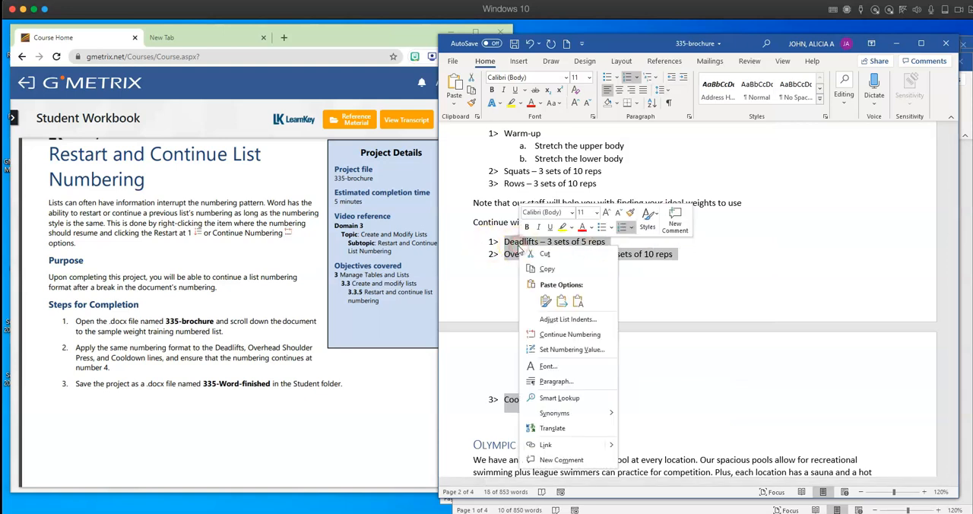
click(560, 339)
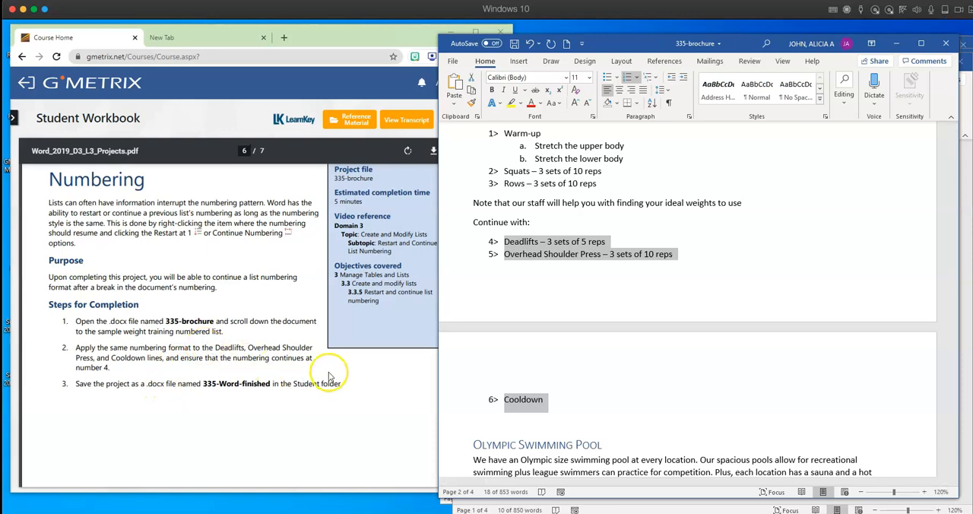
- Copy the file name 335-Word-finished from step 3 of the workbook project
drag(269, 383, 232, 384)
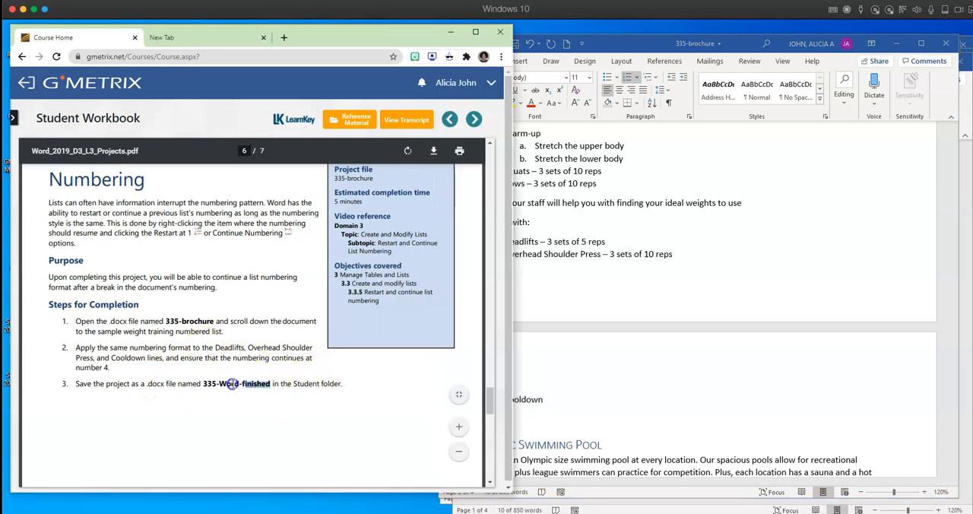
right_click(232, 385)
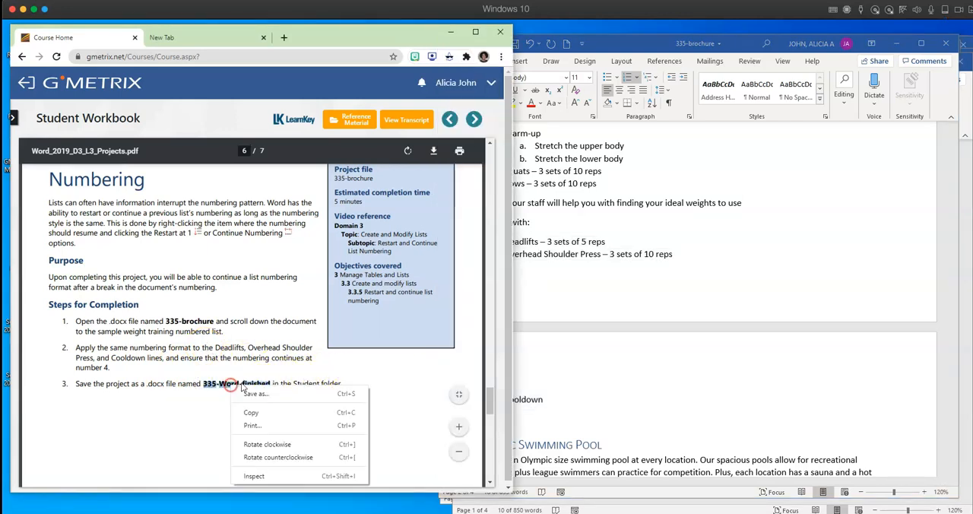
click(256, 412)
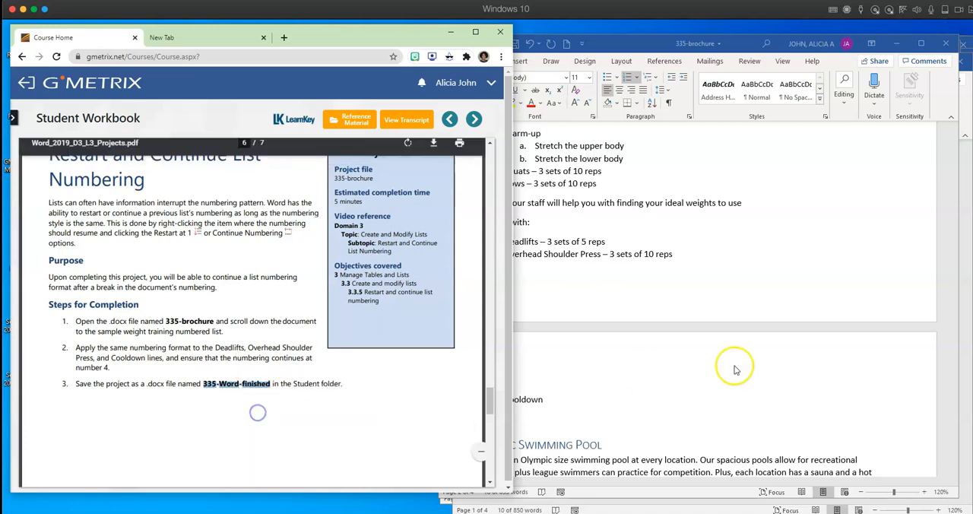
- Start saving a copy of the 335 brochure in the assignments folder inside sample wkbk assignments on the Desktop
click(699, 401)
click(453, 62)
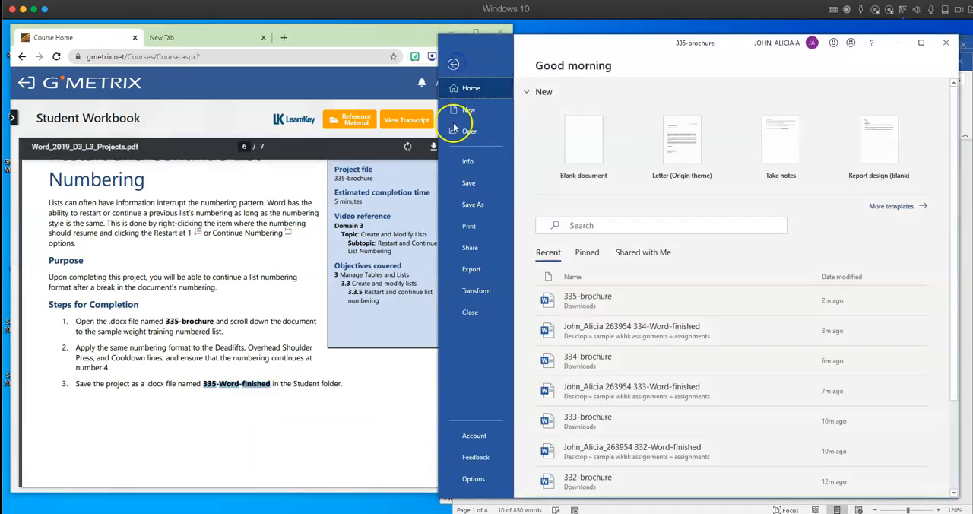
click(473, 205)
click(596, 232)
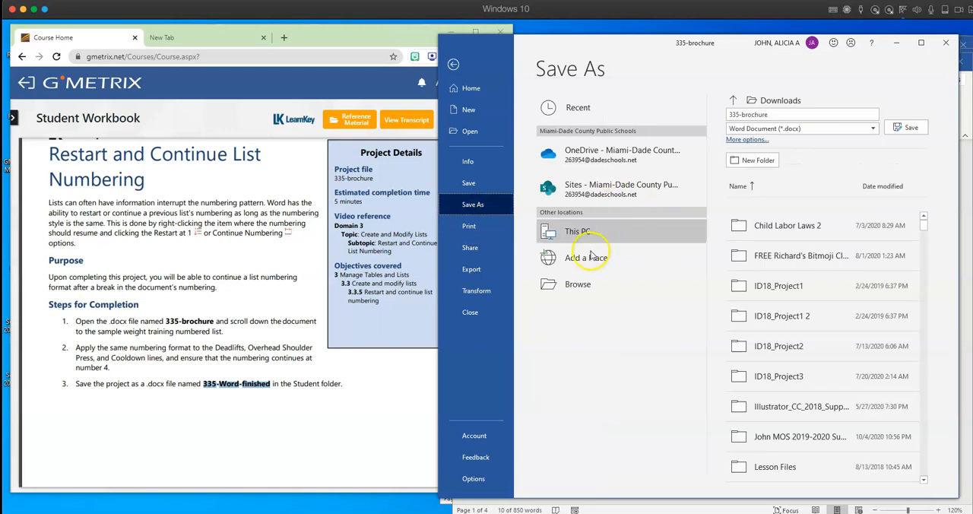
click(575, 287)
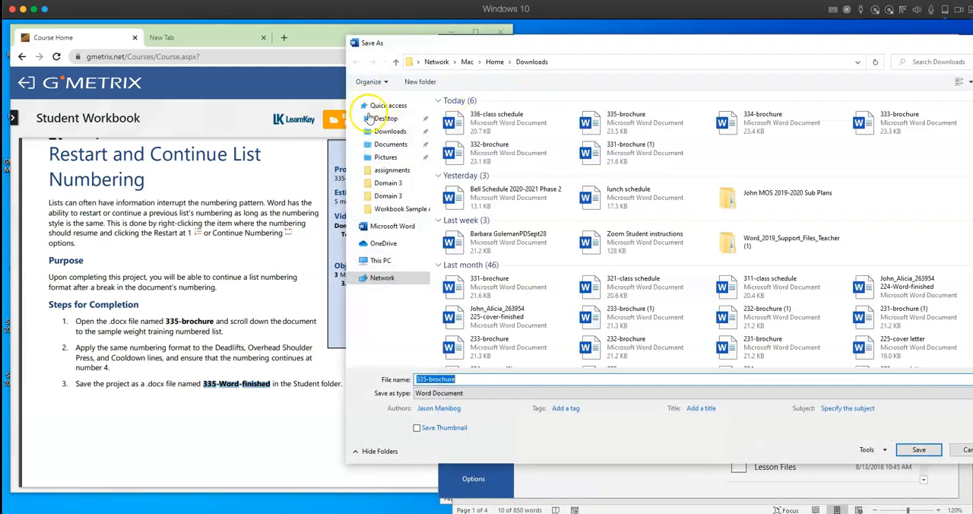
click(387, 120)
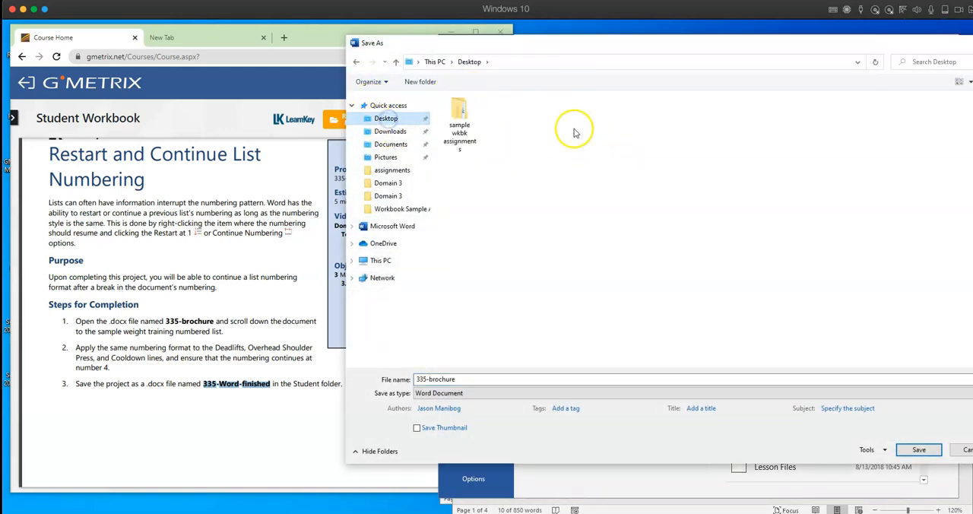
double_click(460, 114)
double_click(484, 115)
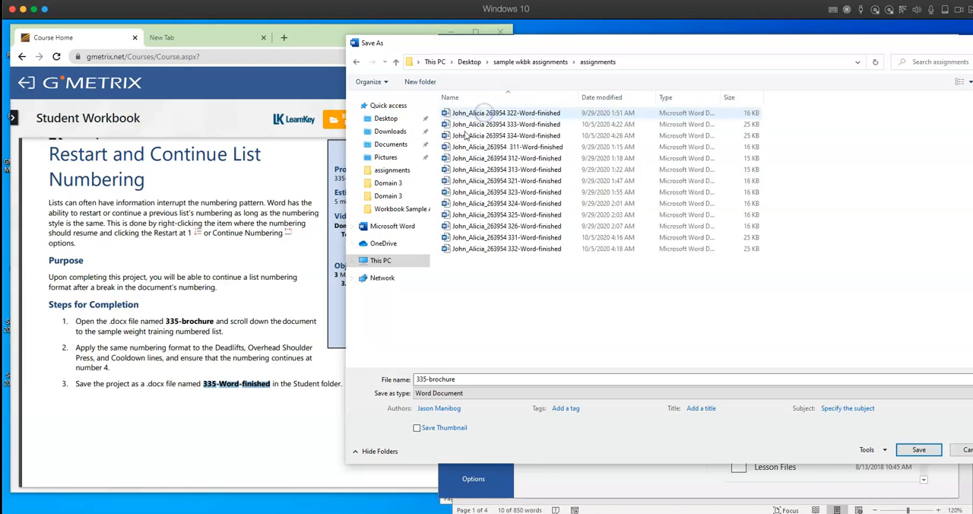
- Name the copy with the person's name and ID number followed by the copied 335-Word-finished, and save it
double_click(471, 377)
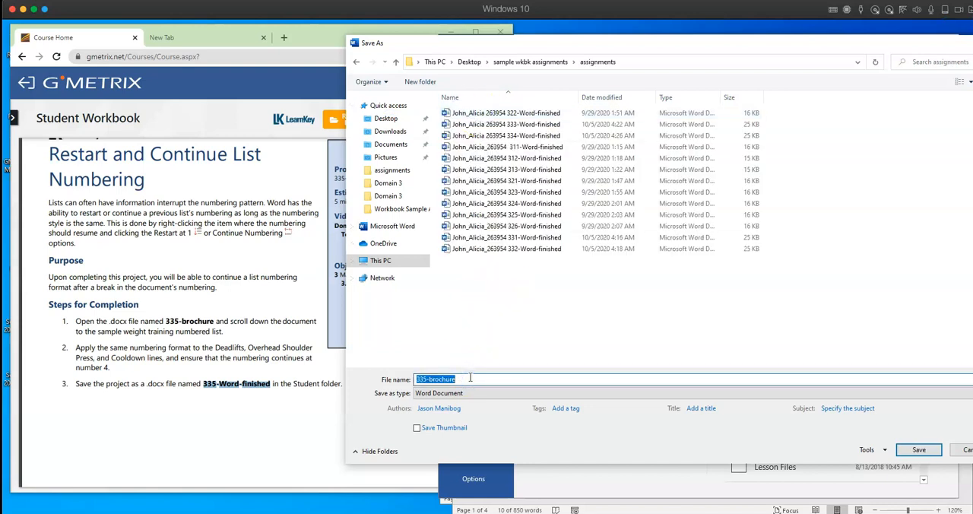
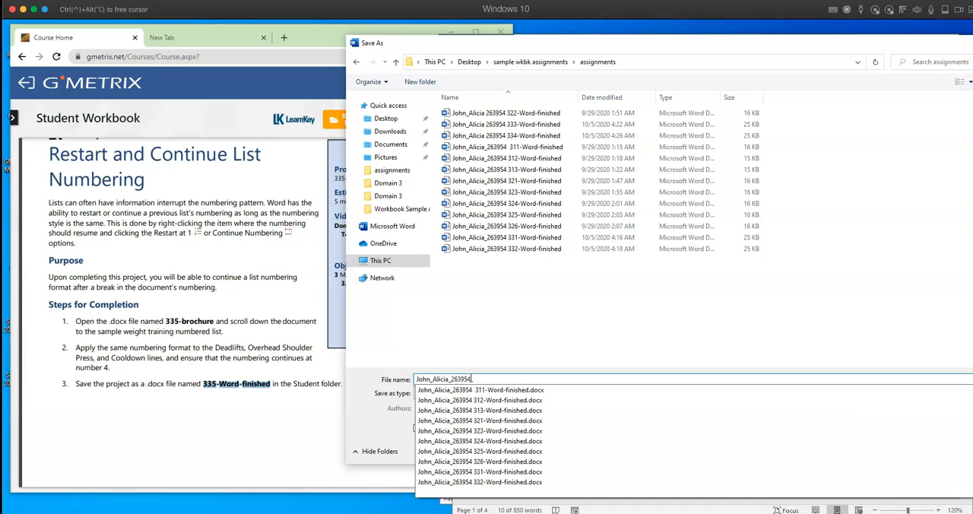
right_click(487, 378)
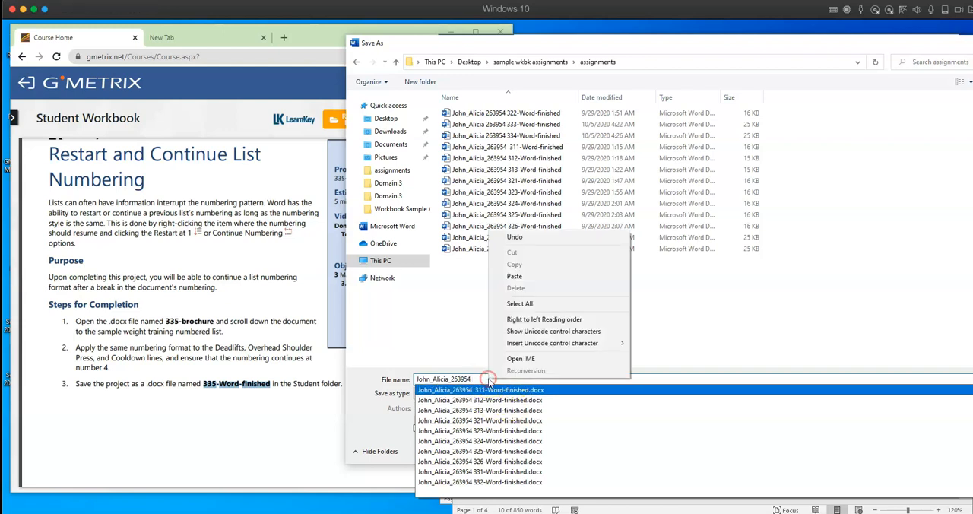
click(519, 280)
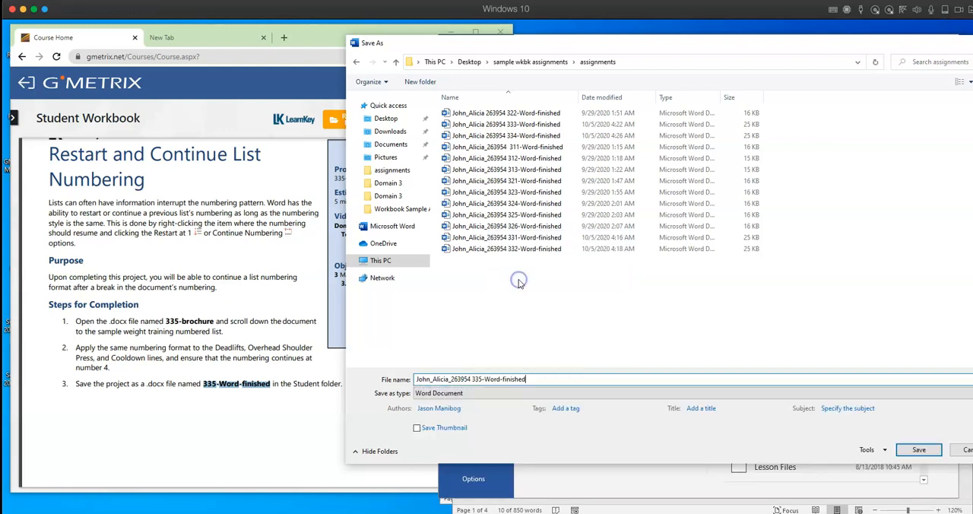
click(917, 452)
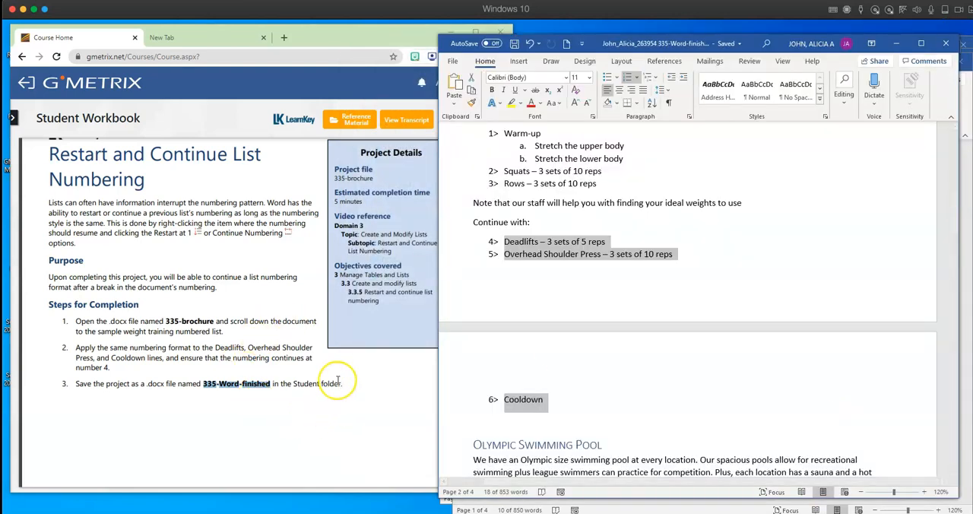
- Bring up the Set Starting Number Values project in the workbook, and open 336-class schedule from Downloads
scroll(337, 380, down, 2)
scroll(337, 380, down, 5)
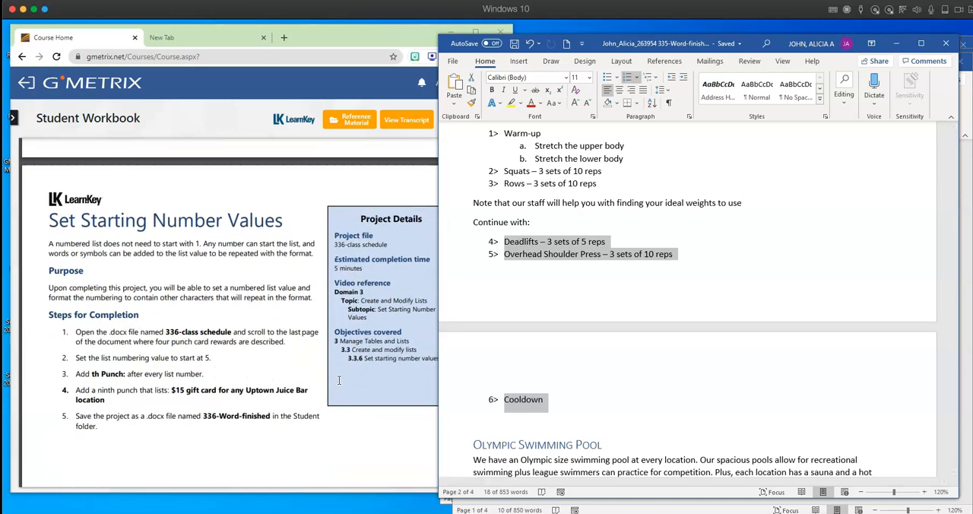
scroll(339, 379, down, 1)
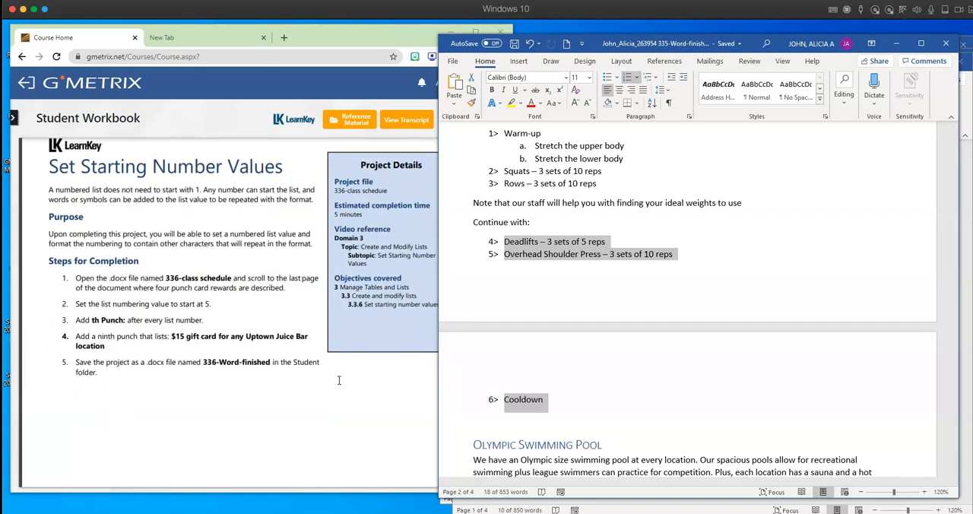
click(446, 60)
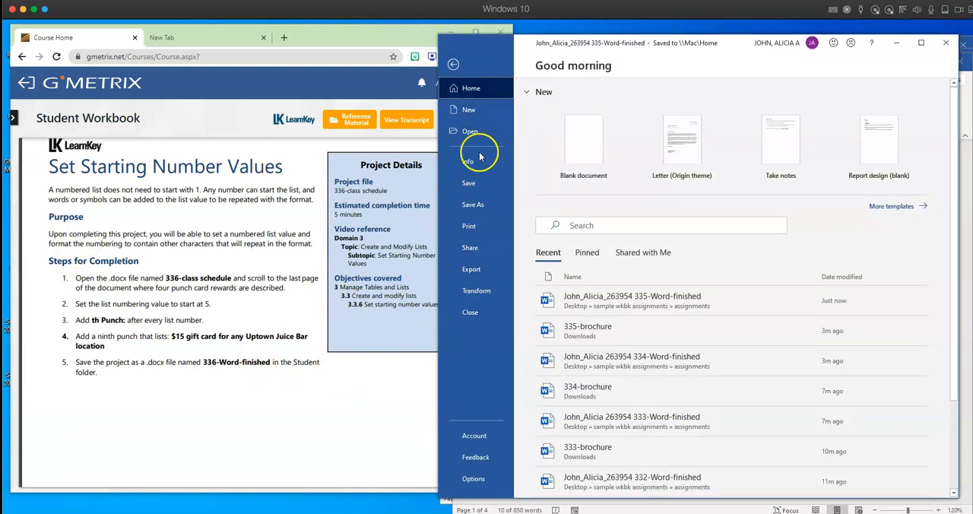
click(475, 136)
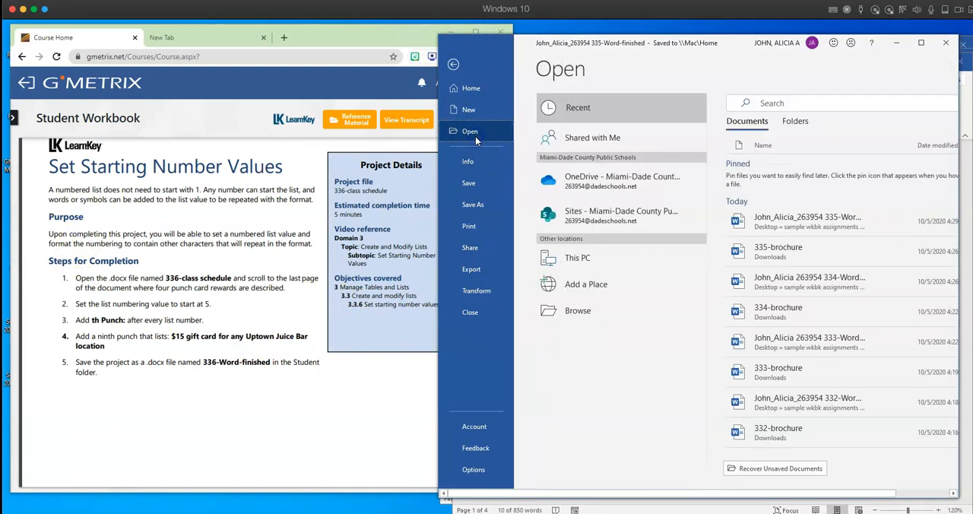
click(600, 310)
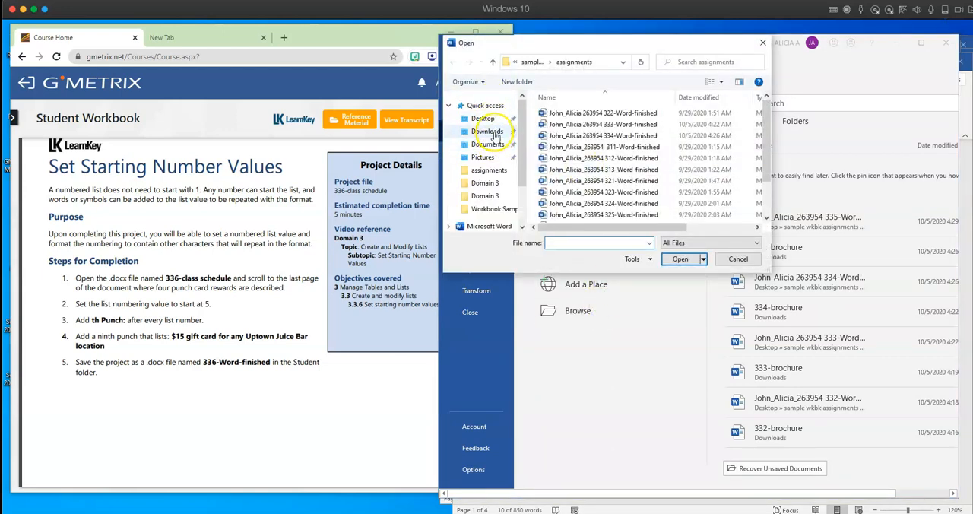
click(488, 131)
double_click(556, 129)
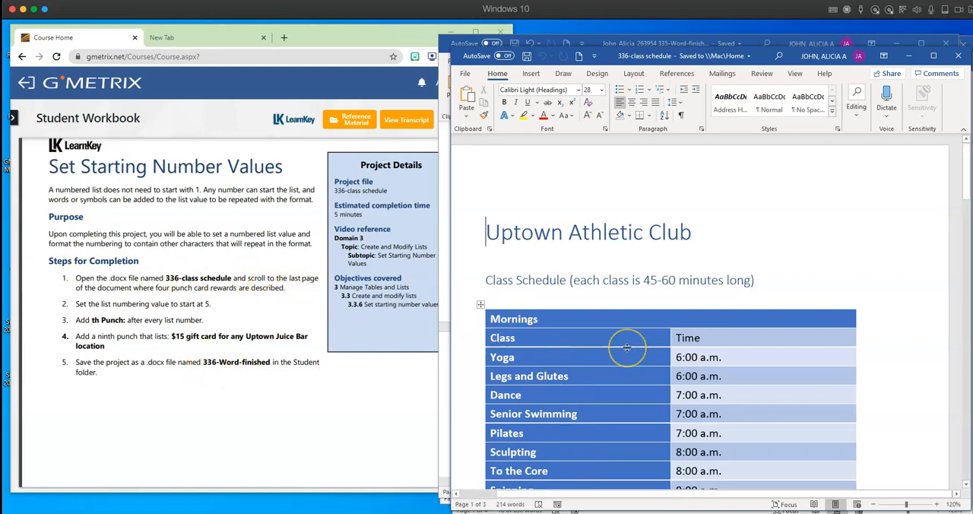
- Apply the 1. 2. 3. number format to the four punch card reward lines on the document's last page
scroll(627, 347, down, 6)
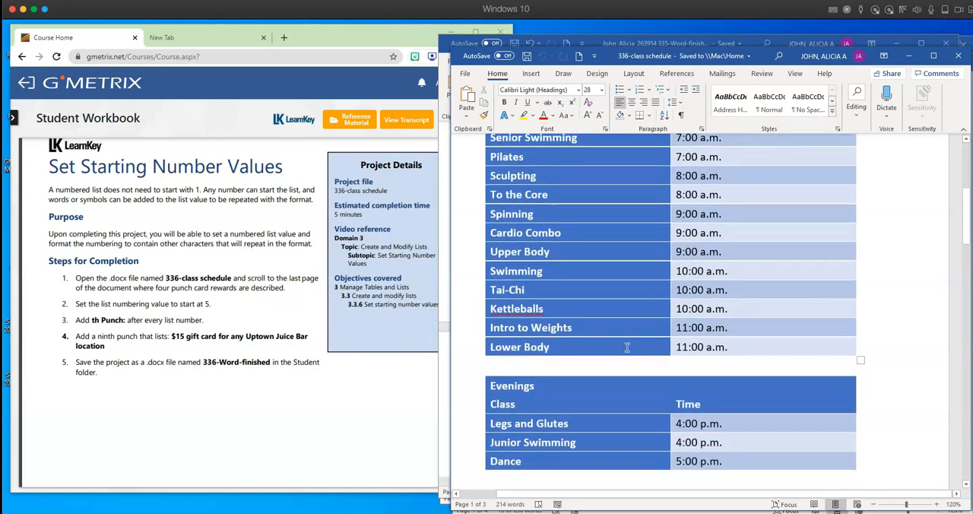
scroll(627, 348, down, 11)
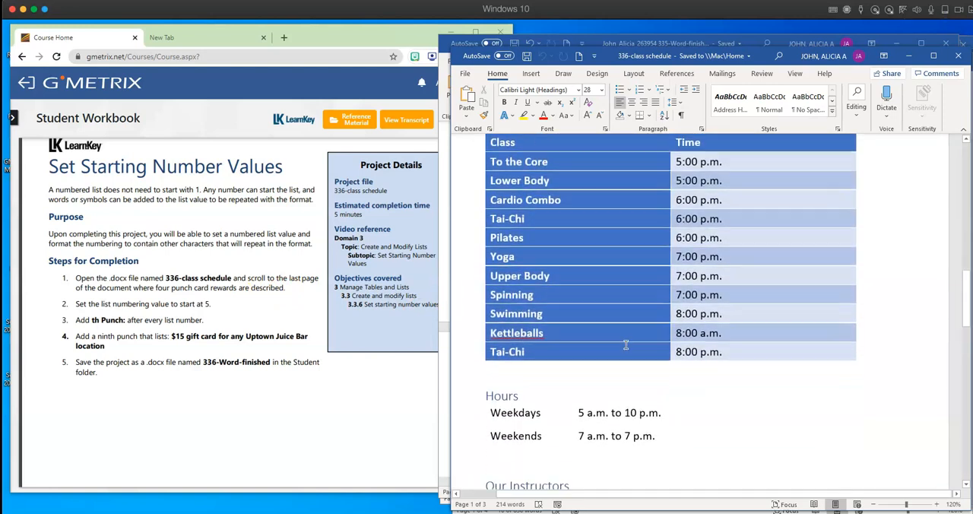
scroll(624, 344, down, 15)
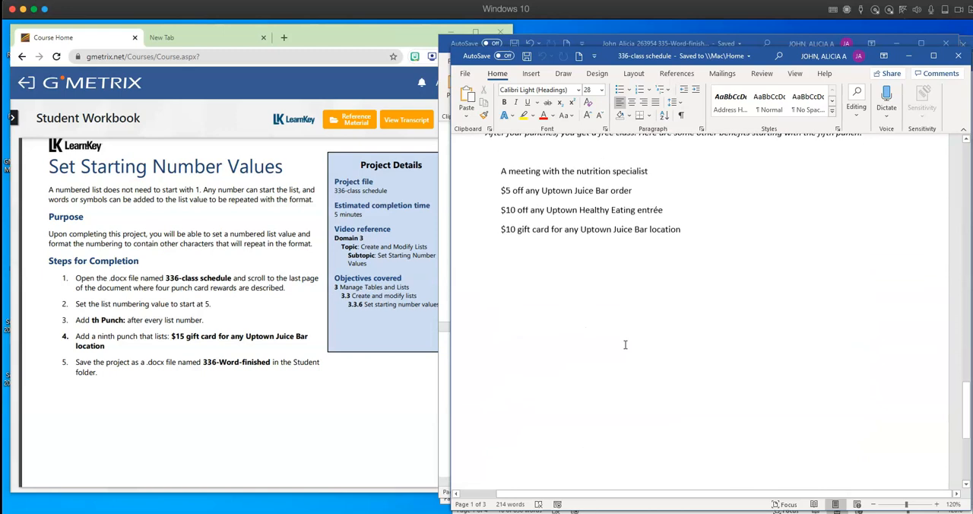
scroll(625, 344, up, 3)
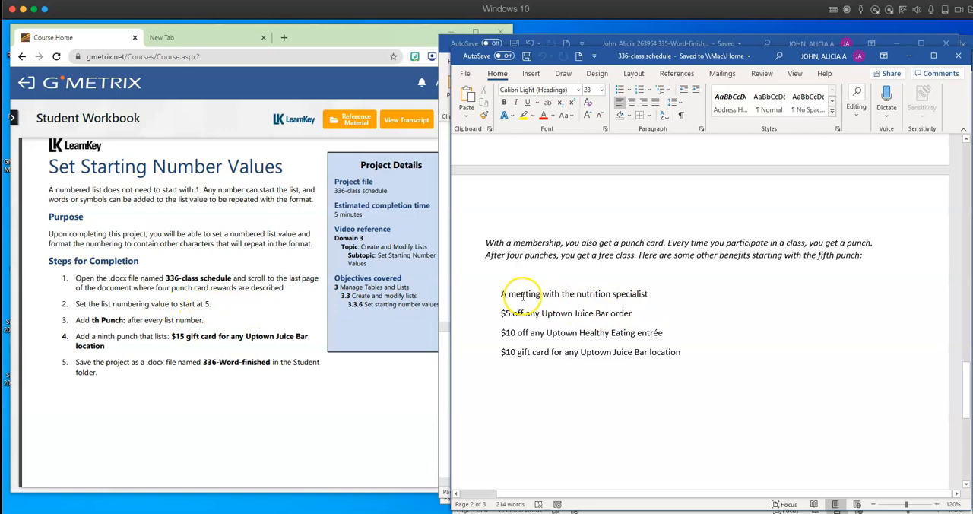
drag(502, 293, 681, 351)
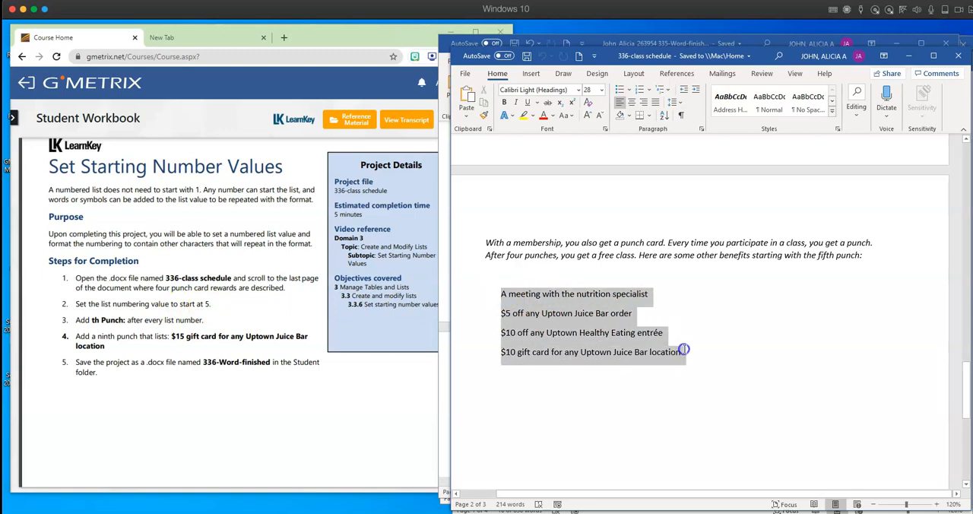
click(649, 91)
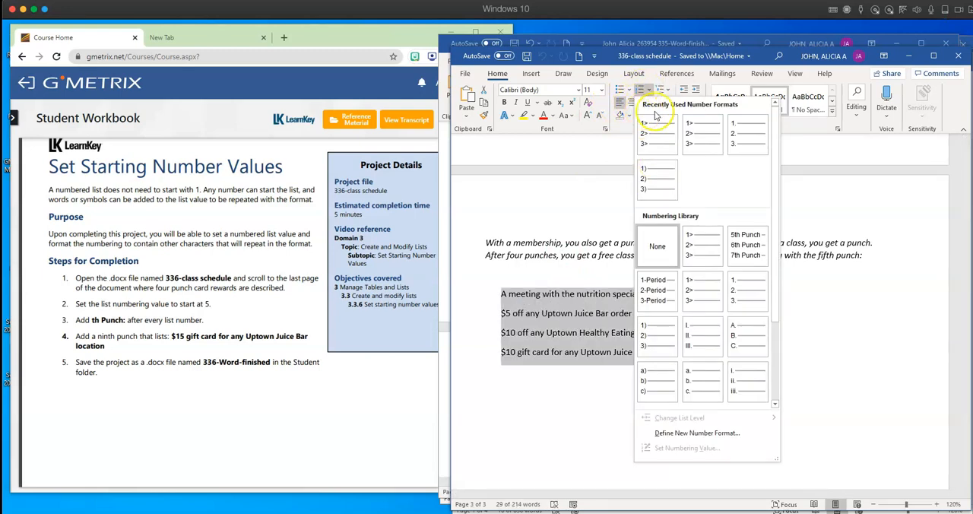
click(742, 297)
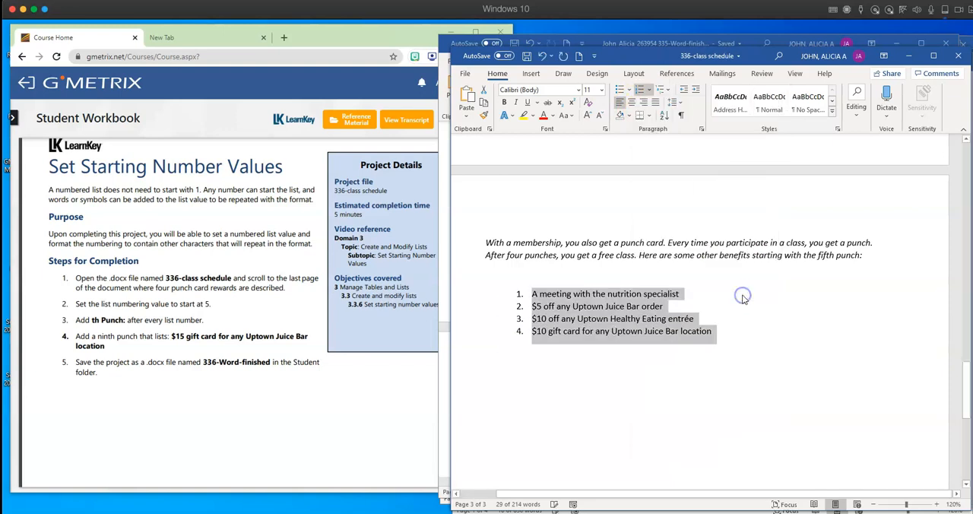
- Set the punch card reward list's numbering value to start a new list at 5
click(650, 90)
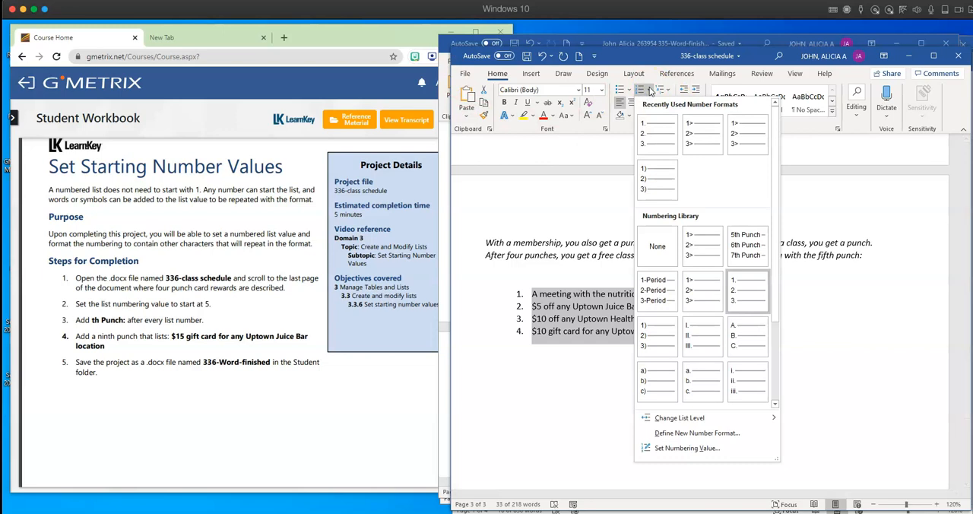
click(686, 448)
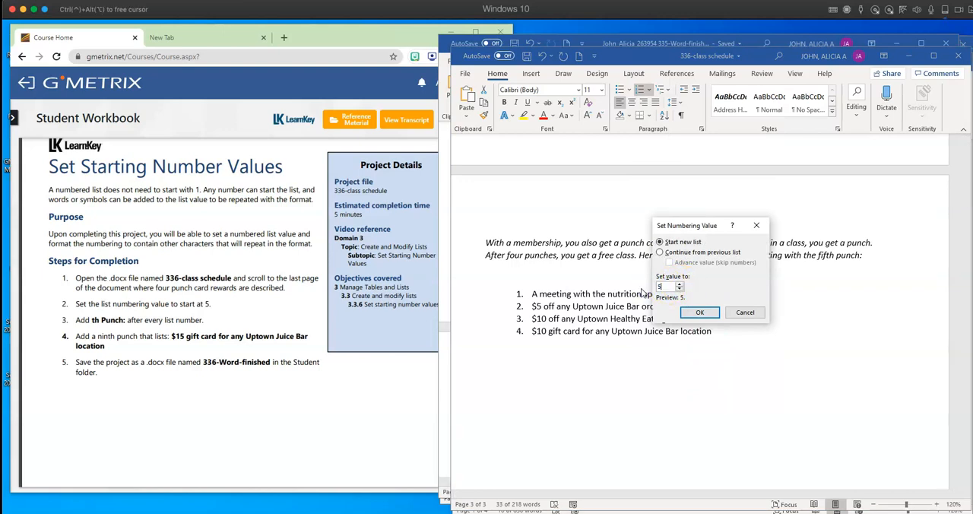
click(700, 313)
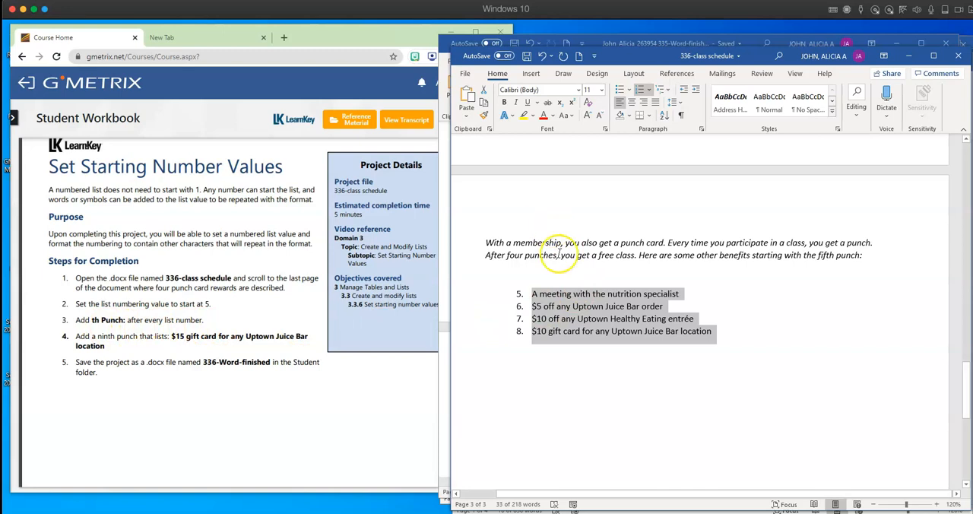
click(649, 90)
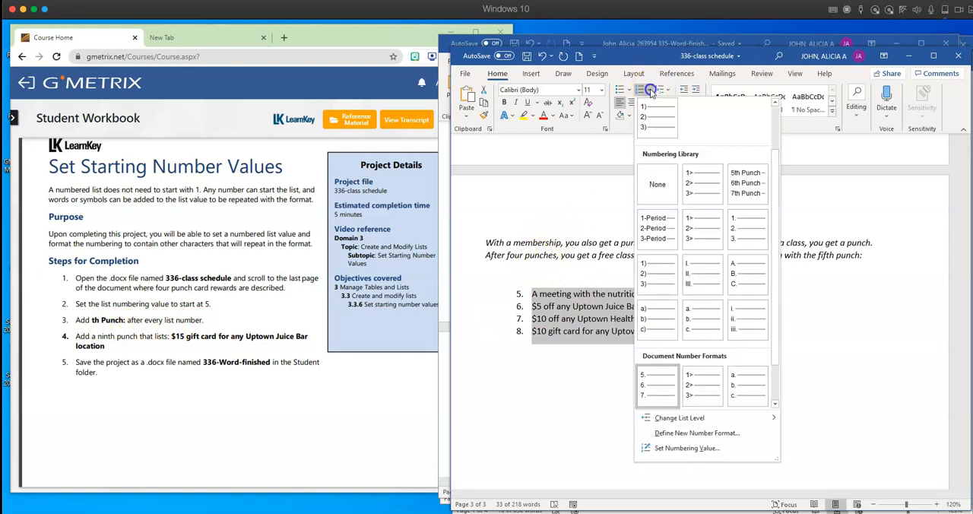
click(713, 435)
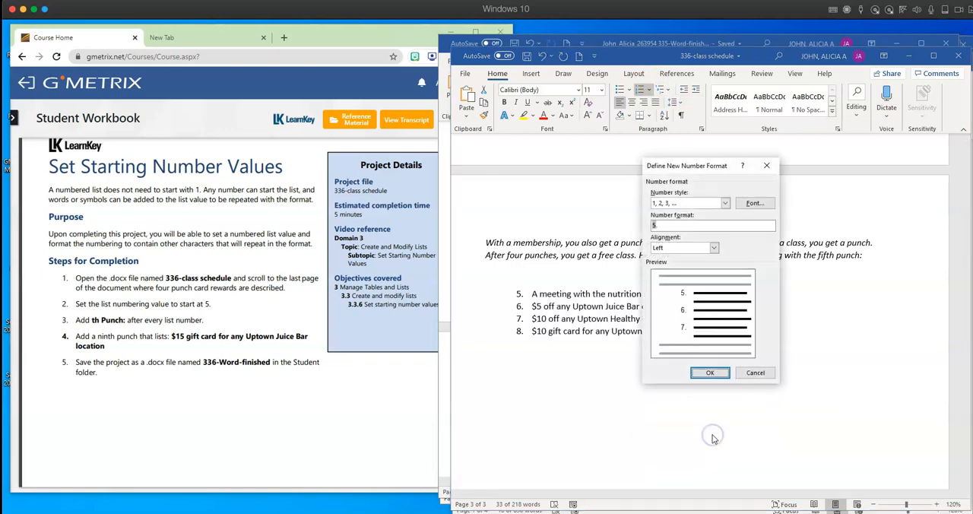
click(755, 373)
click(734, 397)
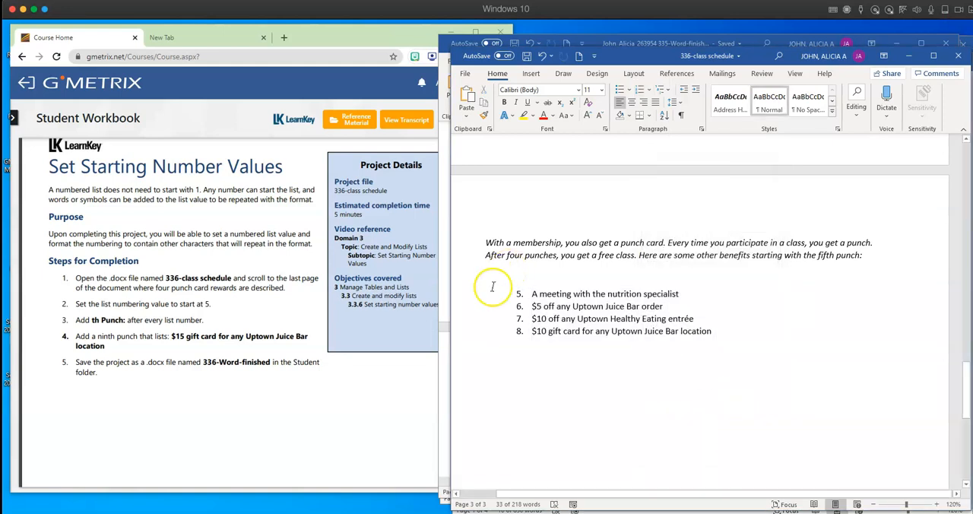
- Define a new number format for the four punch card rewards, replacing the period after the number with "th Punch"
drag(717, 332, 515, 295)
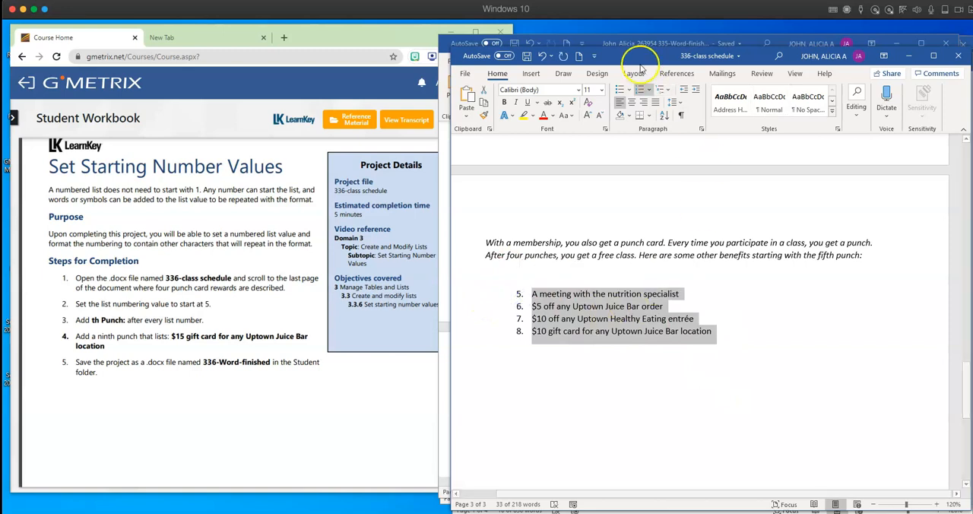
click(648, 89)
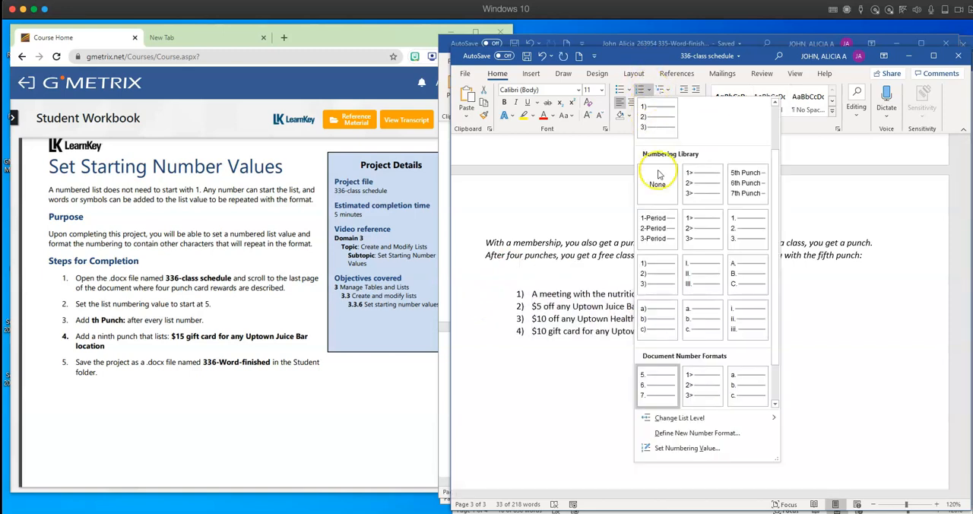
click(672, 437)
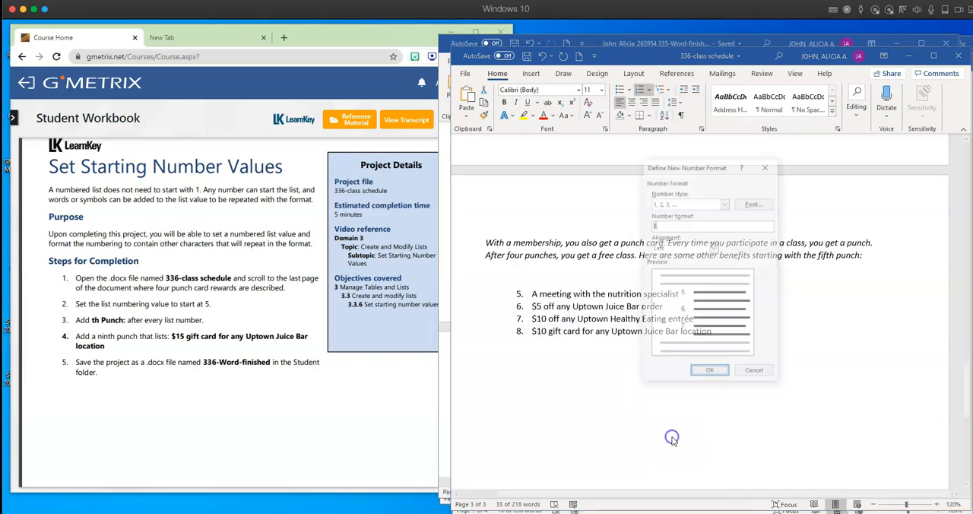
click(682, 225)
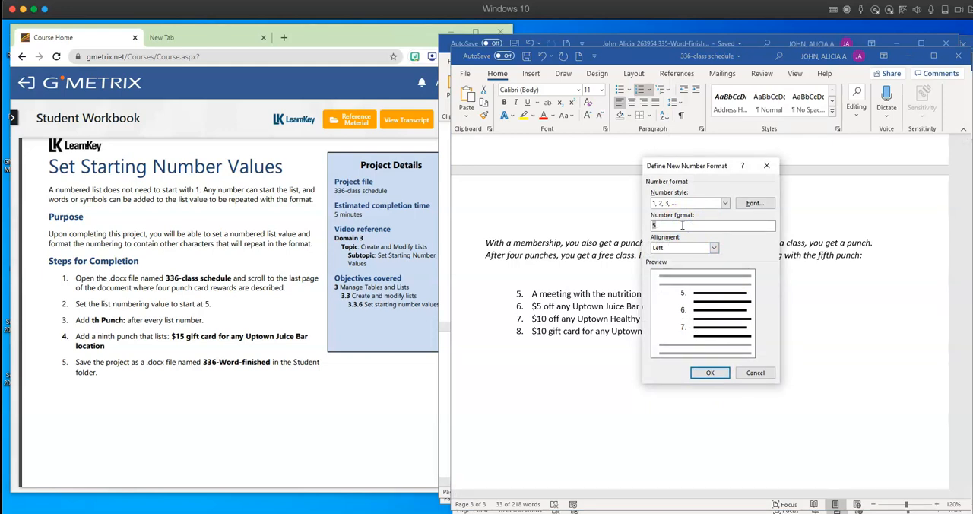
key(BackSpace)
text(th)
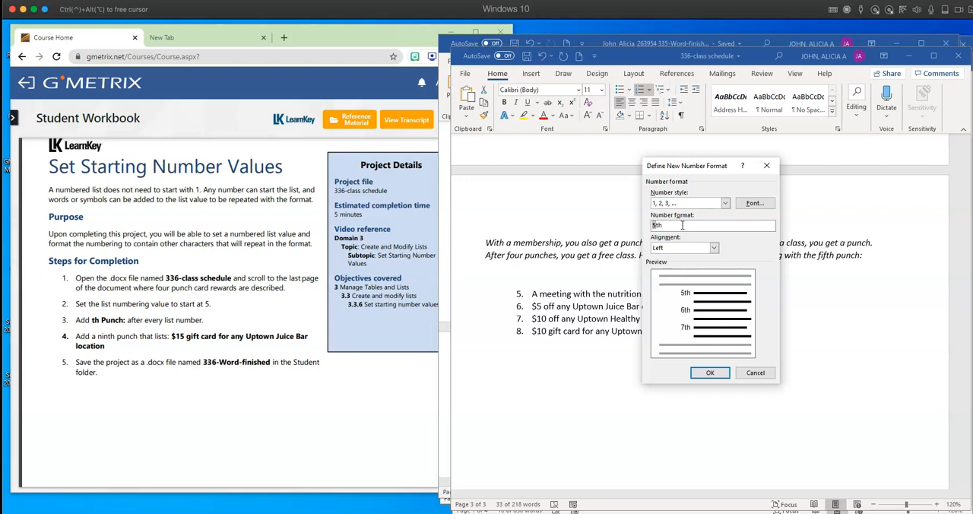
text( Punch)
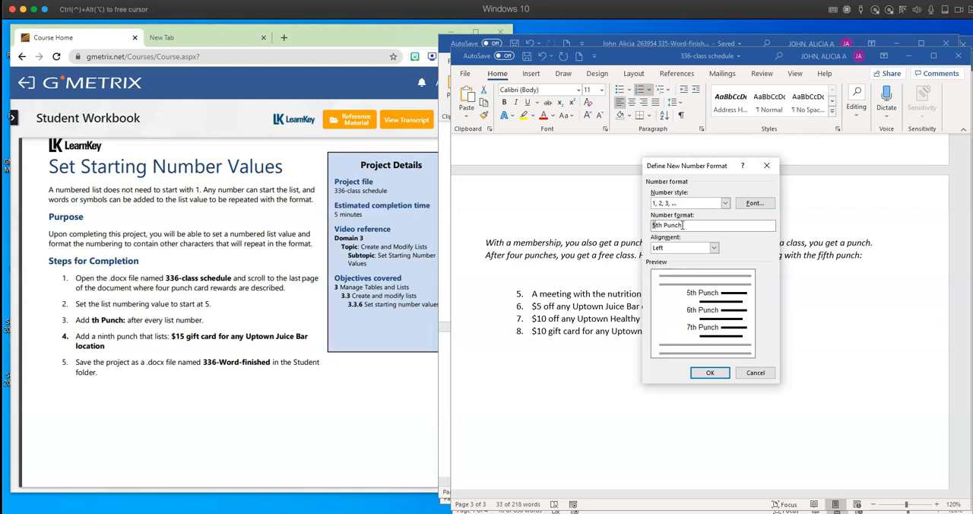
click(672, 226)
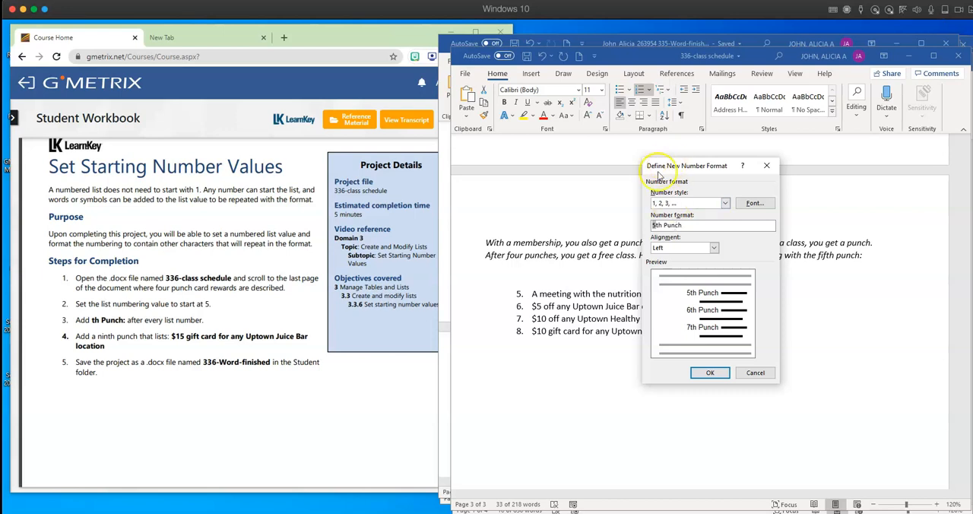
click(712, 375)
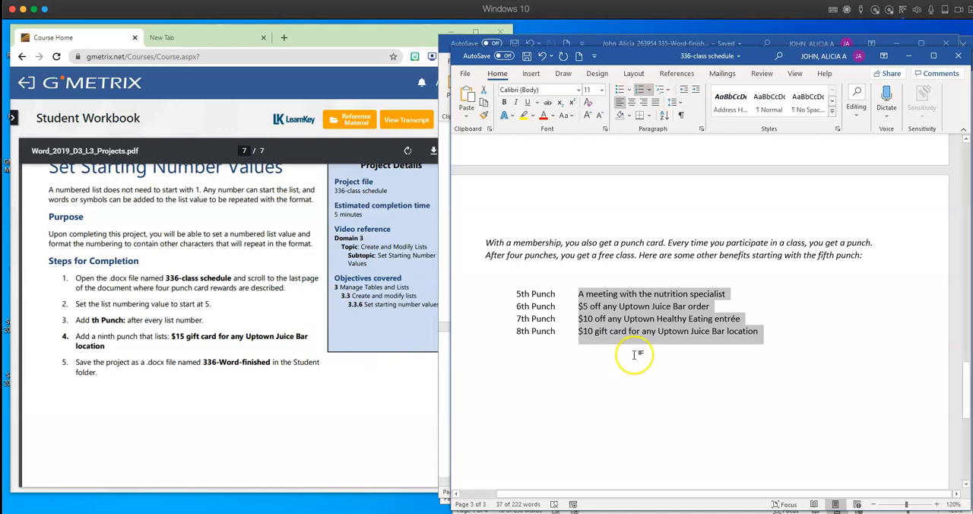
- Add a ninth punch to the end of the rewards list reading "$15 gift card for any Uptown Juice Bar location"
click(733, 349)
click(763, 332)
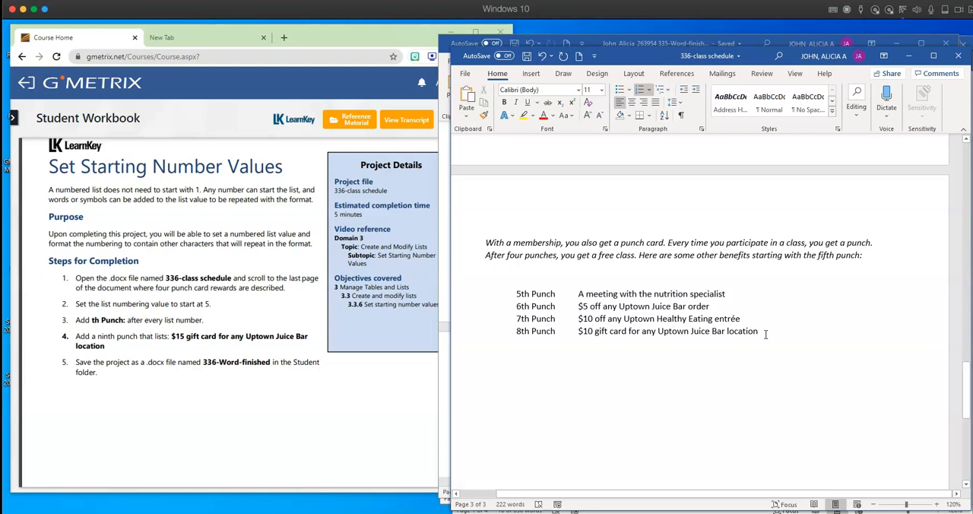
key(Return)
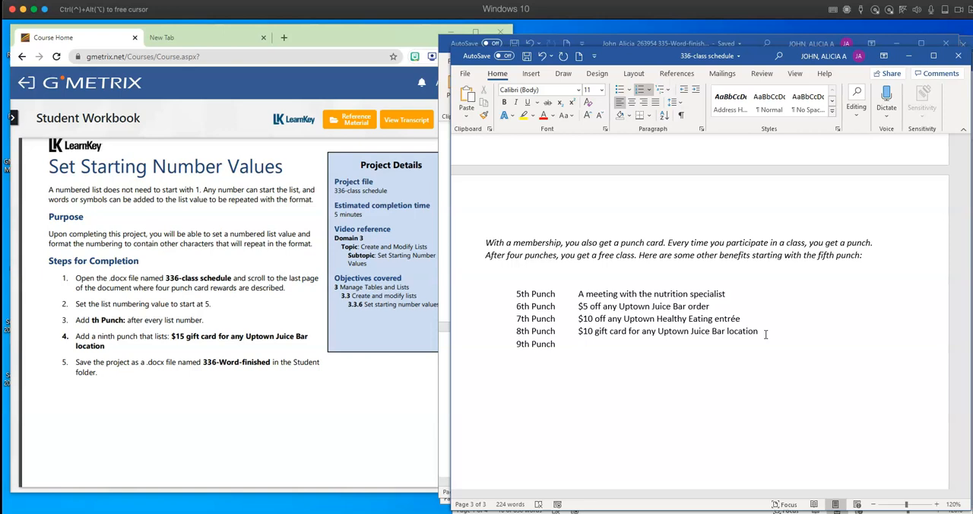
text($15 gift card for any Uptown)
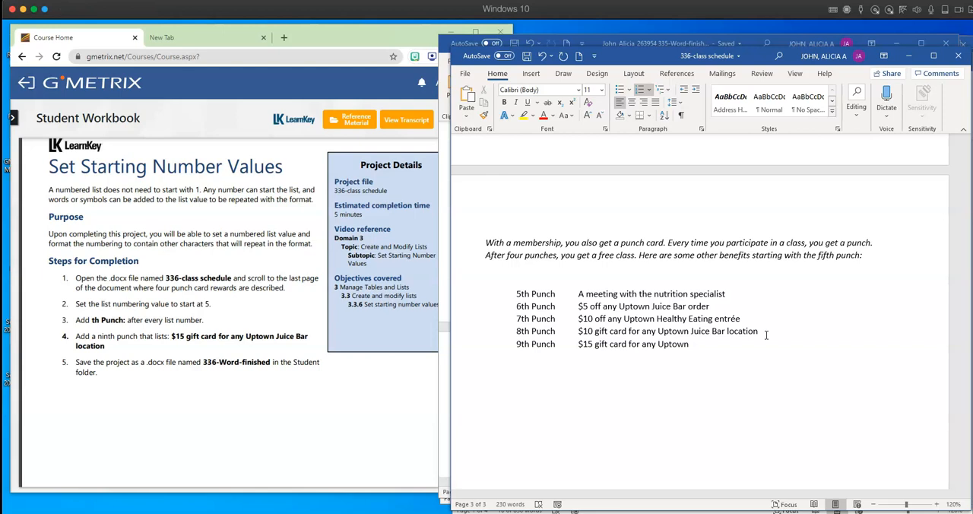
text( Juice B)
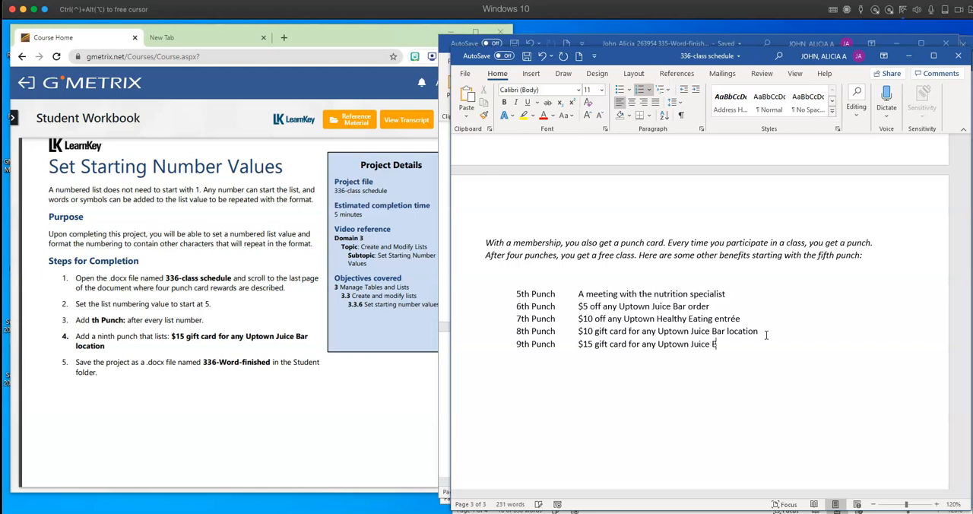
text(ar location)
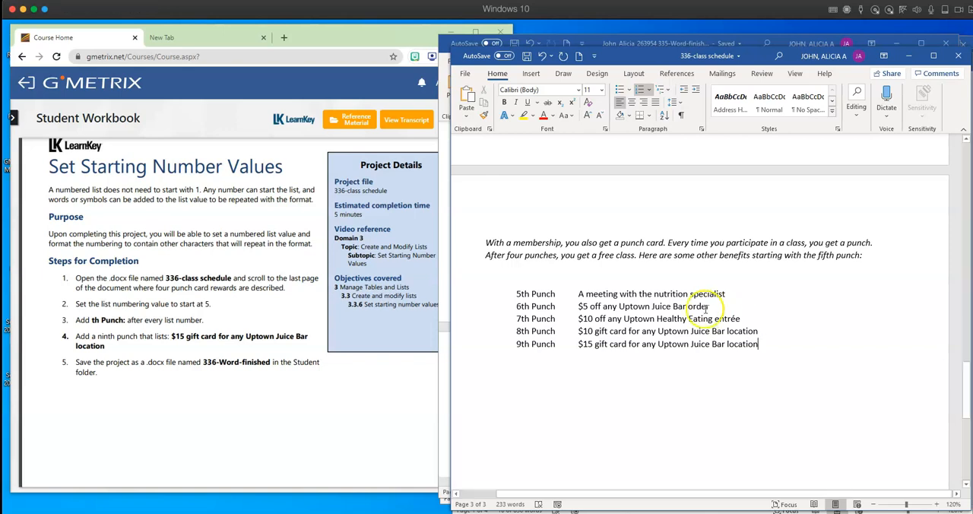
- Copy the file name 336-Word-finished from step 5 of the workbook project and return to the class schedule document
click(269, 364)
drag(270, 364, 202, 364)
click(203, 363)
drag(269, 362, 203, 363)
right_click(206, 363)
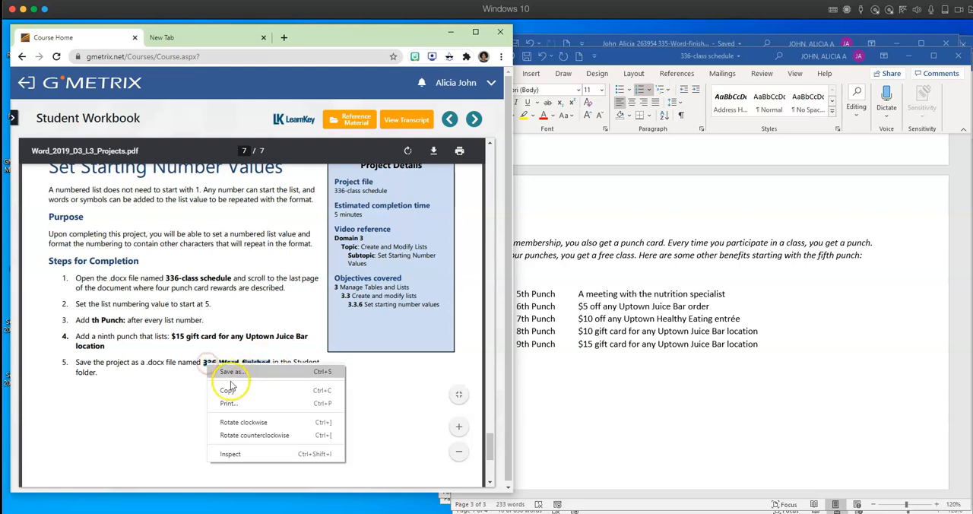
click(228, 390)
click(598, 389)
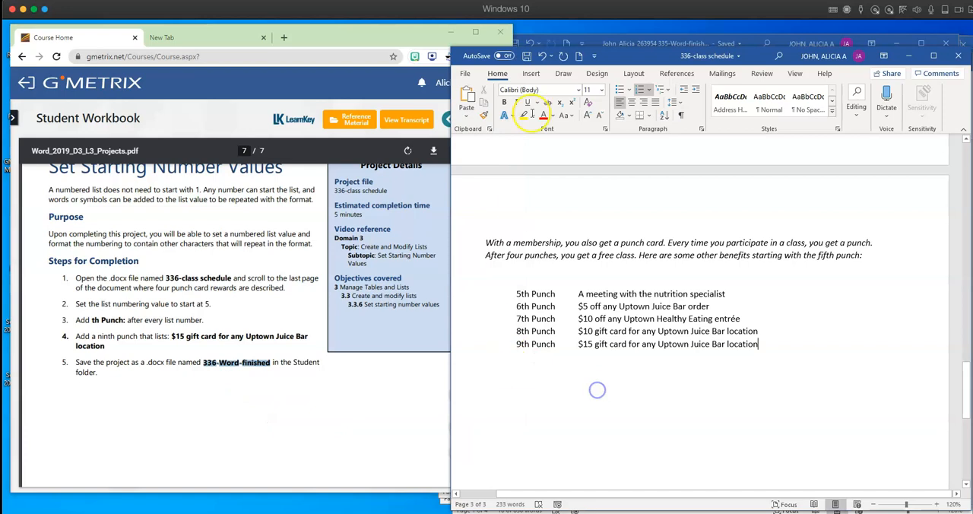
- Start saving a copy of the class schedule in the Desktop's sample wkbk assignments > assignments folder
click(464, 73)
click(485, 218)
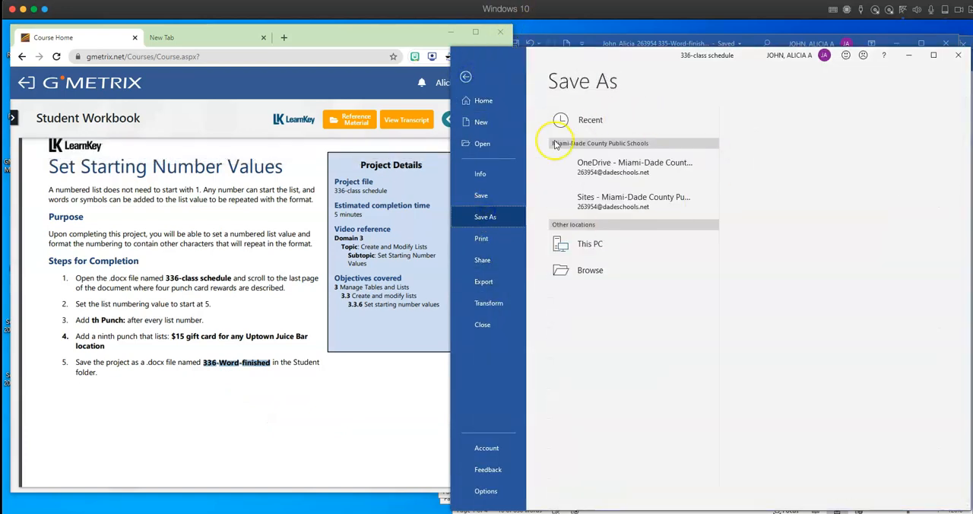
click(590, 296)
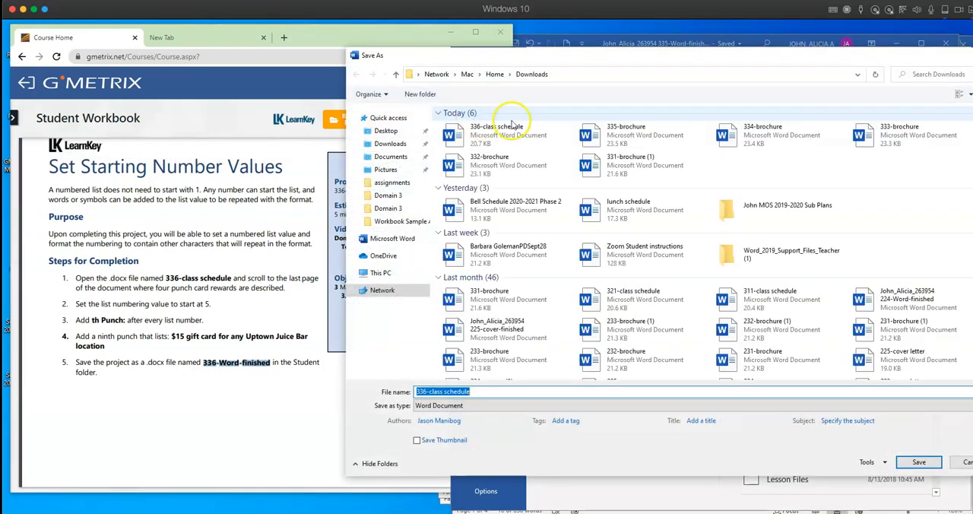
click(385, 131)
double_click(460, 146)
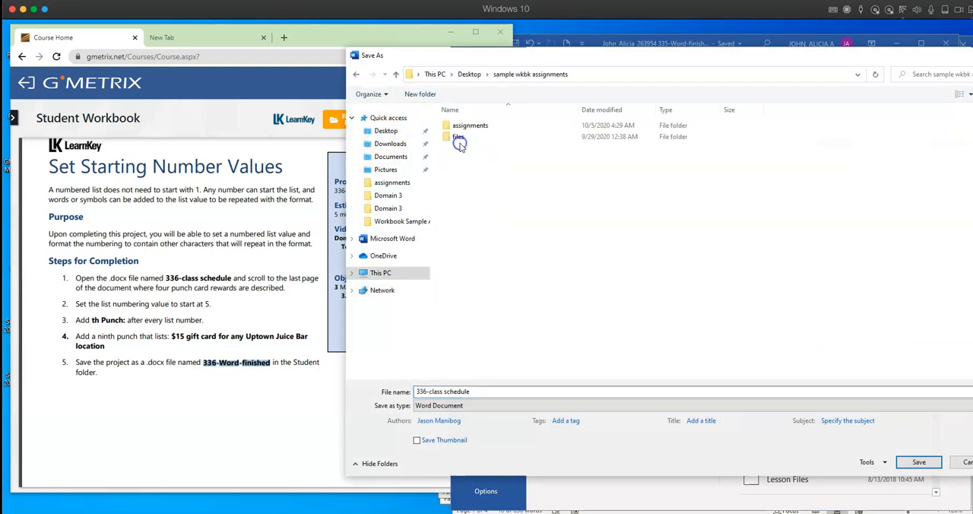
double_click(470, 127)
- Name the copy with the person's name and ID number followed by the copied 336-Word-finished, and save it
click(455, 391)
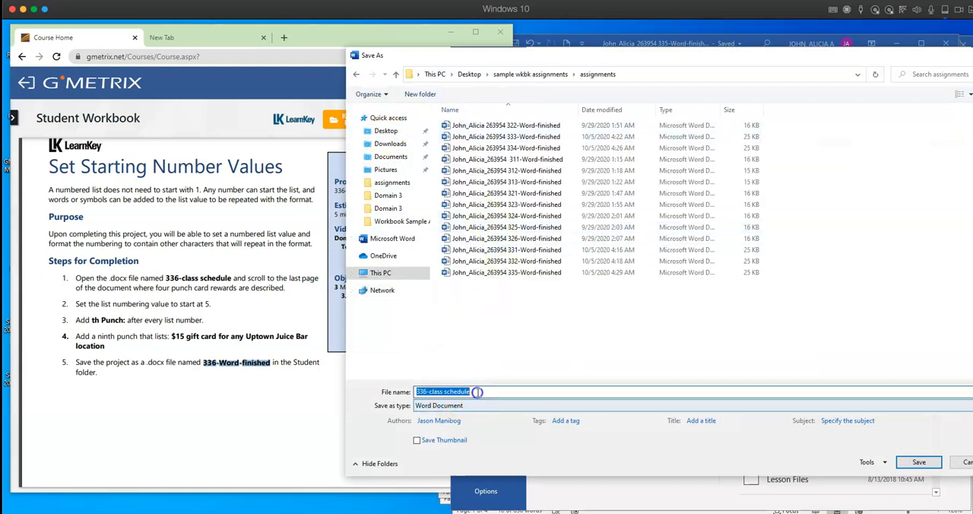
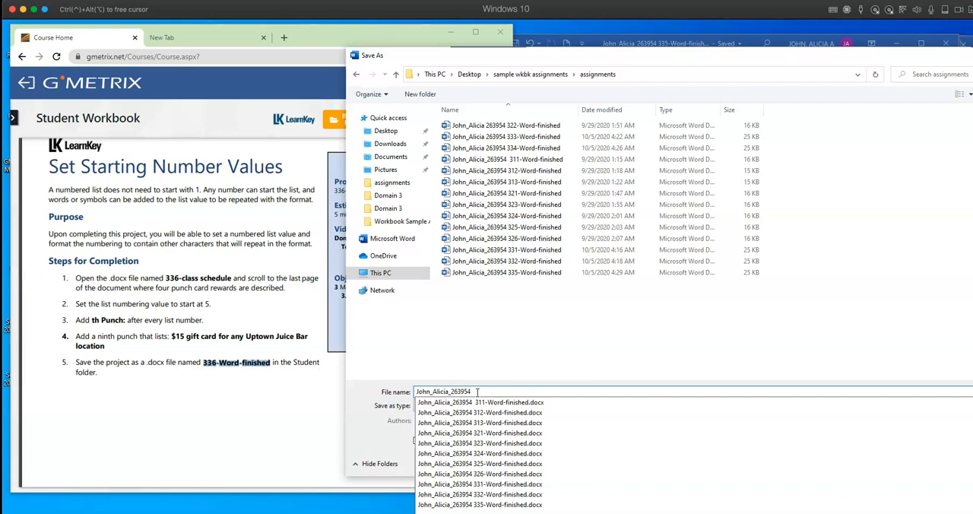
right_click(474, 390)
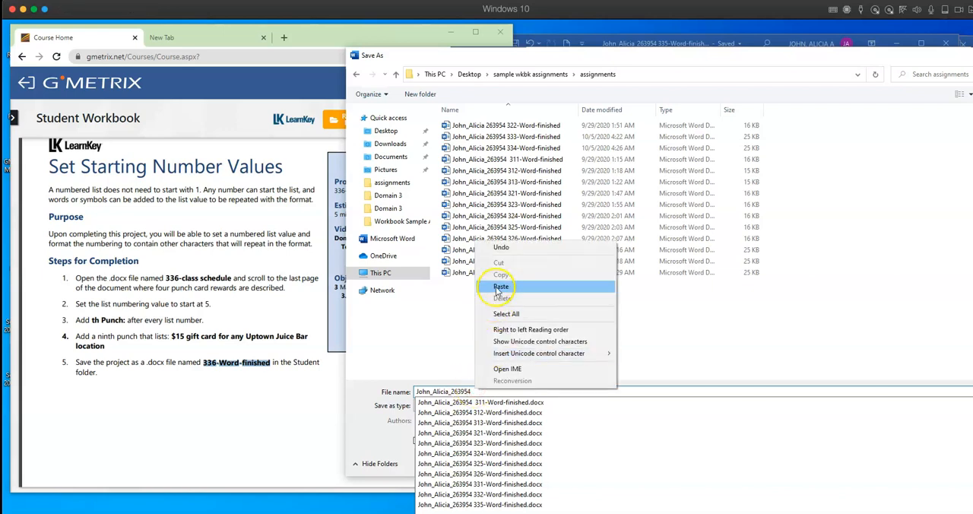
click(497, 288)
click(918, 462)
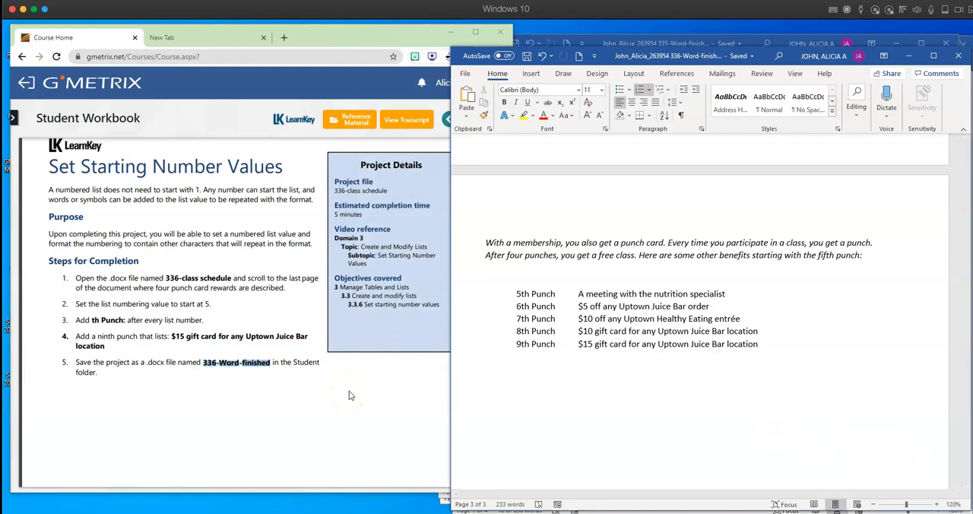
scroll(297, 322, down, 3)
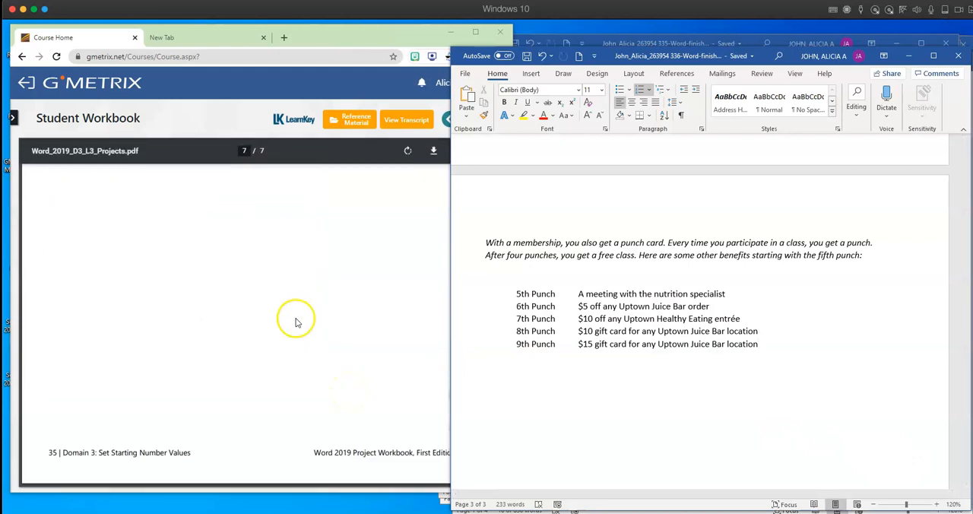
scroll(250, 312, up, 5)
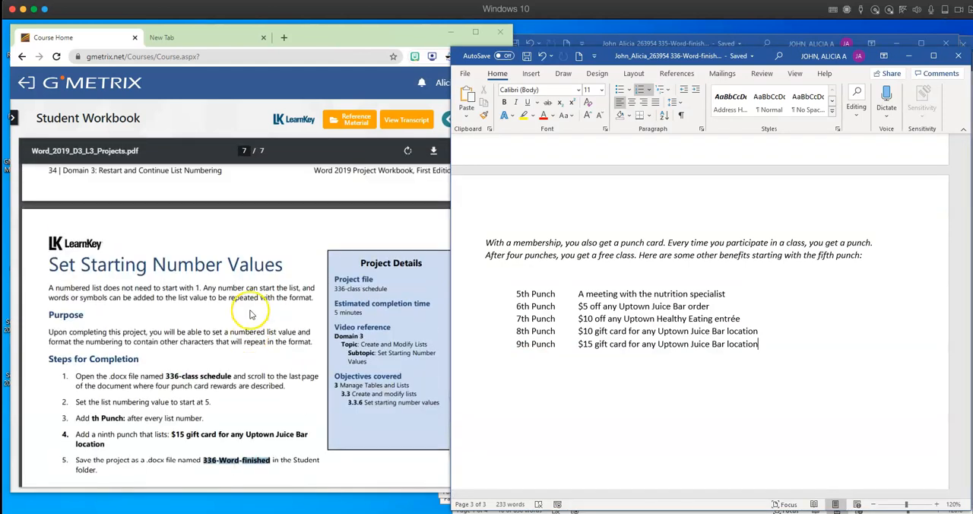